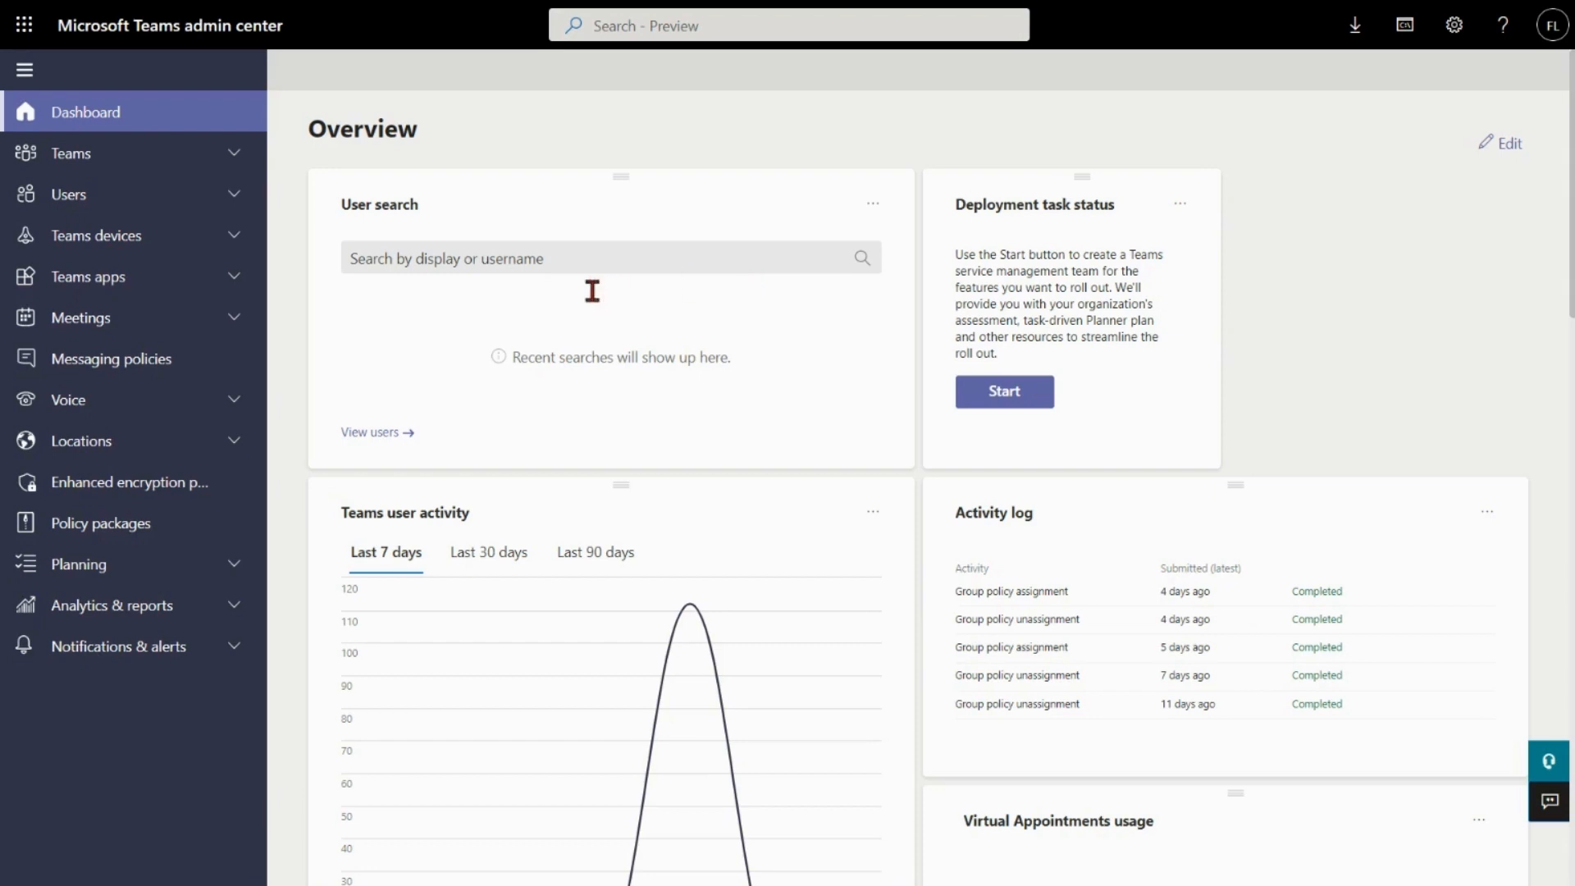
- Open the Global (Org-wide default) policy from the messaging policies list
left_click(246, 370)
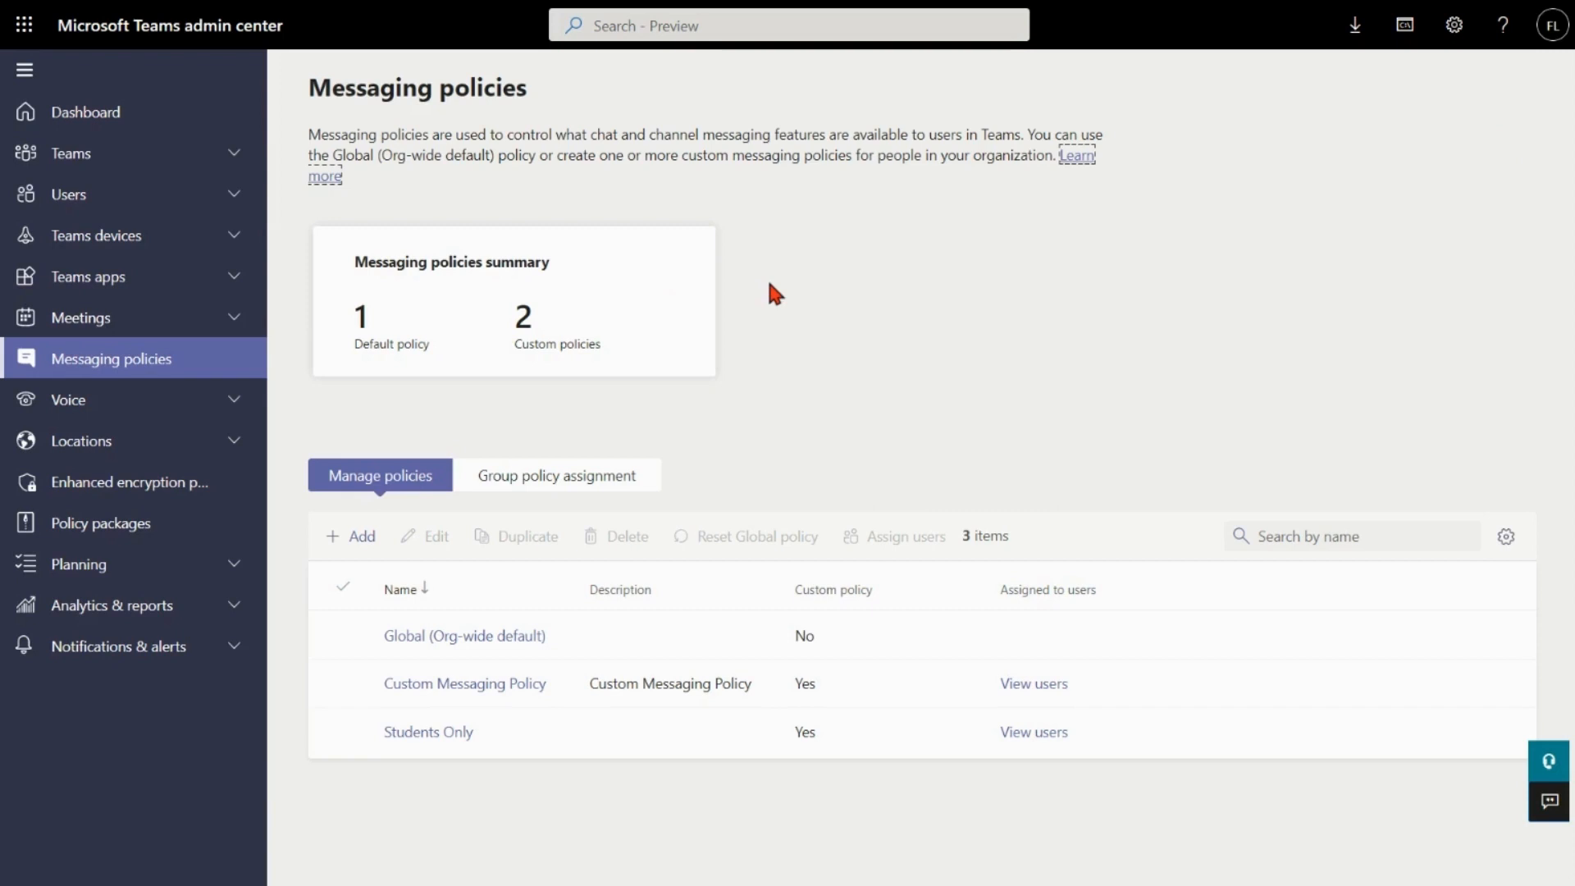
left_click(465, 639)
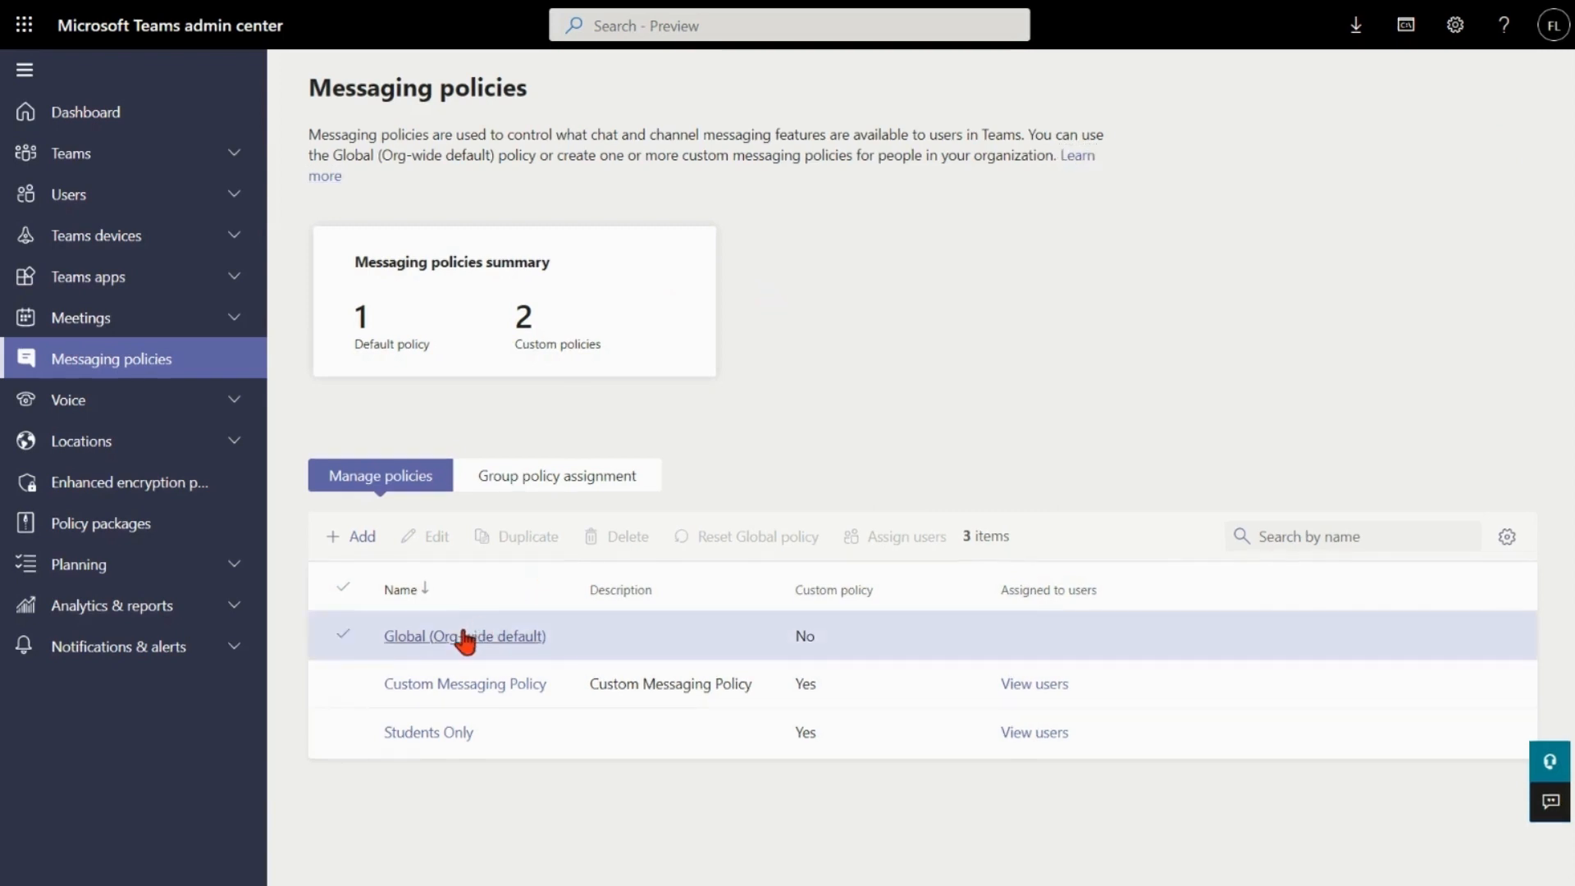
left_click(465, 639)
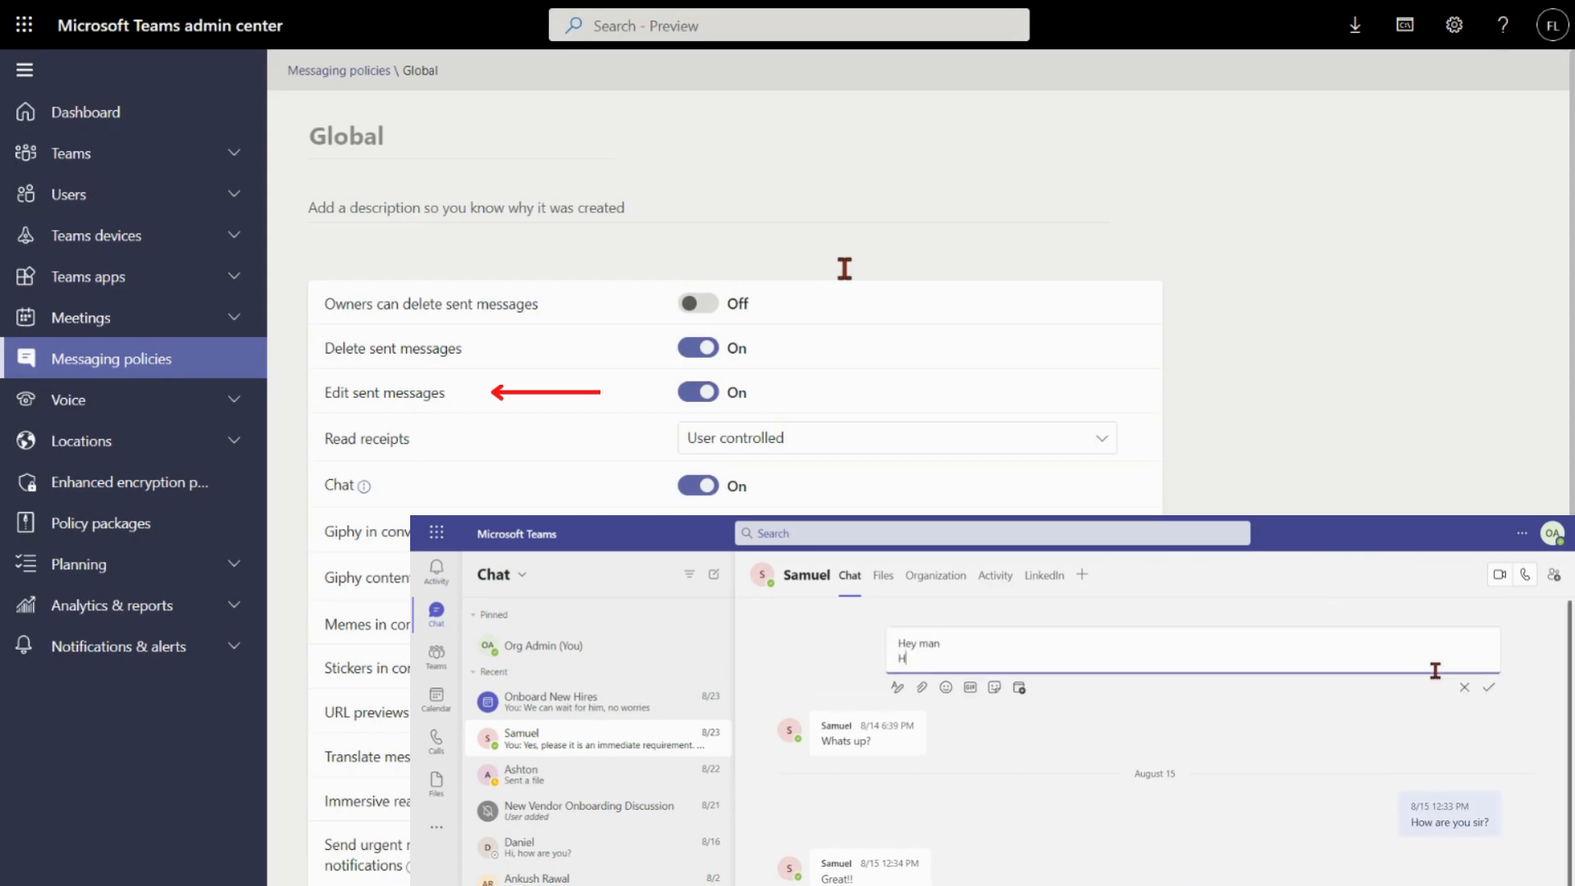
- Examine the Edit sent messages, Read receipts and Chat settings of the Global policy, including the available read receipt options
left_click(843, 263)
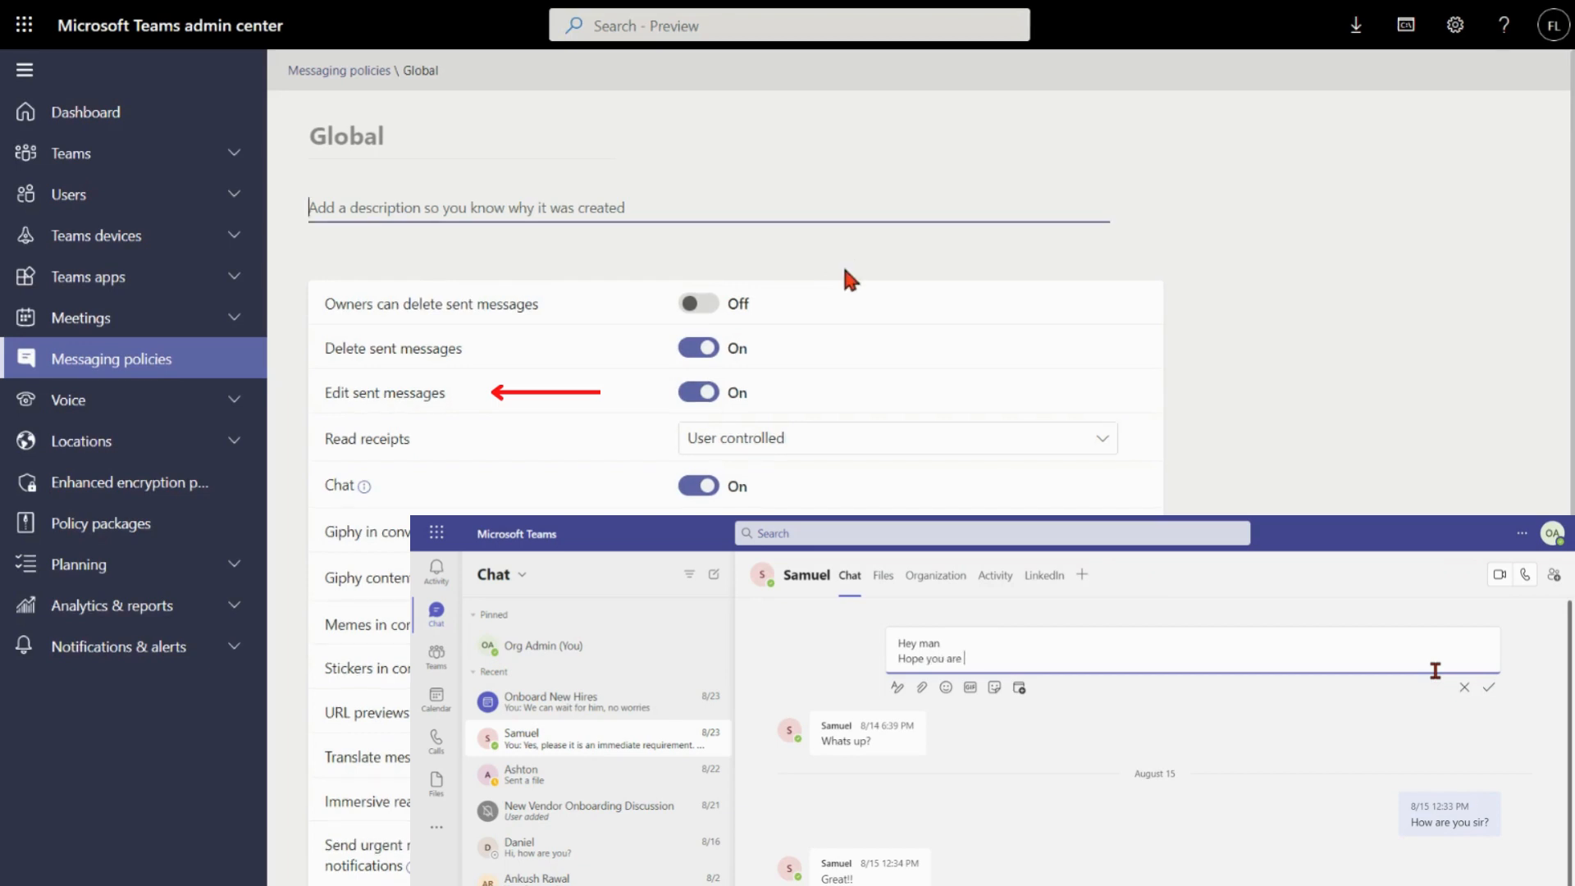
left_click(424, 391)
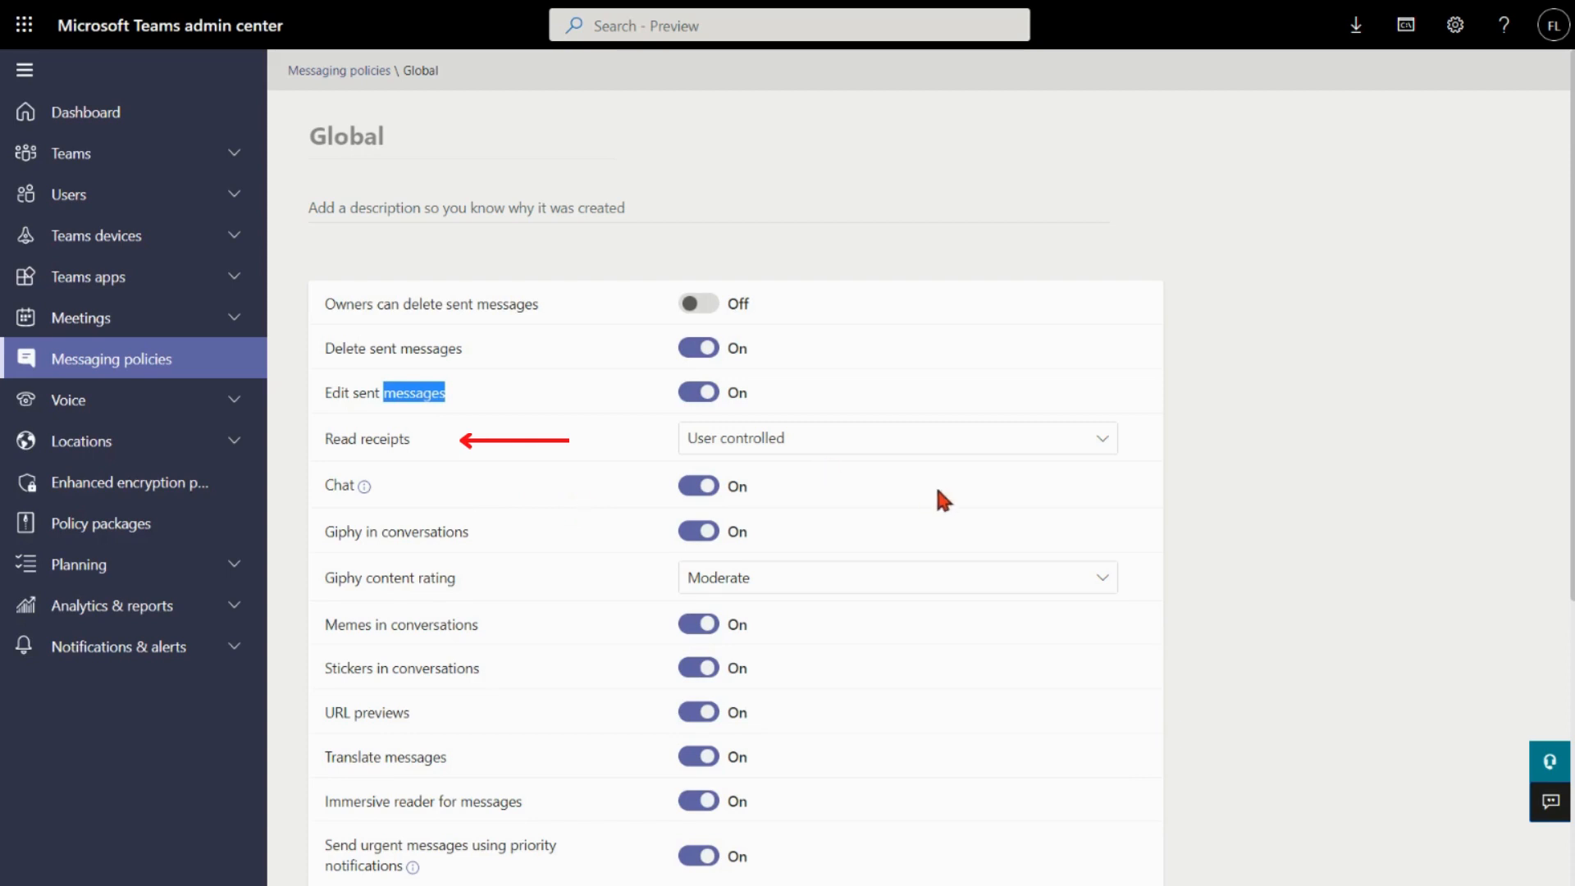
left_click(1063, 444)
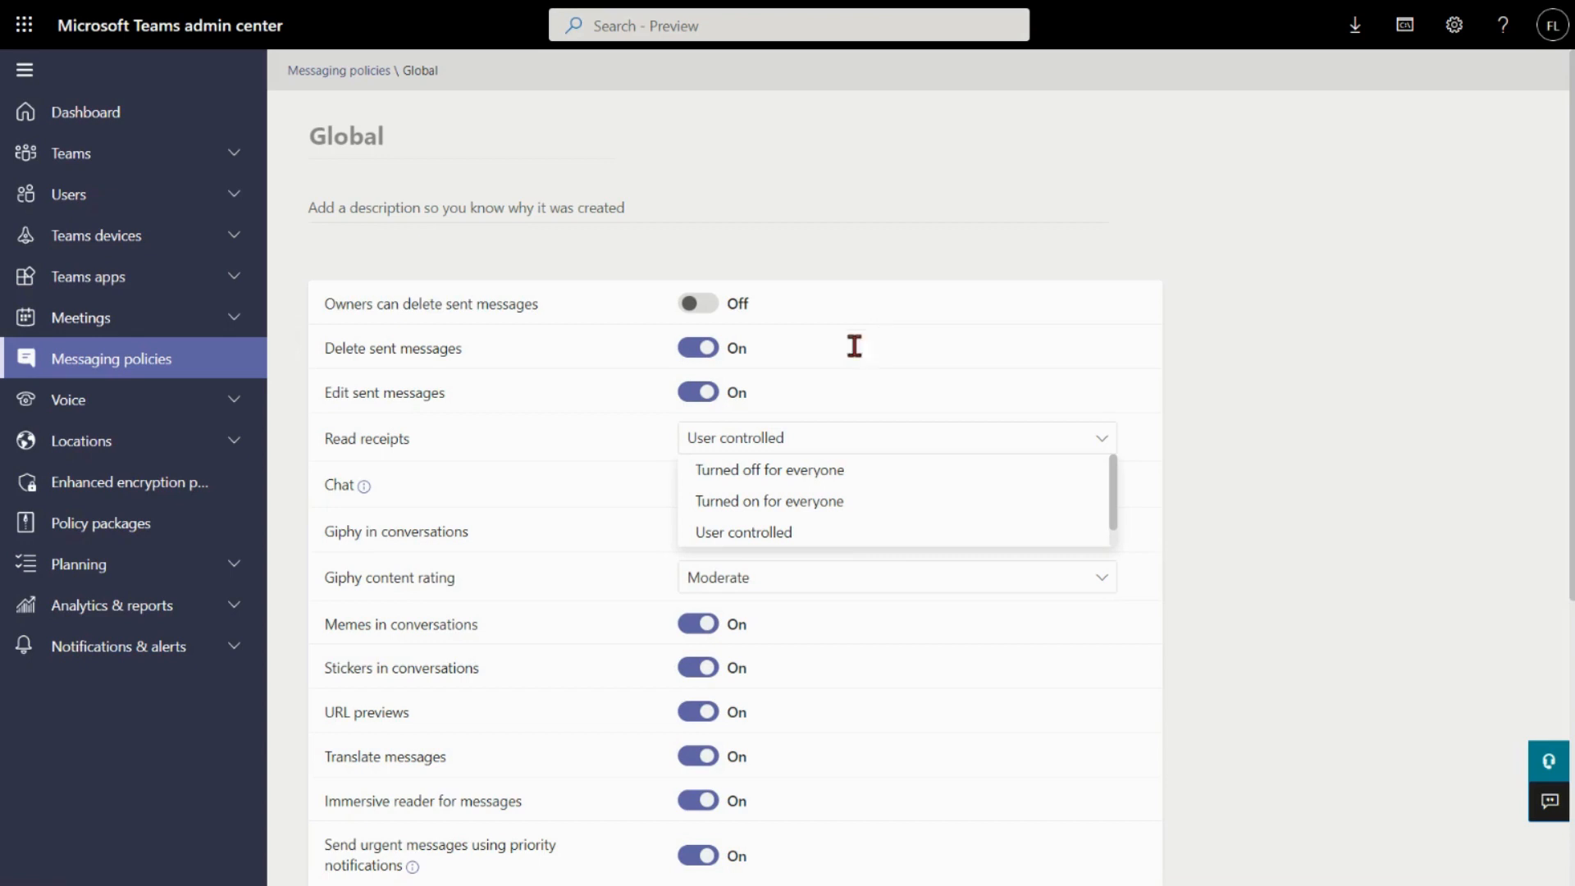
left_click(336, 484)
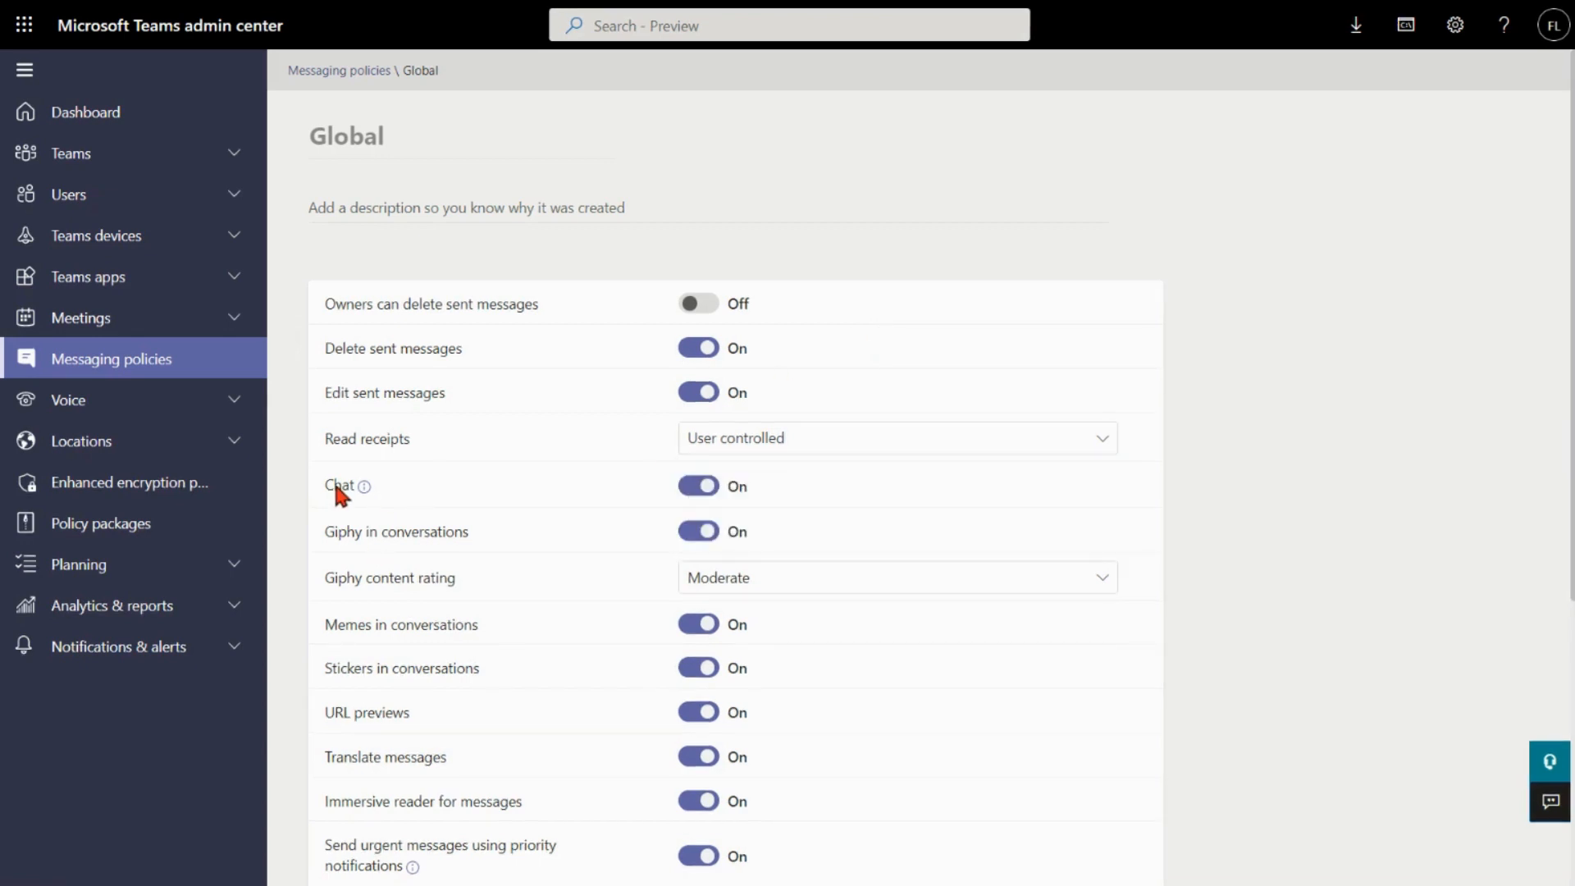
mouse_move(335, 485)
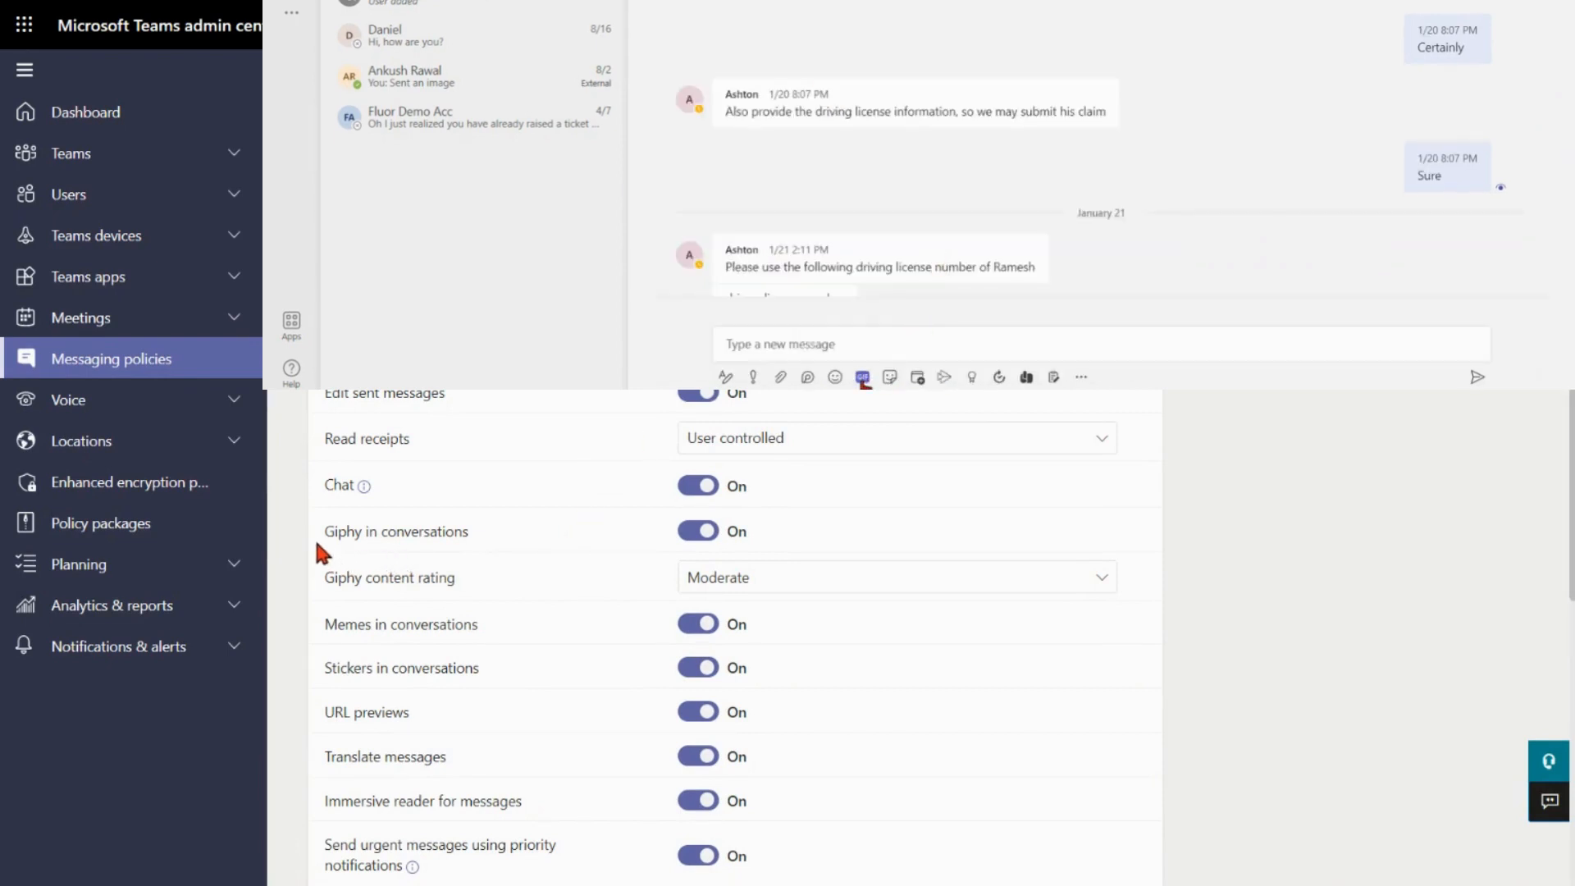
- Examine the Giphy, memes and stickers settings, including the available Giphy content rating options
left_click_drag(320, 529, 484, 660)
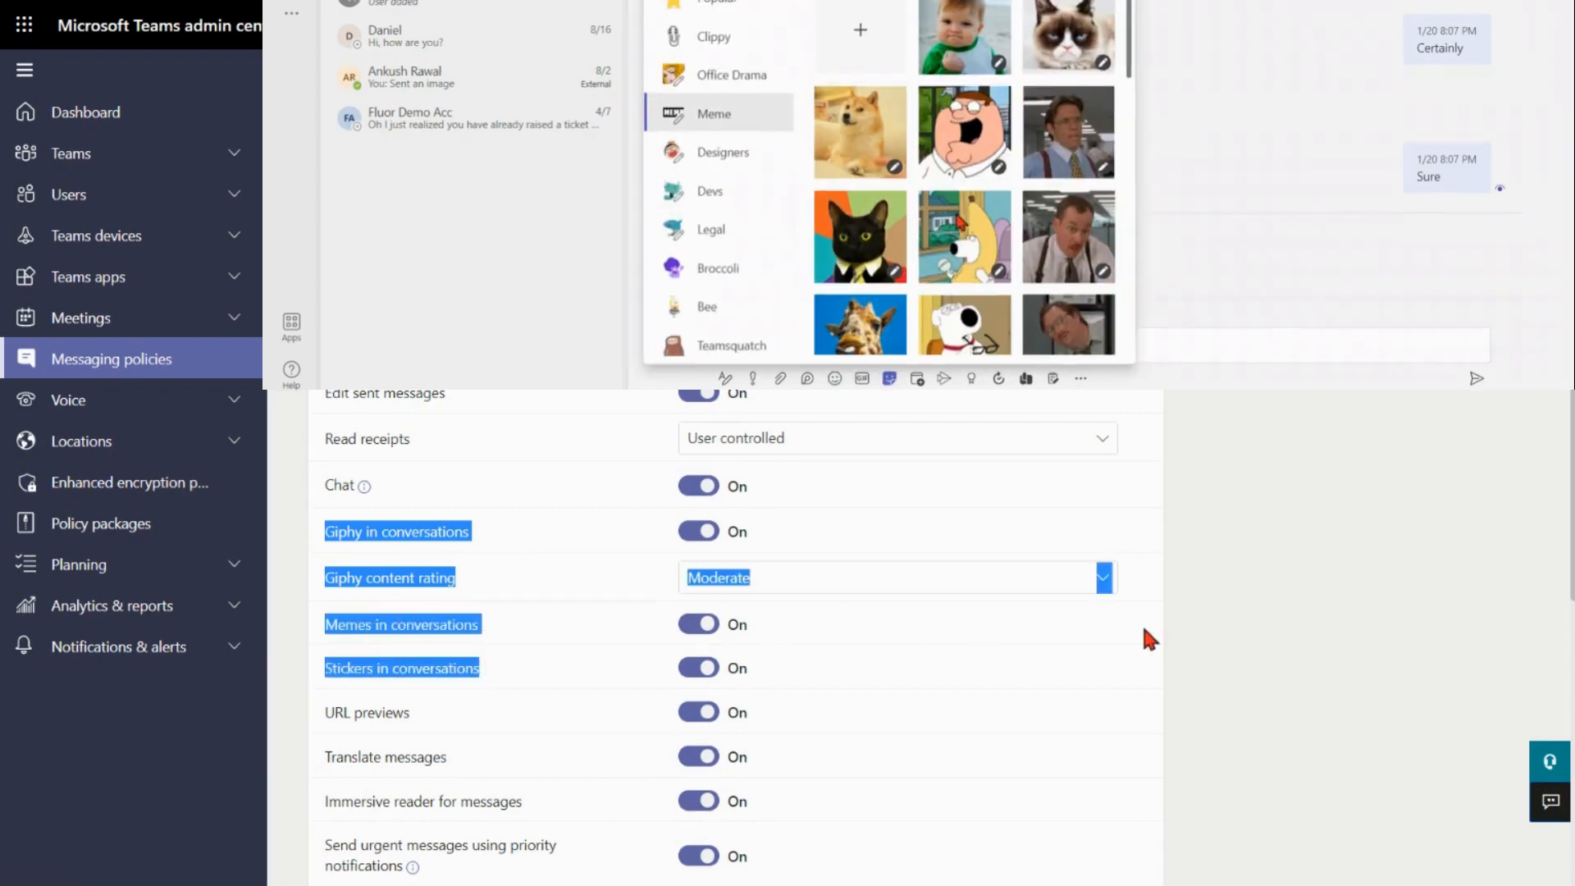
left_click(1101, 577)
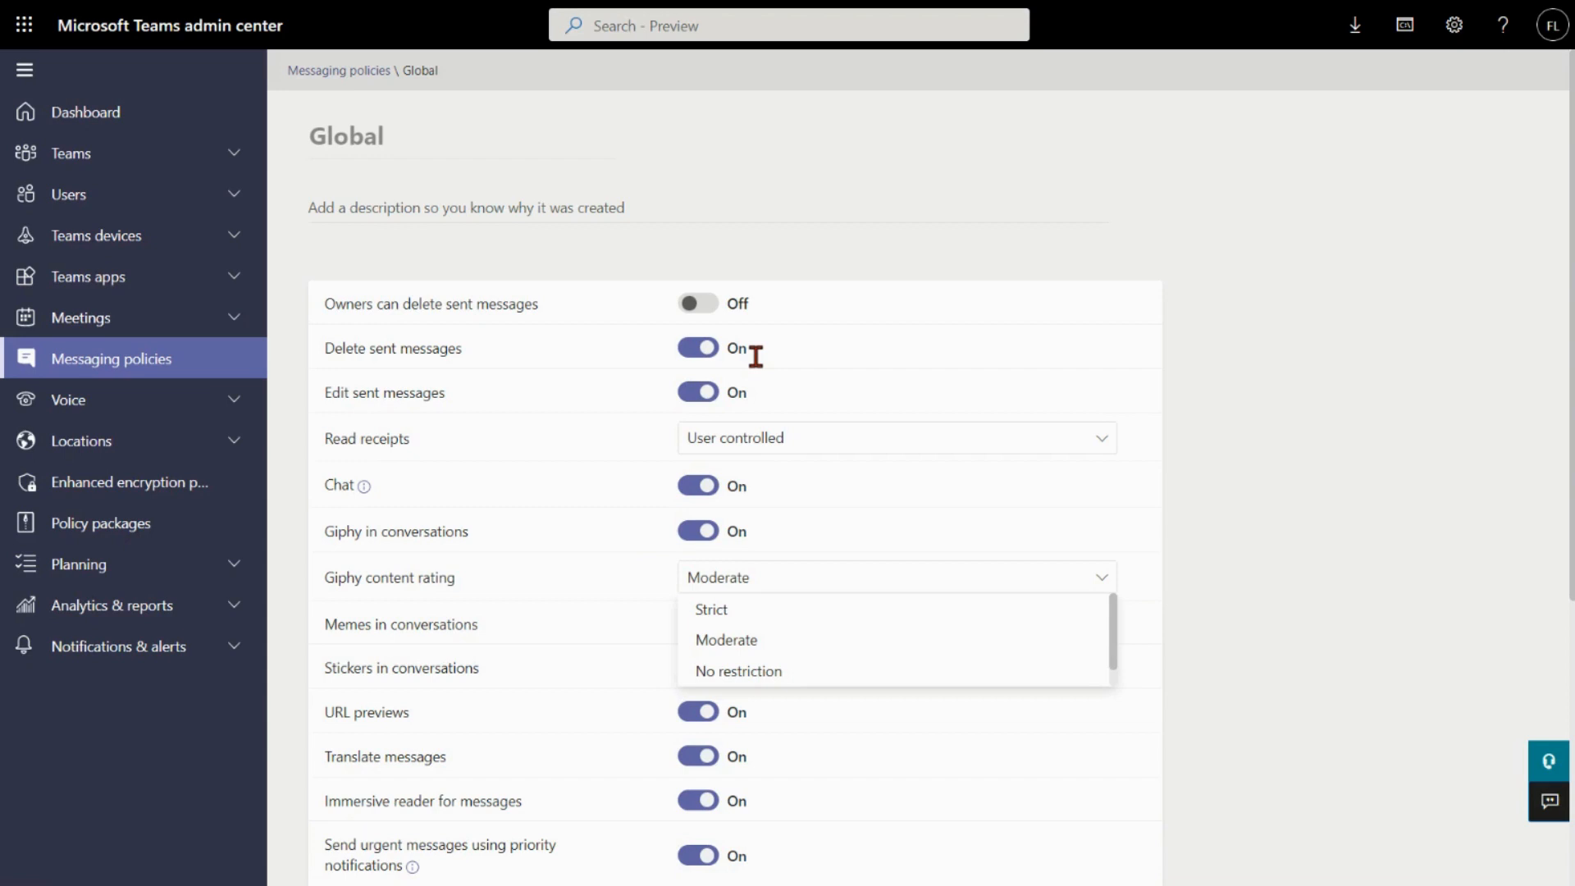
left_click(491, 703)
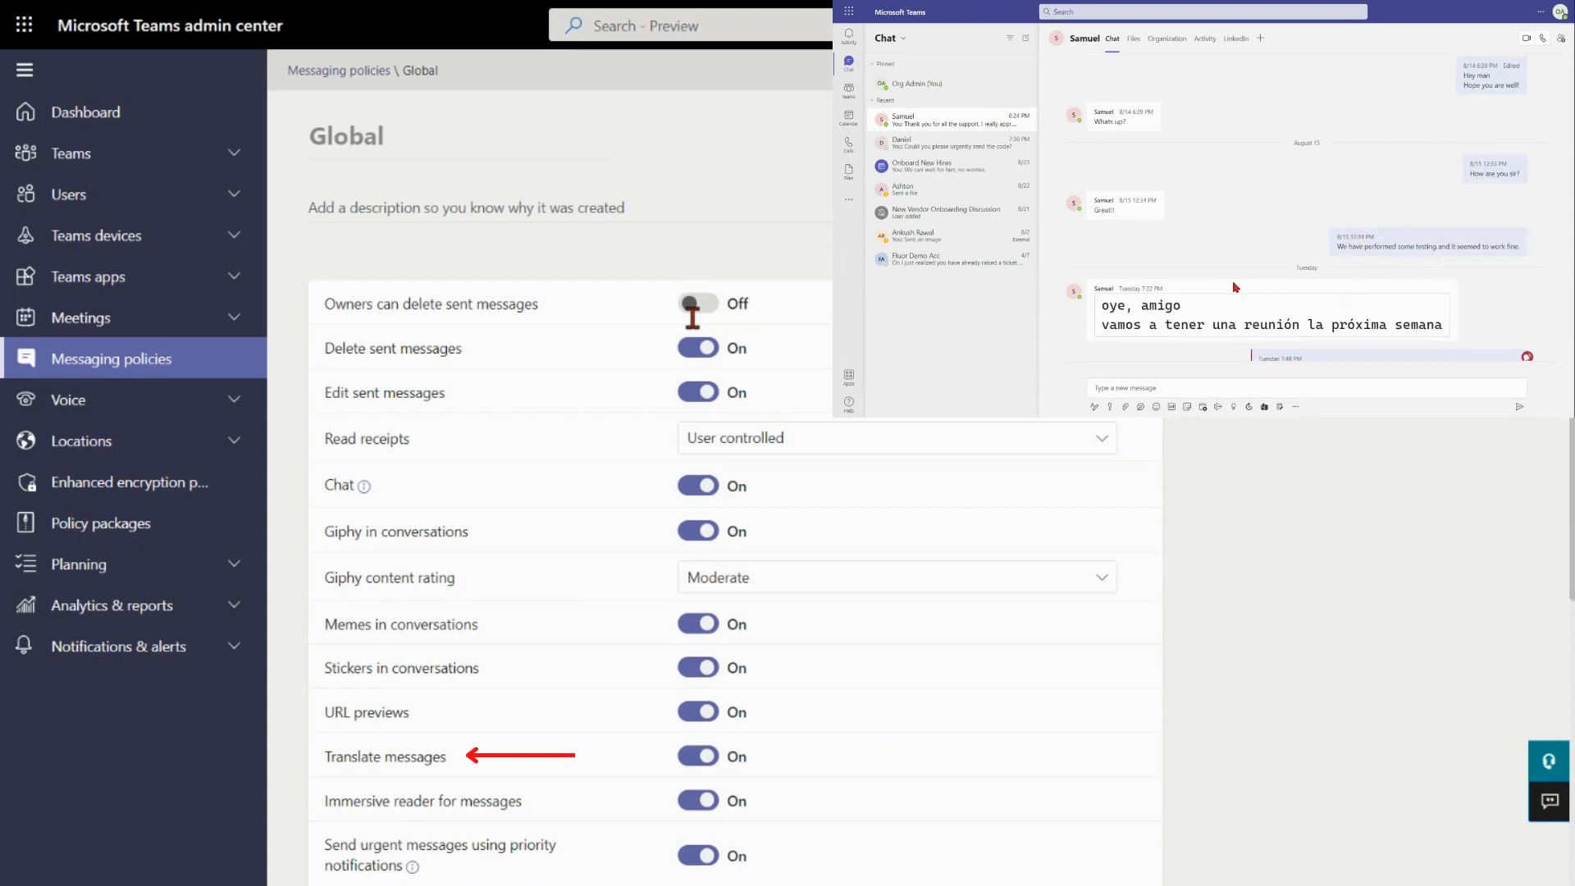
- Translate the received Spanish message "oye, amigo vamos a tener una reunión la próxima semana" in the Teams chat
left_click(1447, 271)
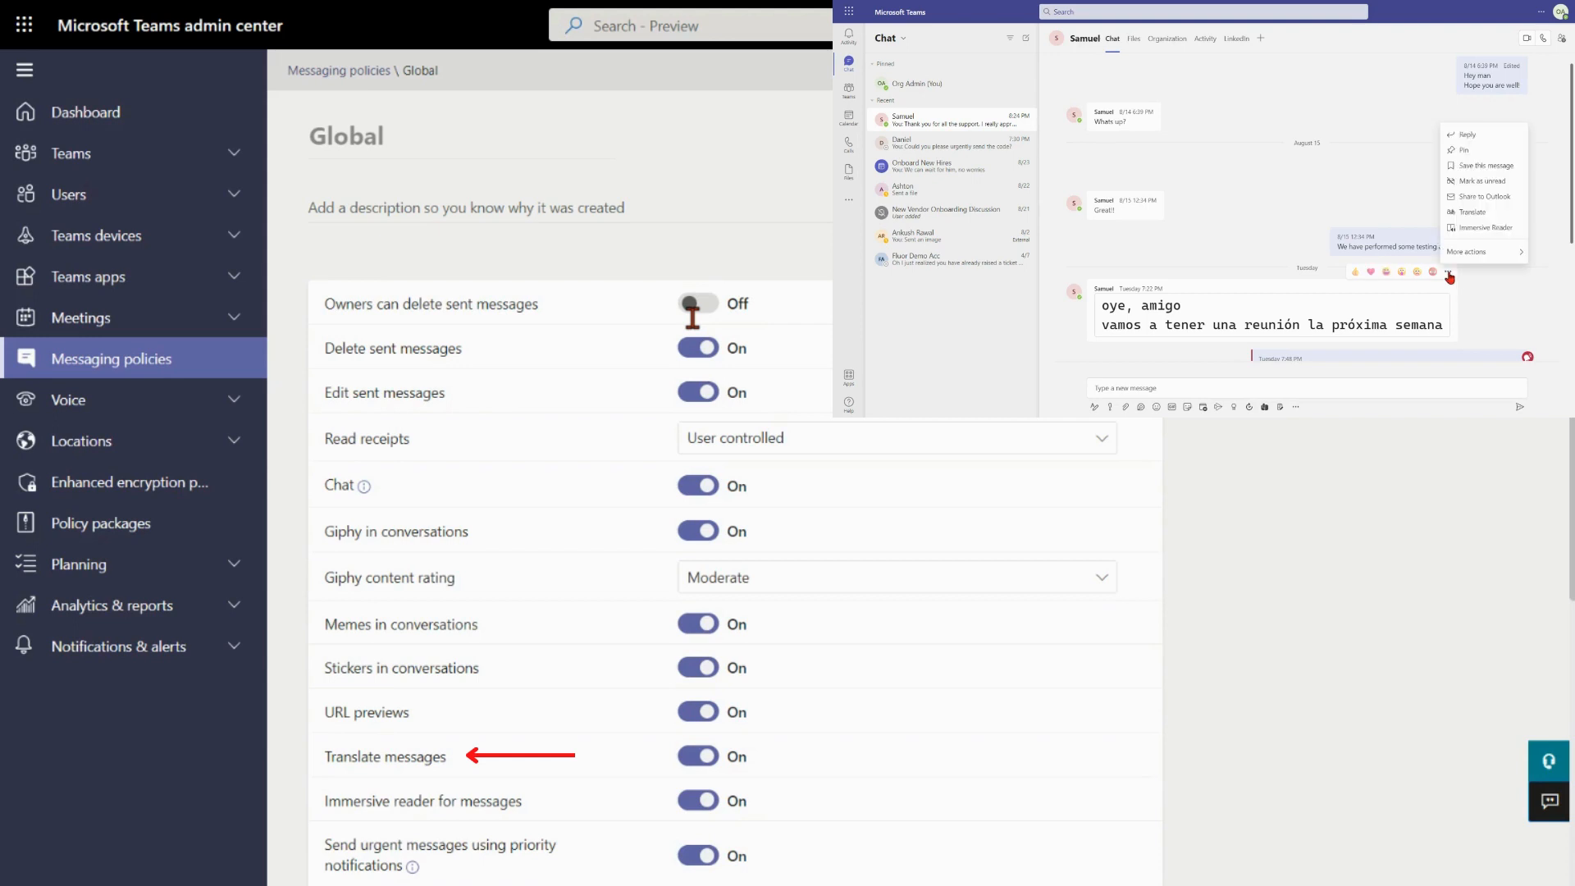
left_click(1472, 214)
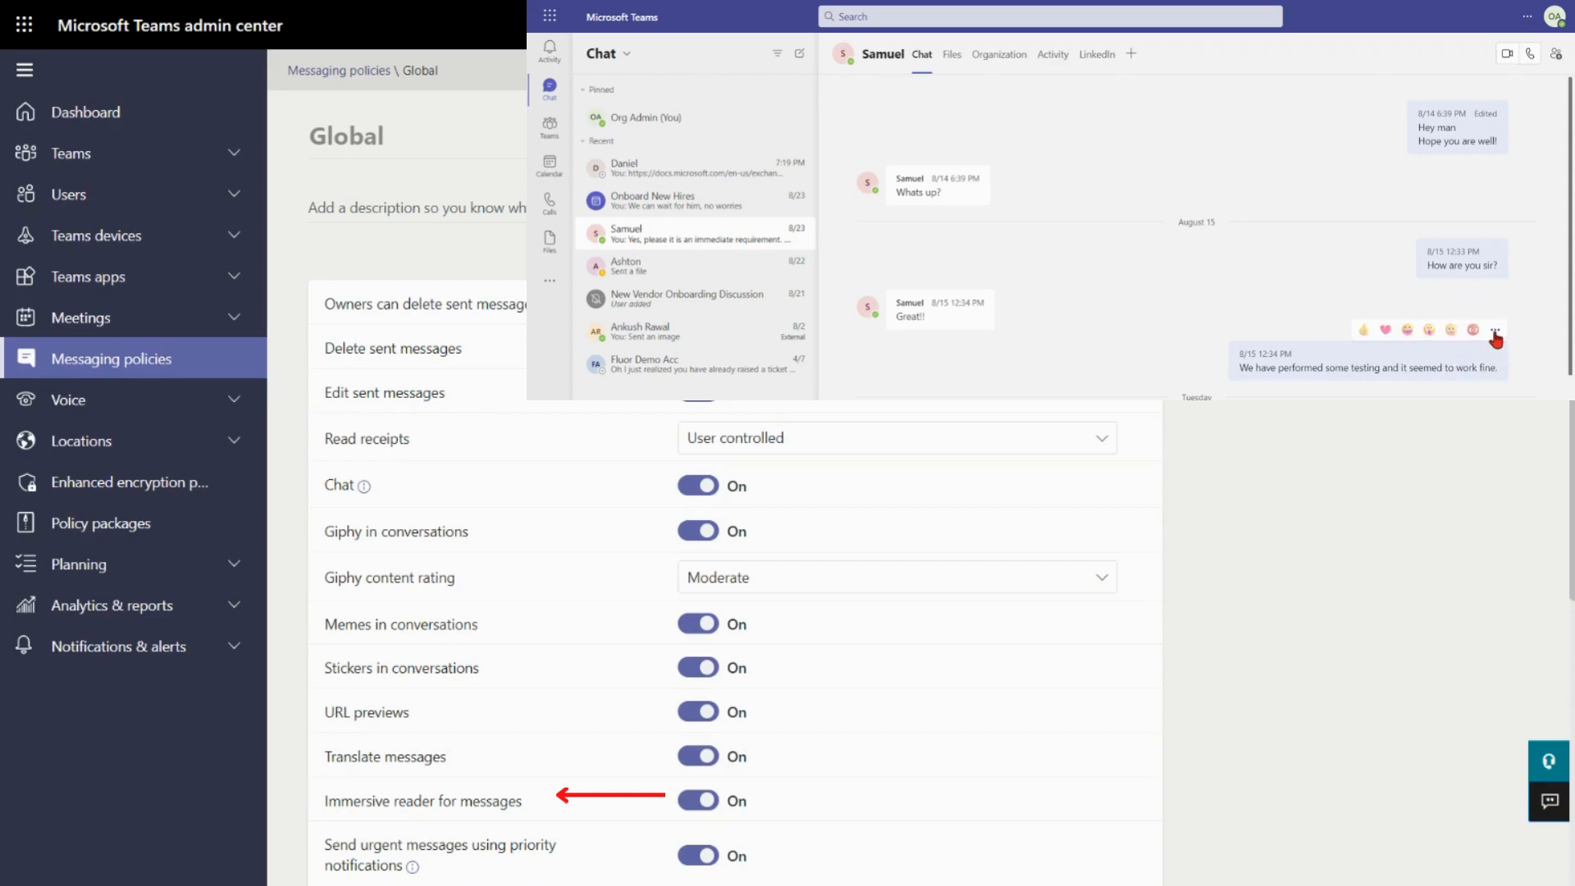
- View the sent message "We have performed some testing and it seemed to work fine." in Immersive Reader, then close the reader
left_click(1495, 332)
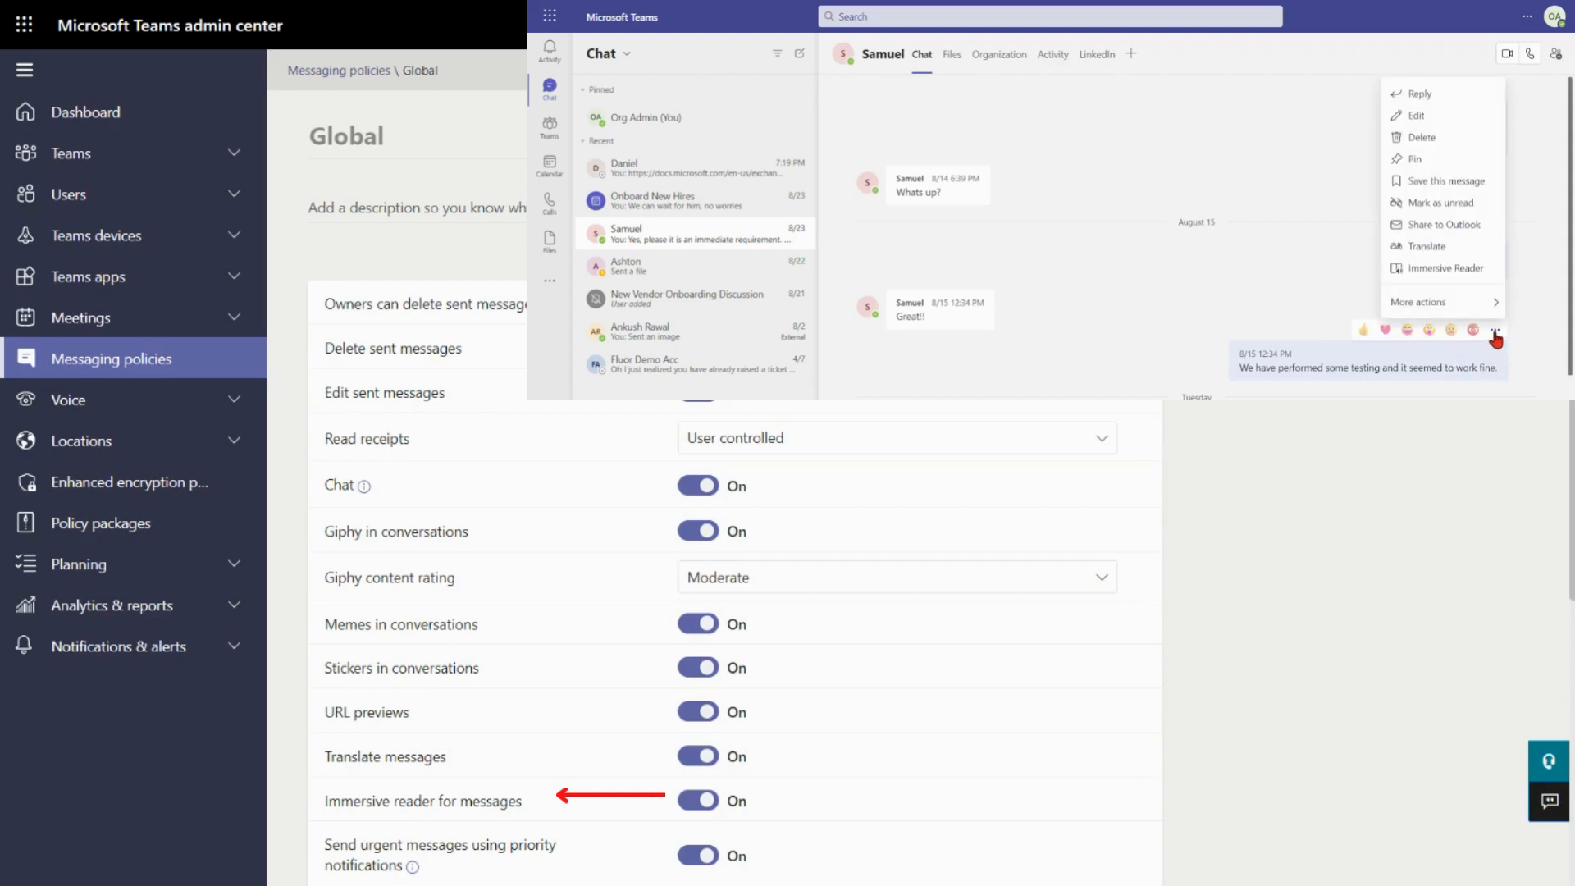
left_click(1429, 269)
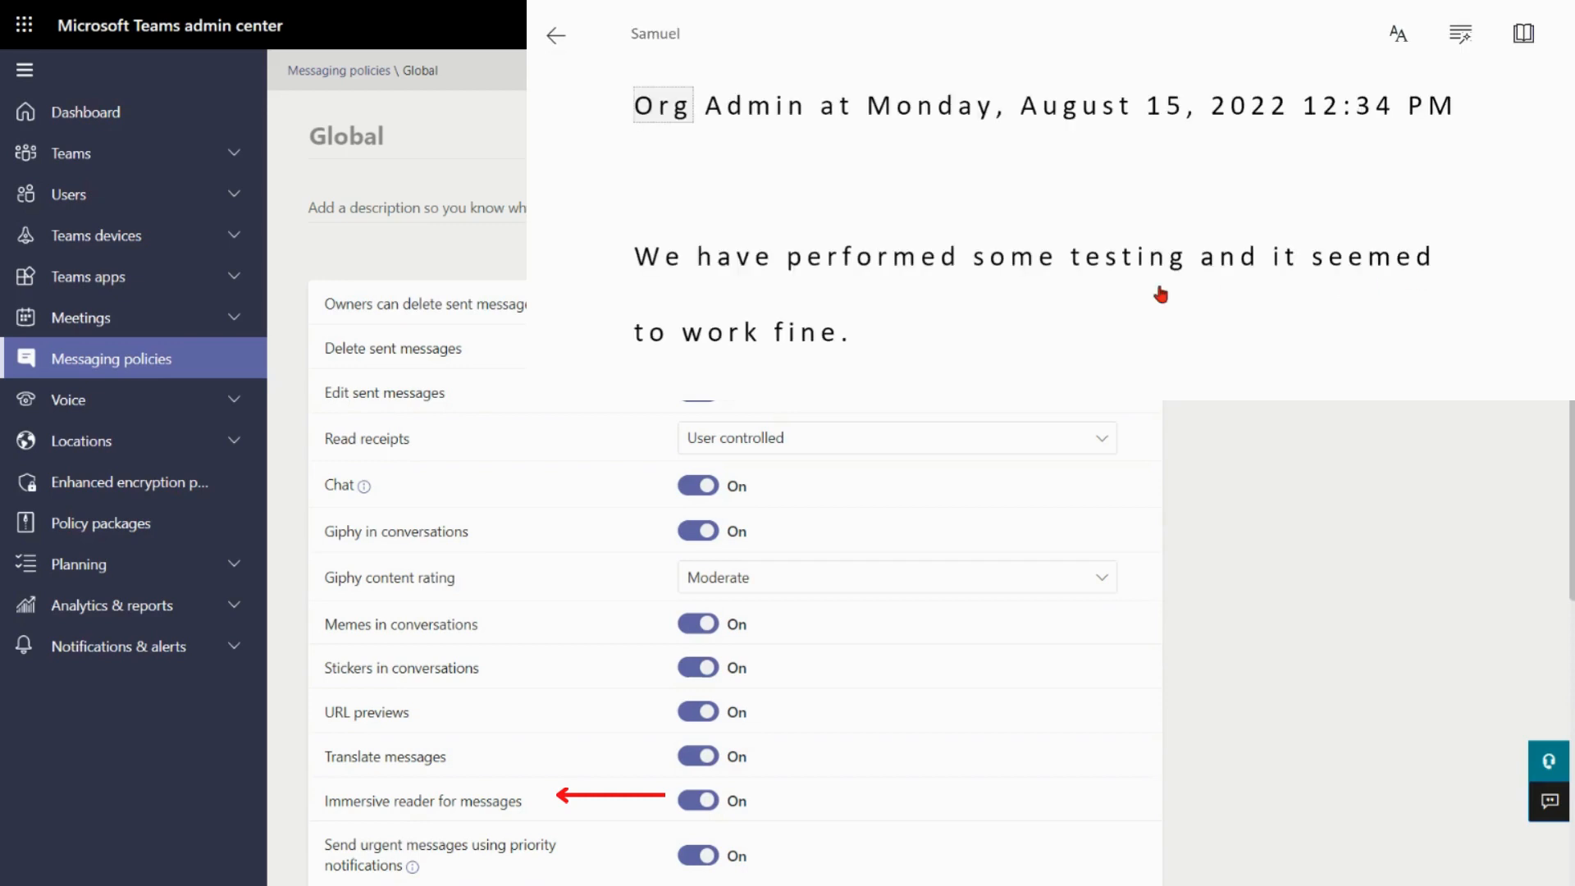
left_click_drag(854, 344, 625, 110)
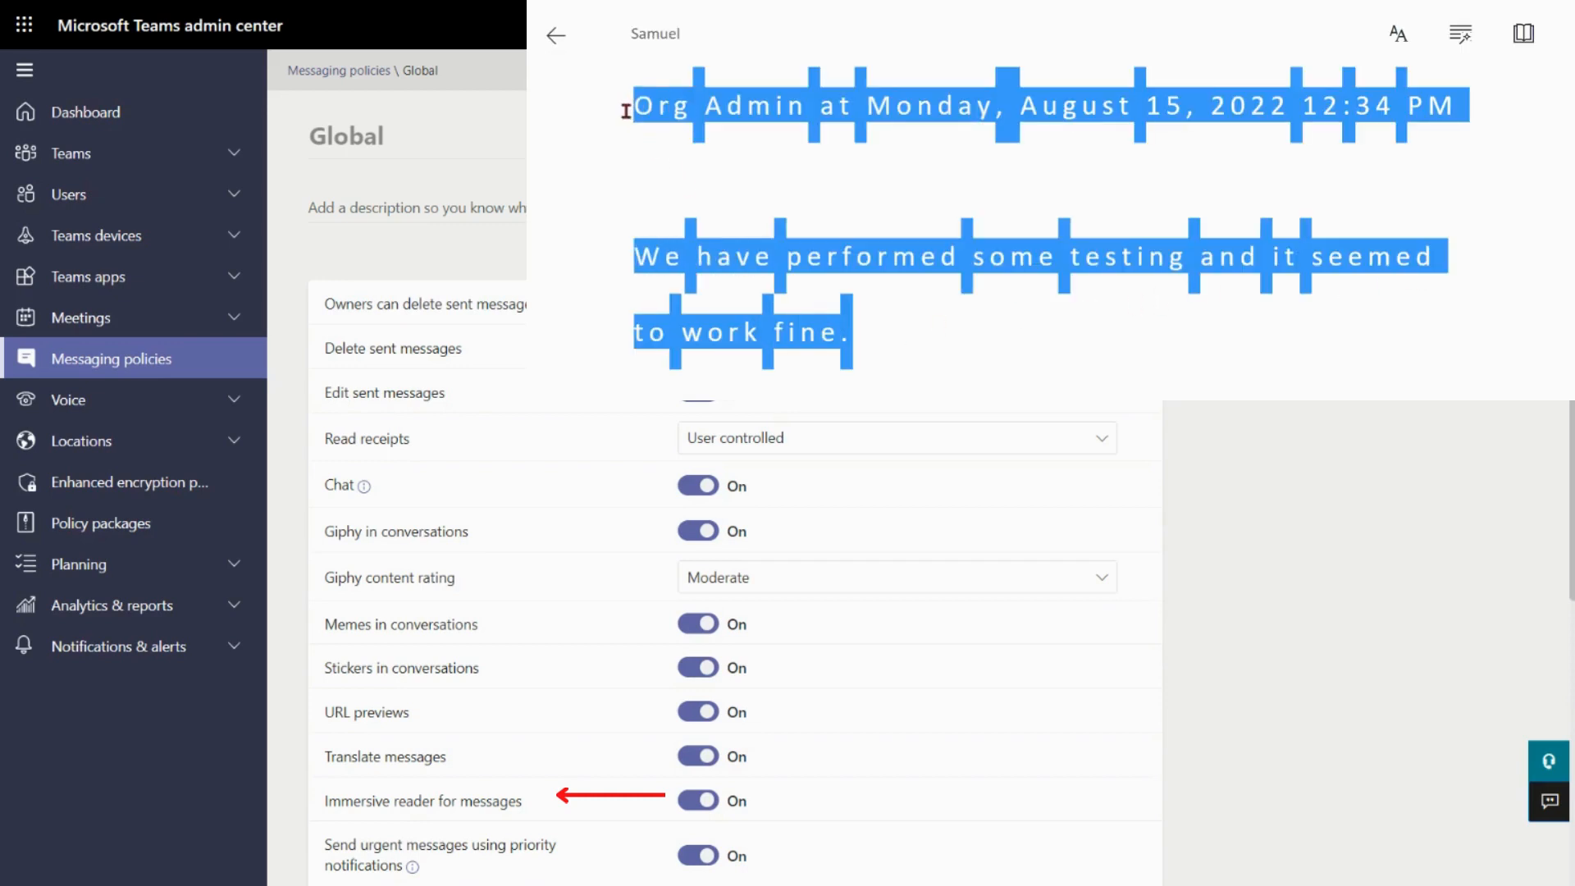
left_click(566, 151)
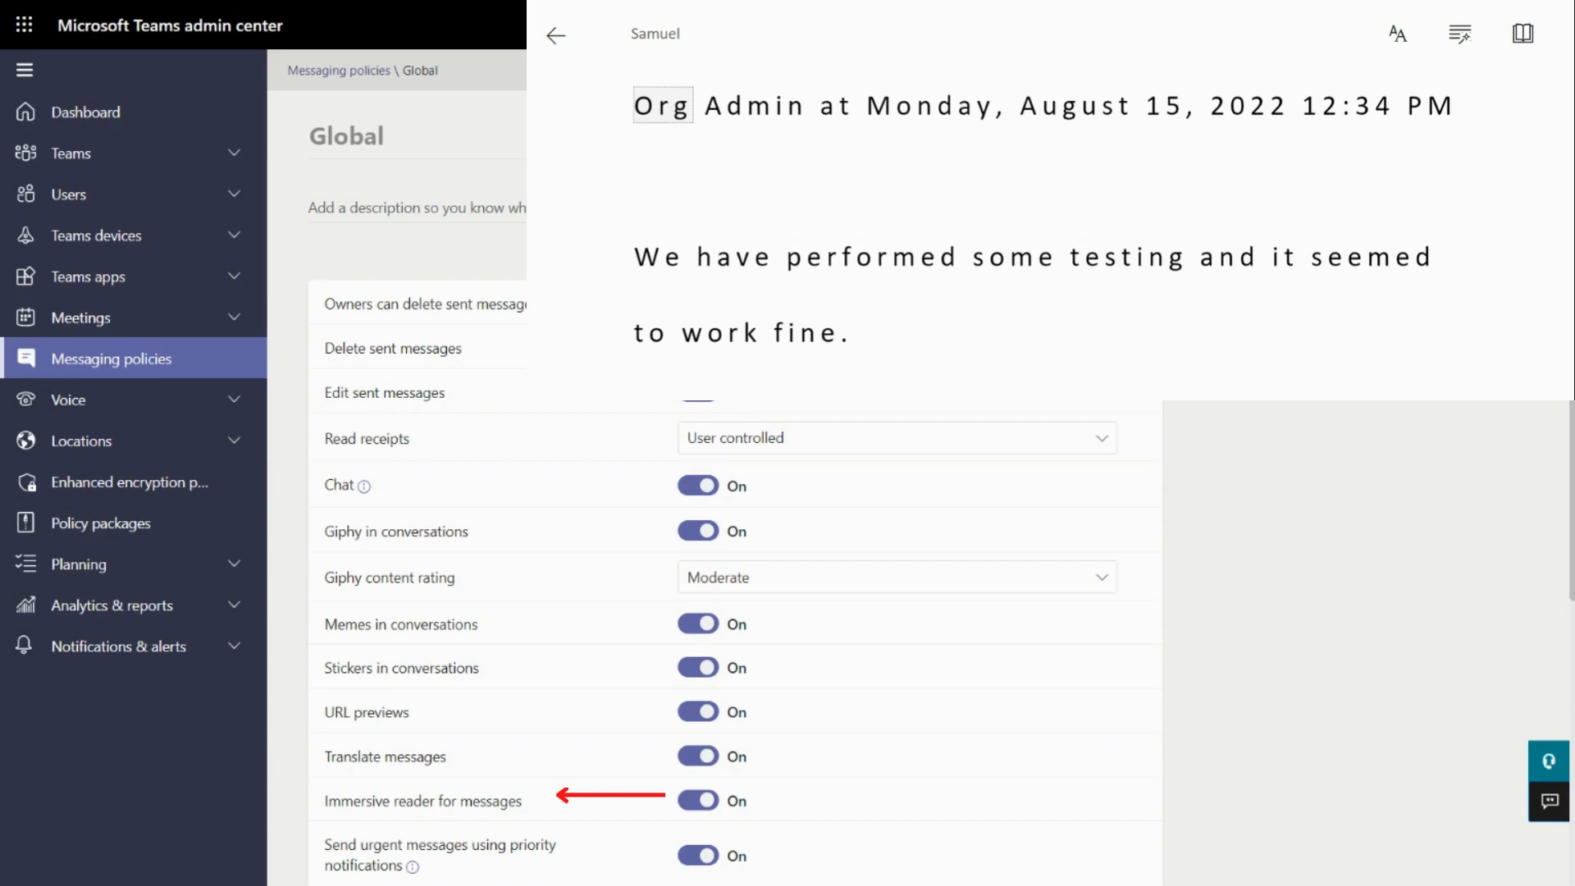
key("Escape")
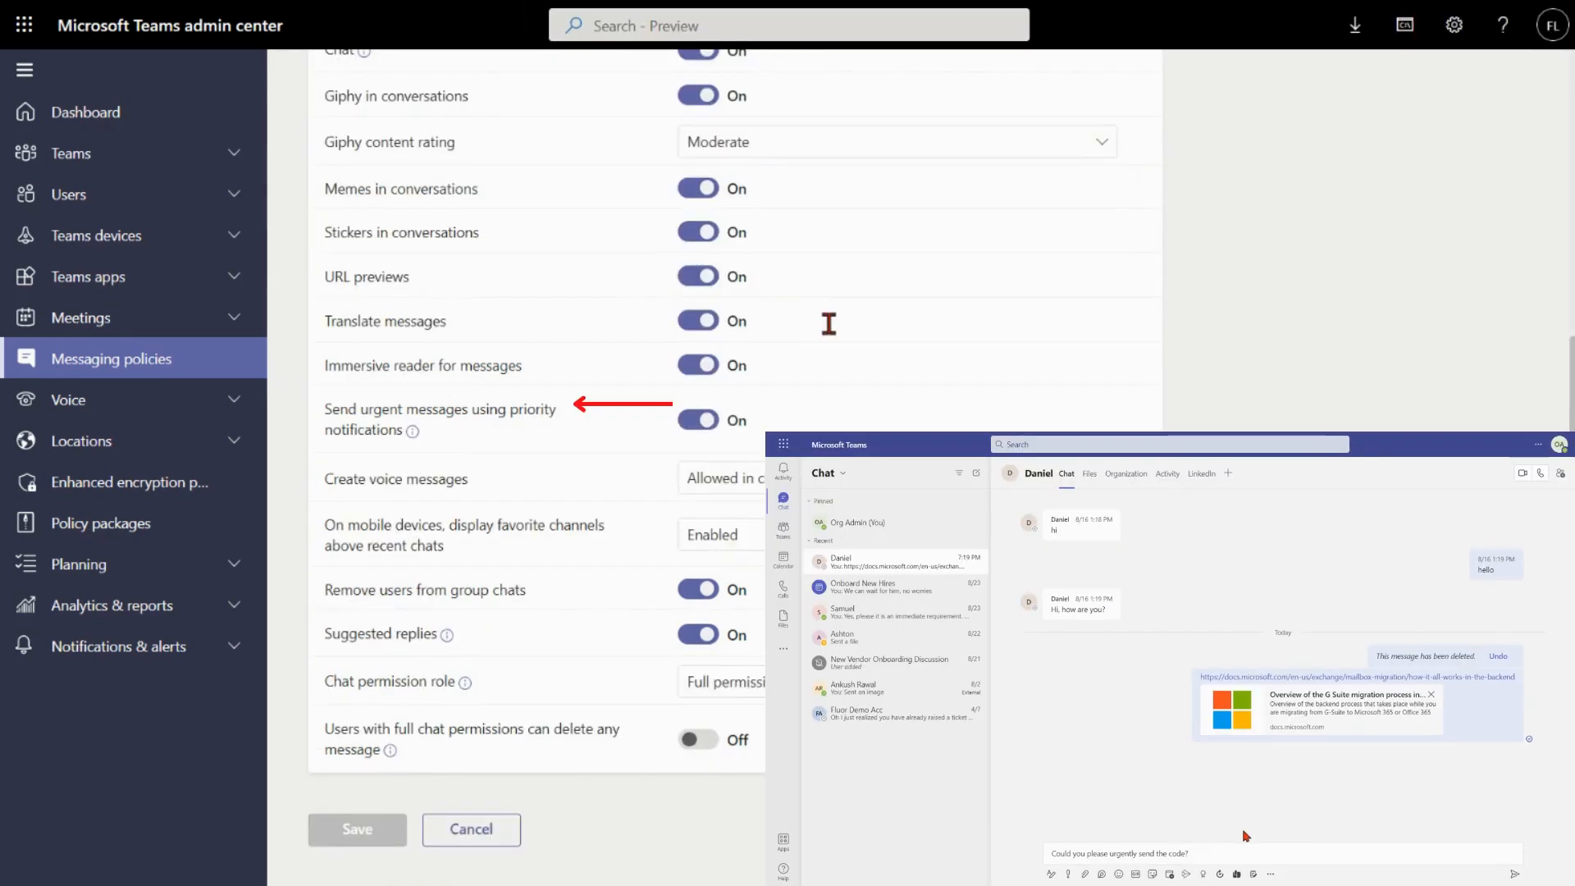
- Mark the drafted chat message "Could you please urgently send the code?" as Urgent and send it
left_click(1168, 850)
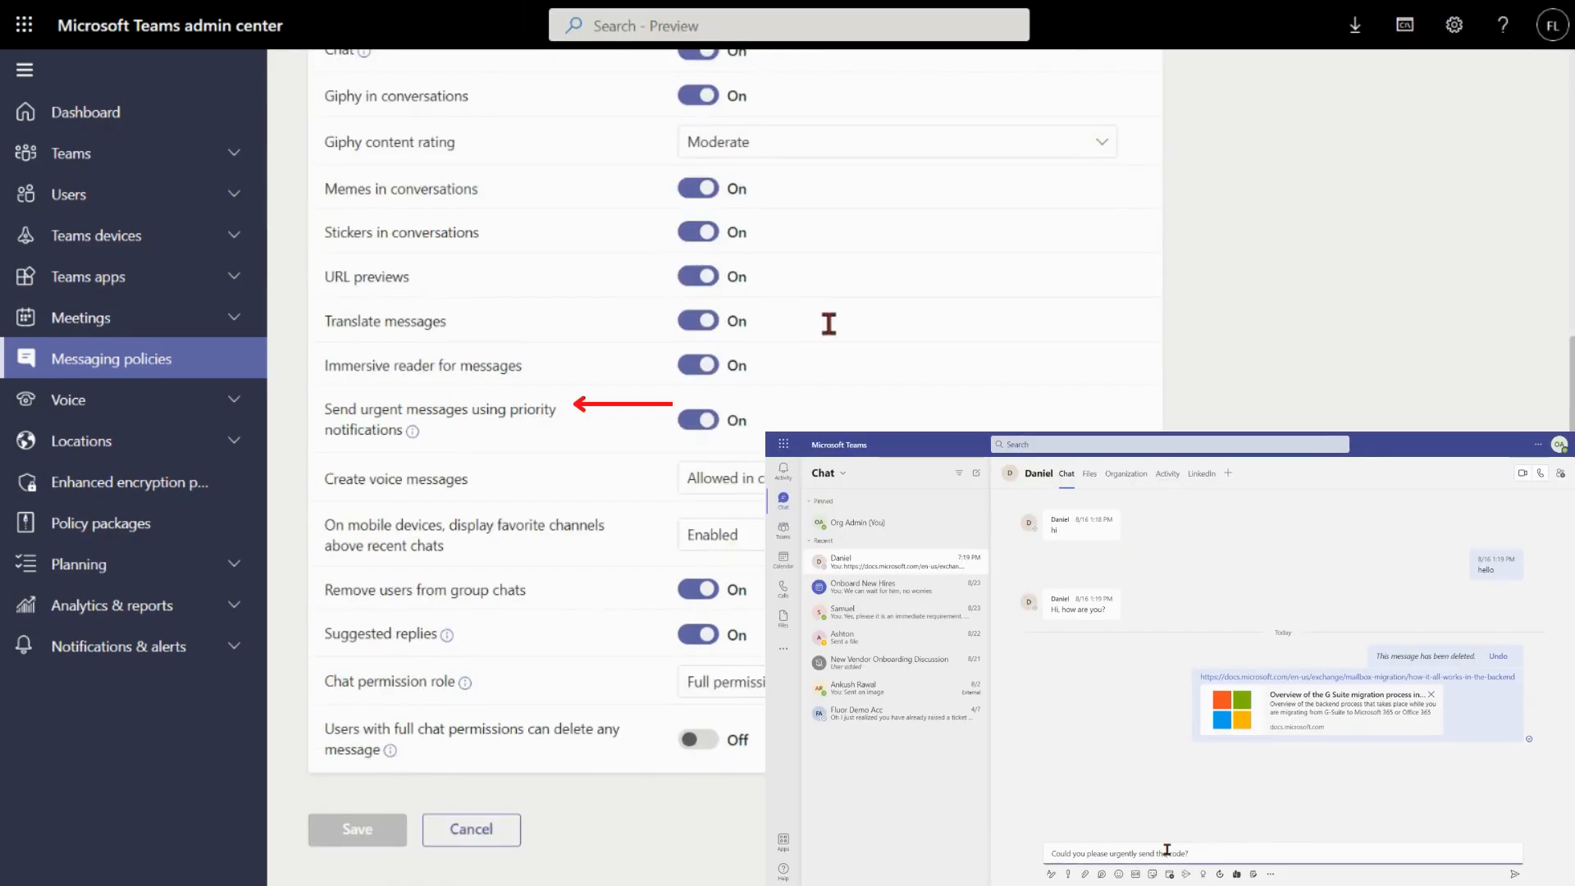
left_click(1068, 875)
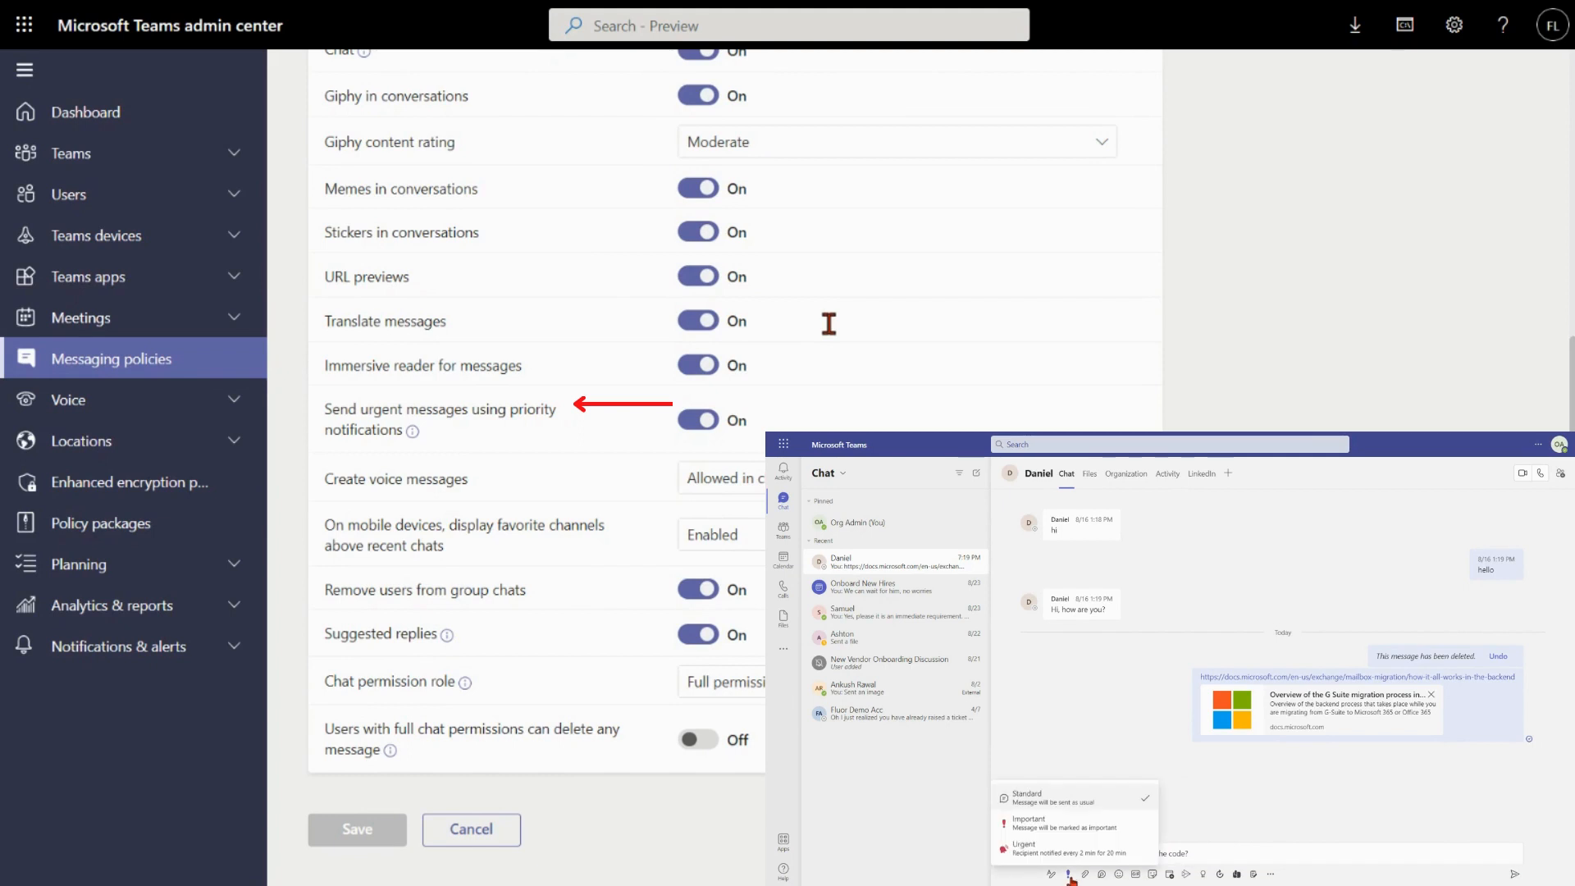
left_click(1036, 853)
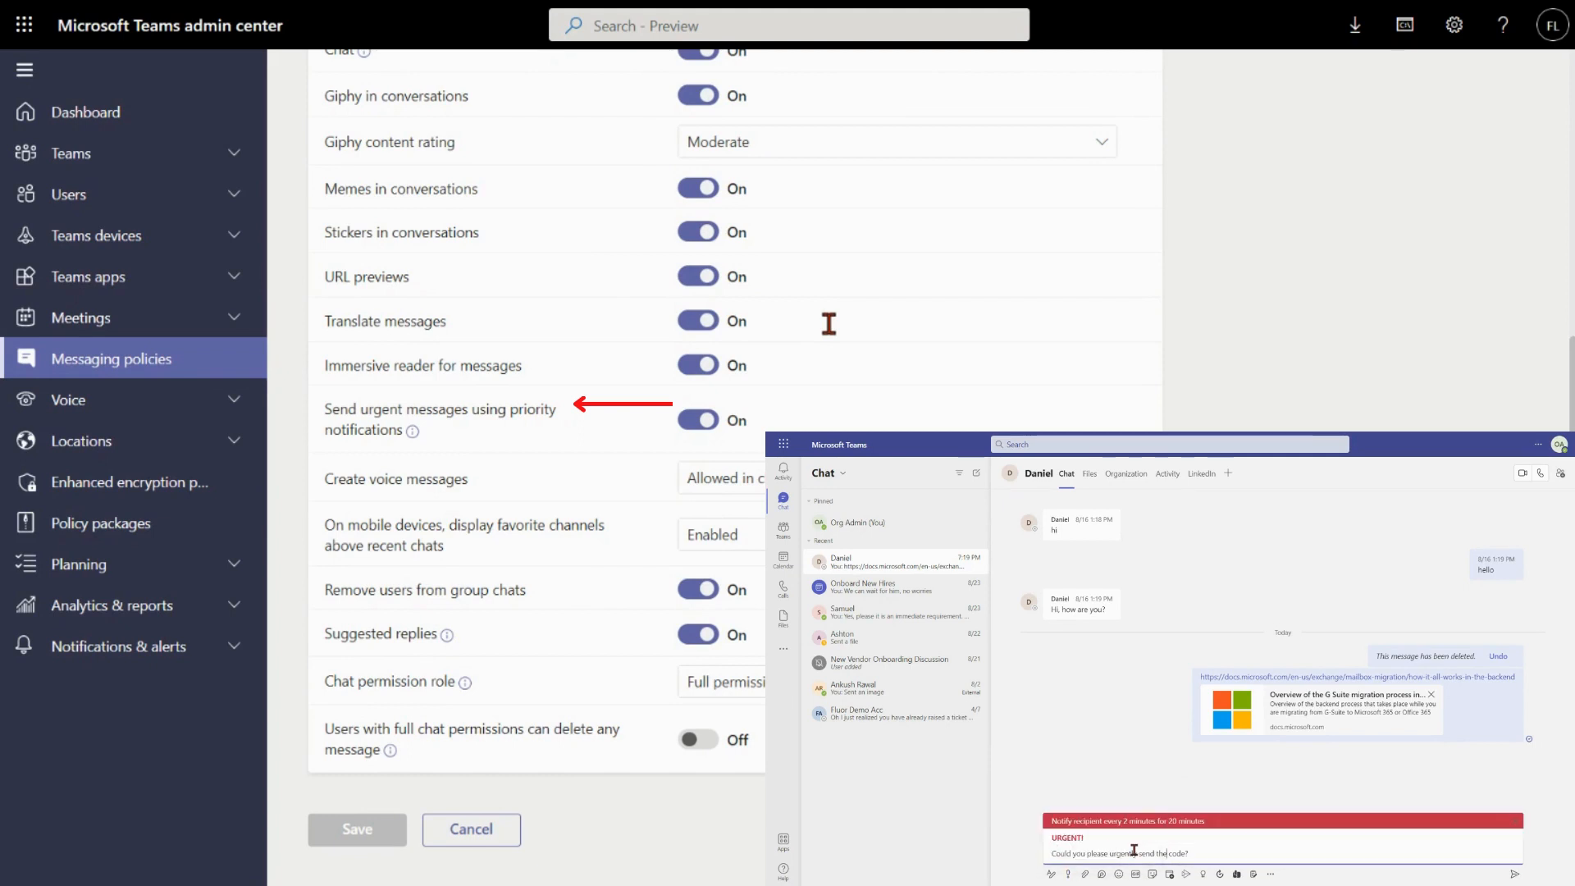
key("Return")
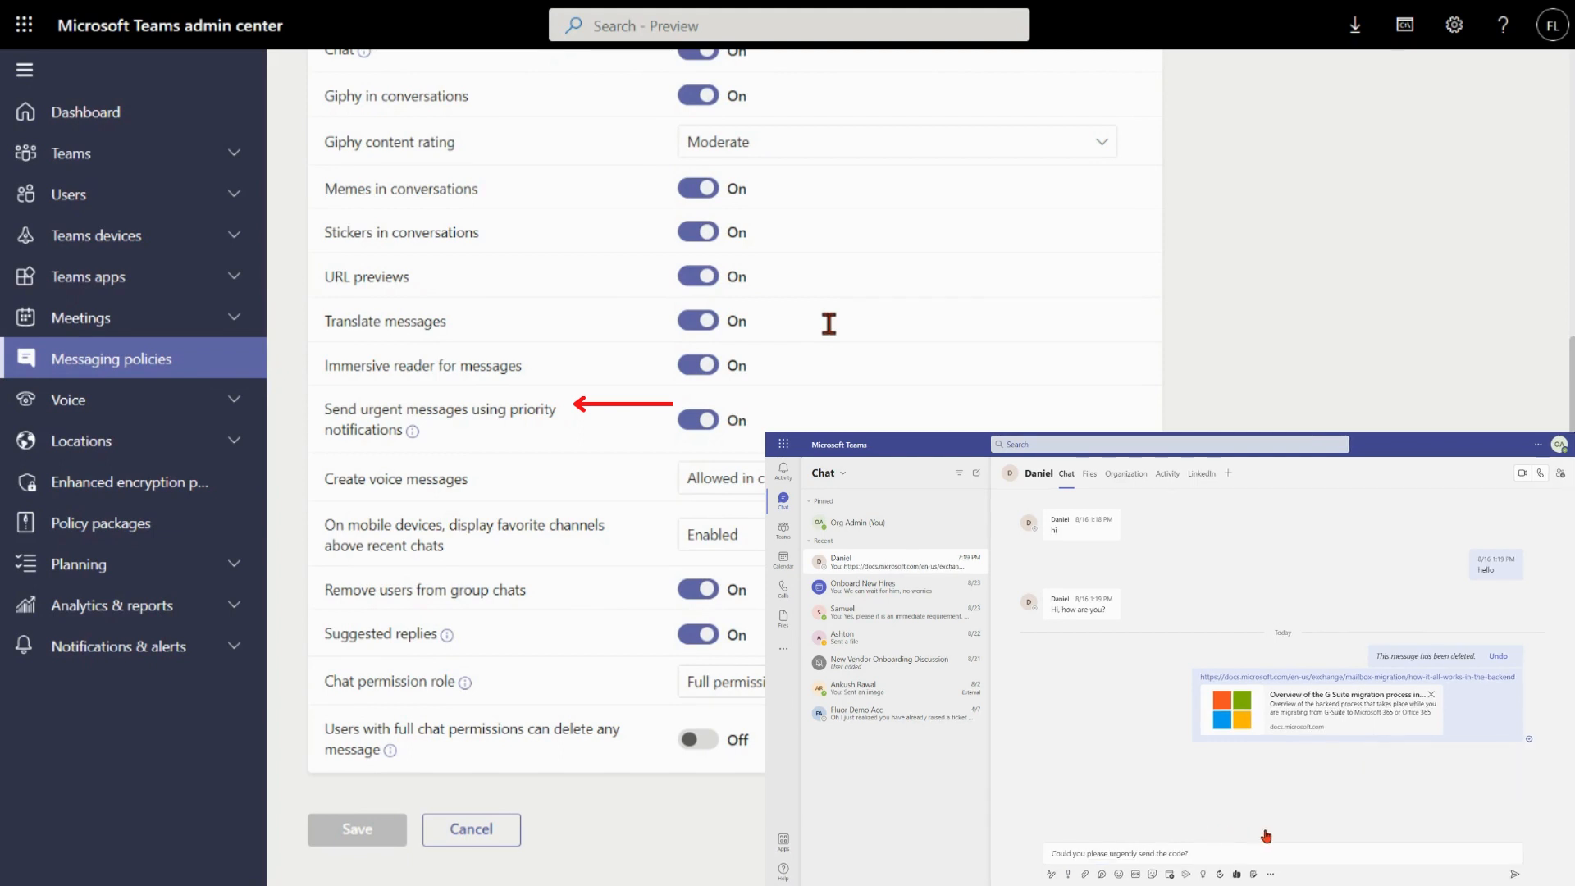
left_click(1165, 853)
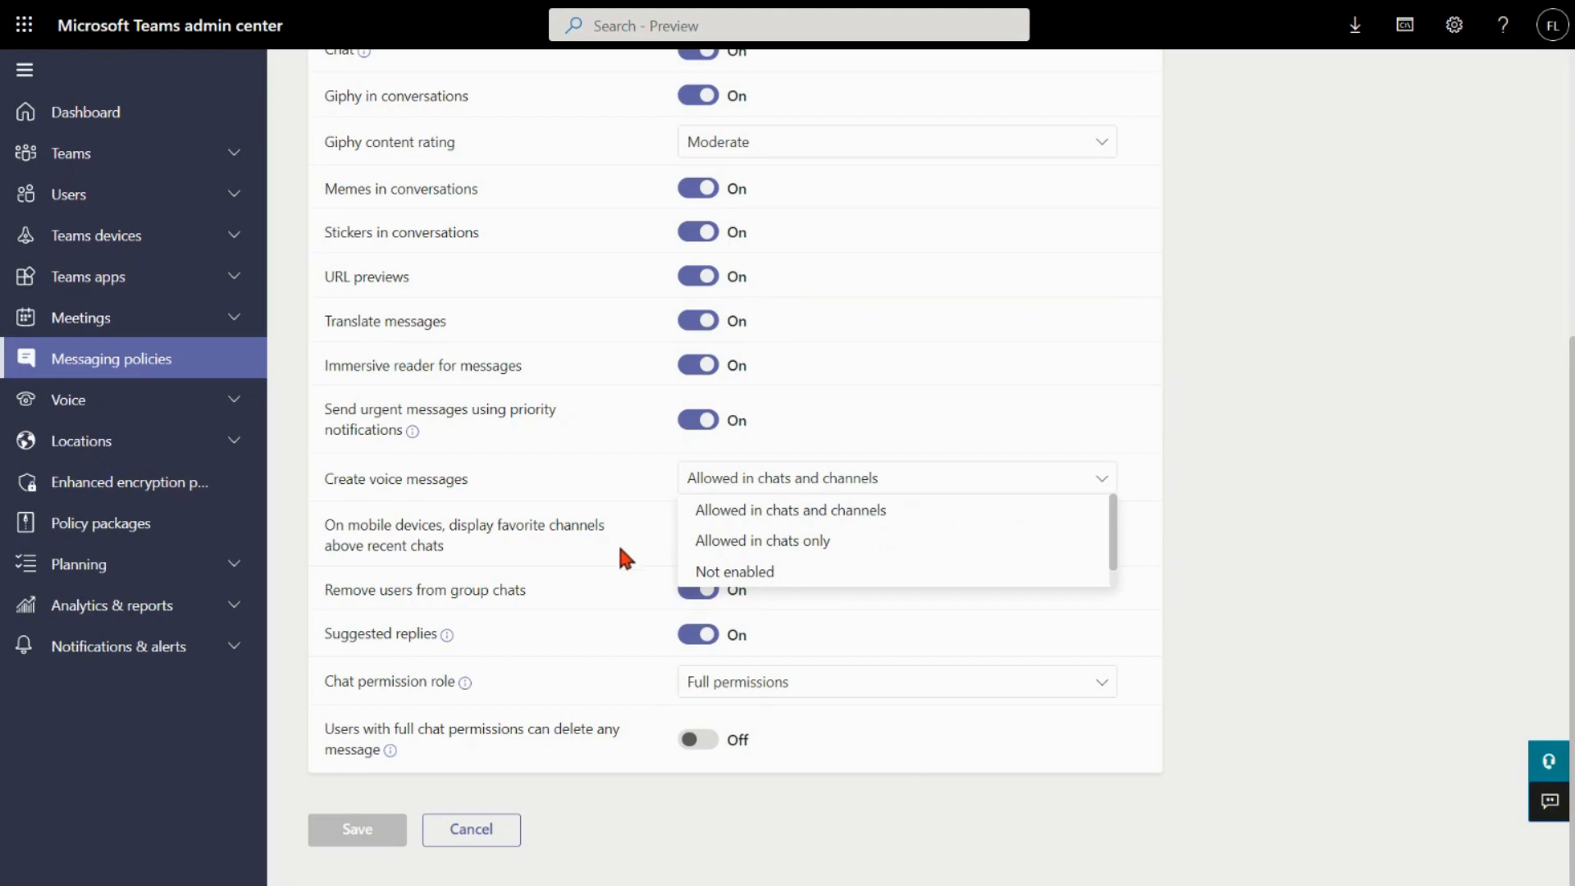
- Examine the voice message and chat permission role settings of the Global policy, then leave the policy without saving
left_click(638, 549)
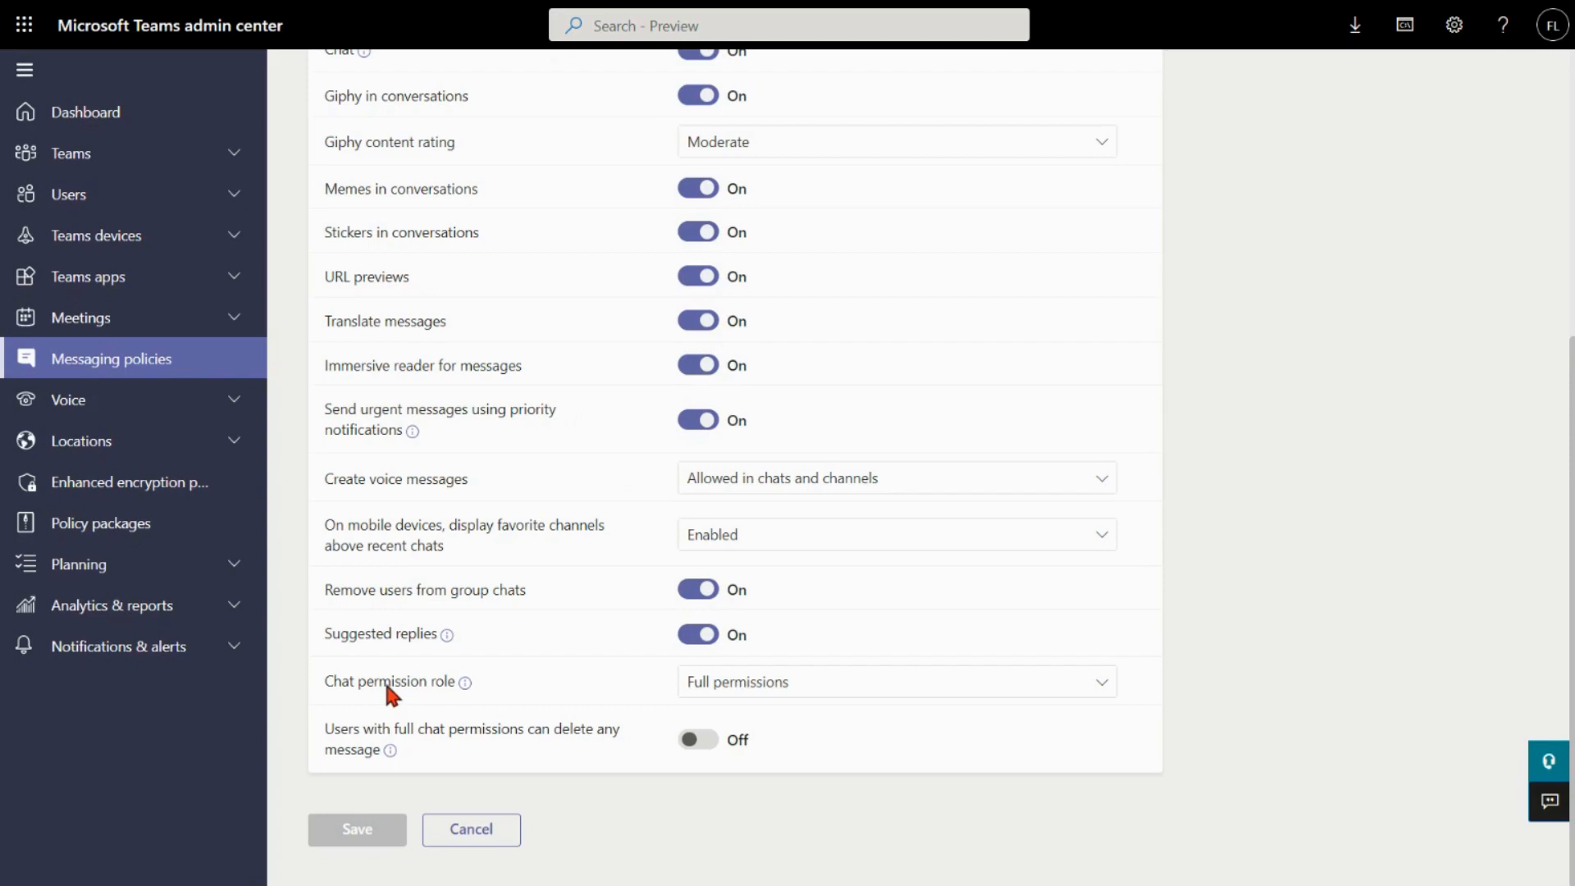
double_click(389, 687)
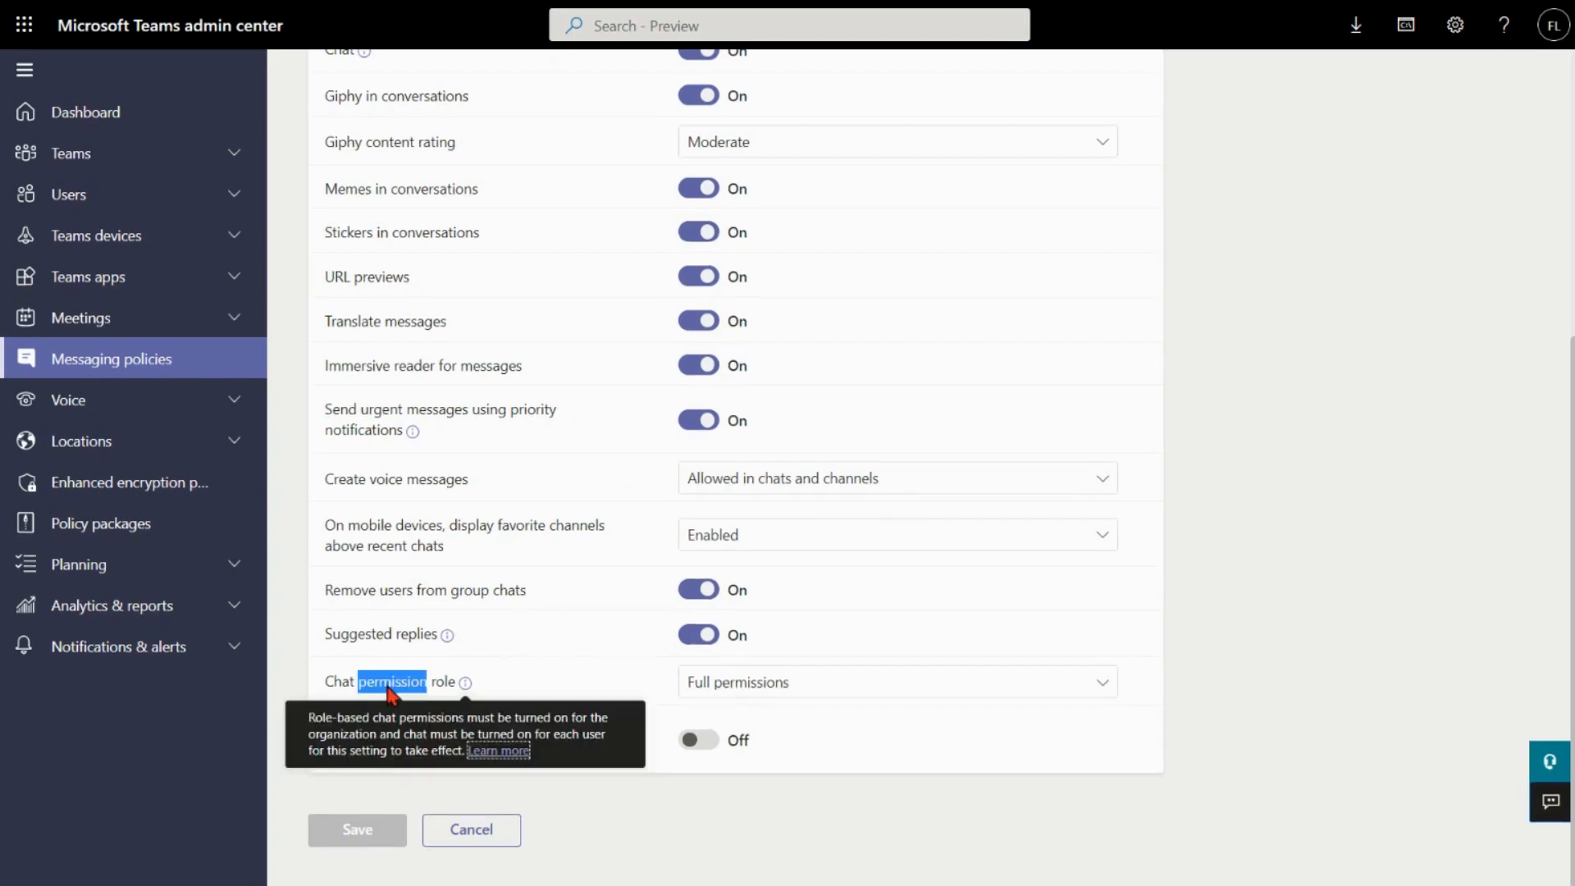
left_click(298, 678)
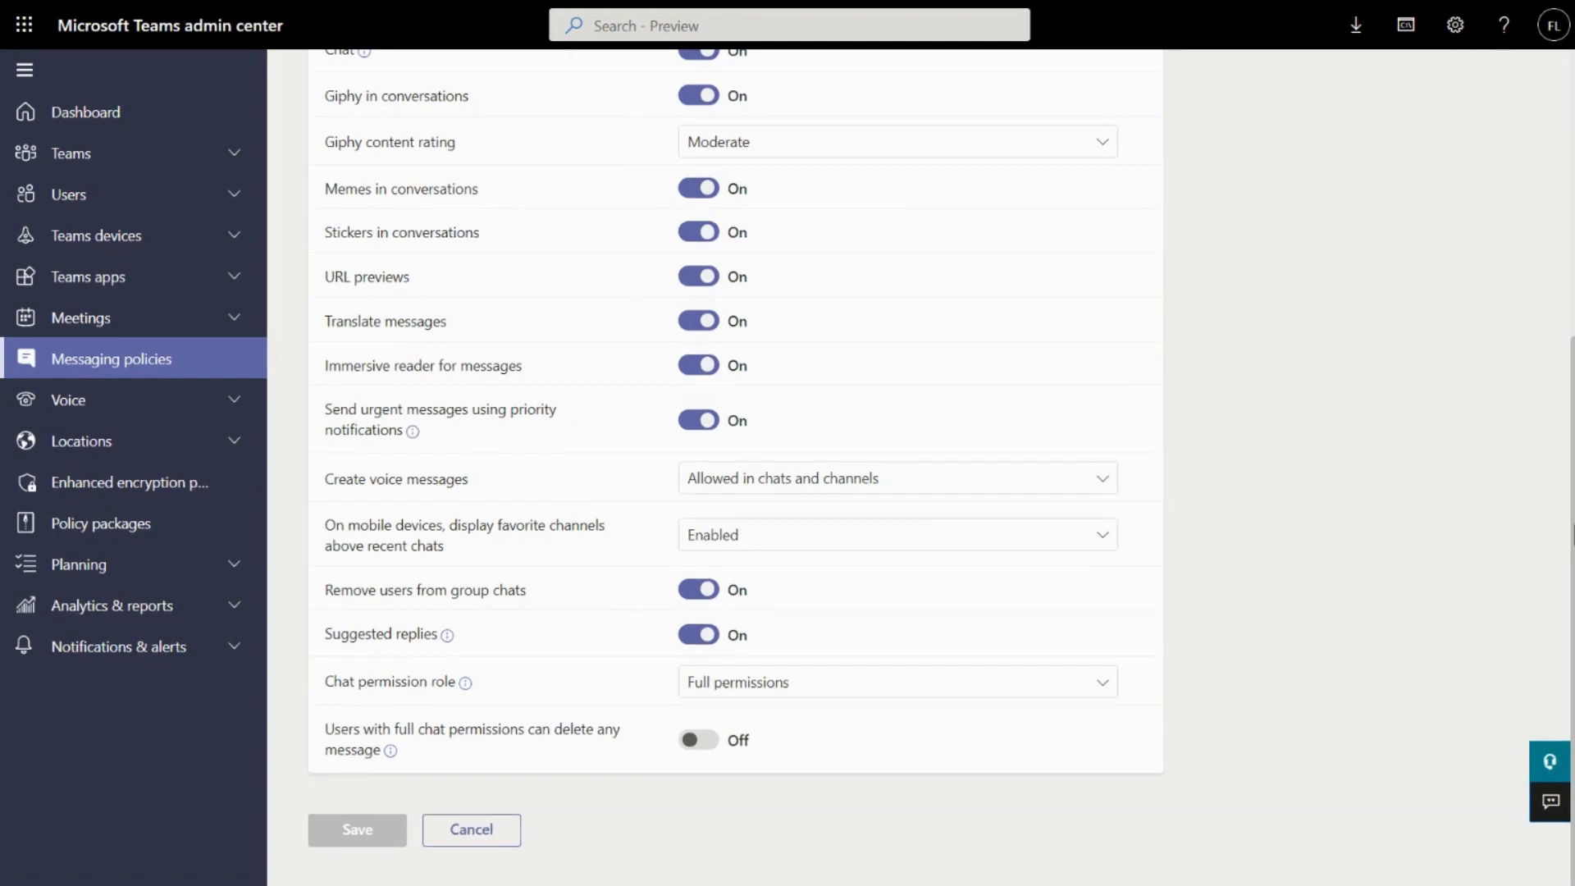
scroll(1571, 533, "up", 5)
scroll(1547, 353, "down", 5)
left_click(502, 838)
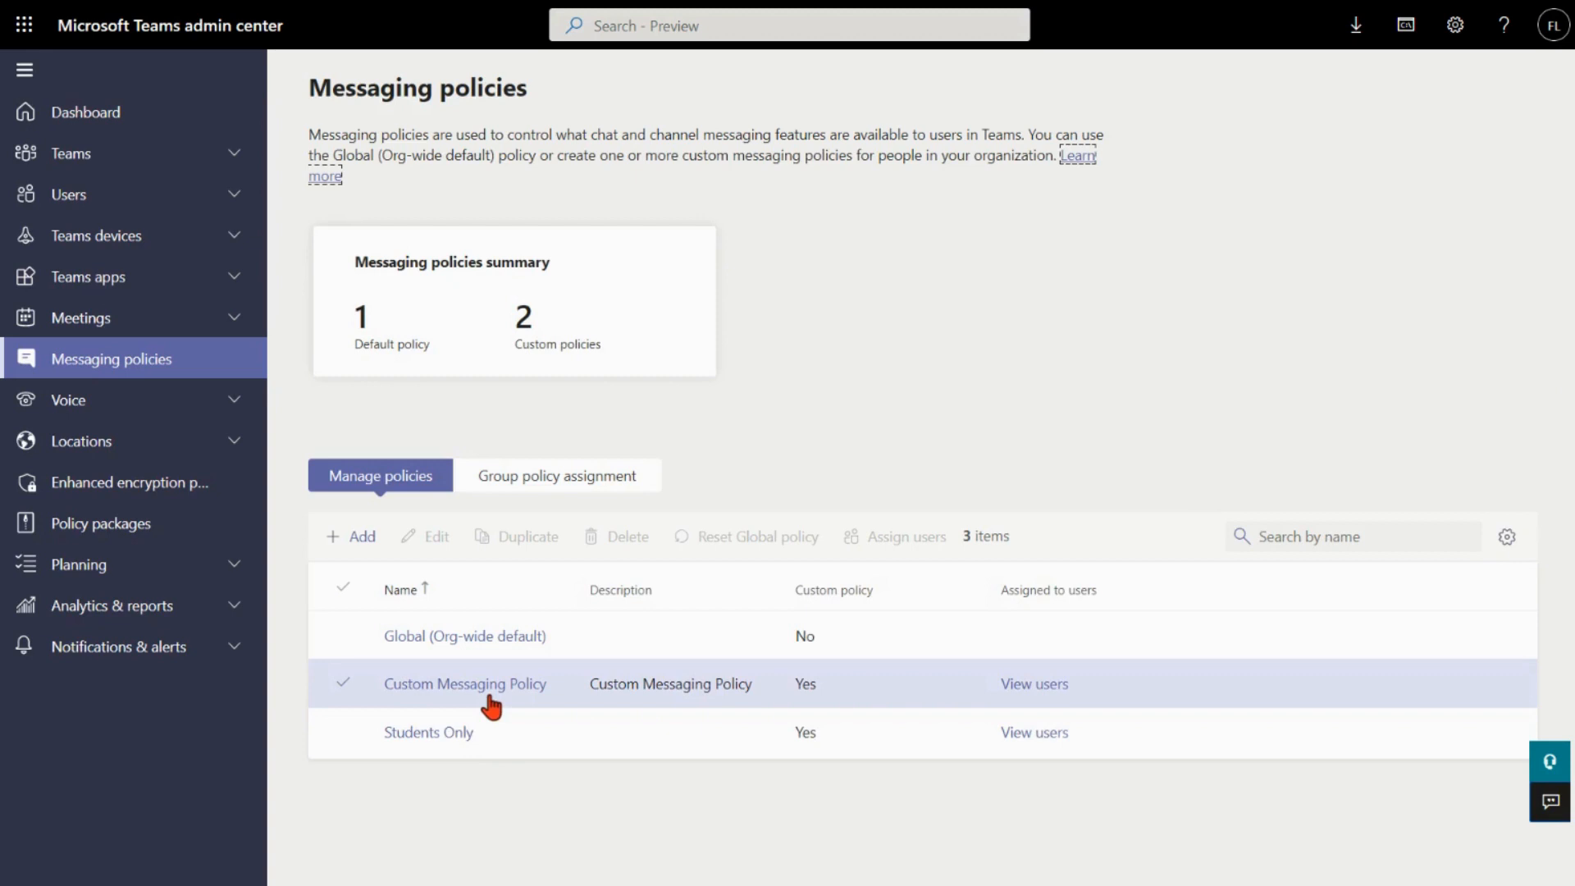
- Review the Custom Messaging Policy's settings, leave it without saving, and view the users assigned to it
left_click(486, 699)
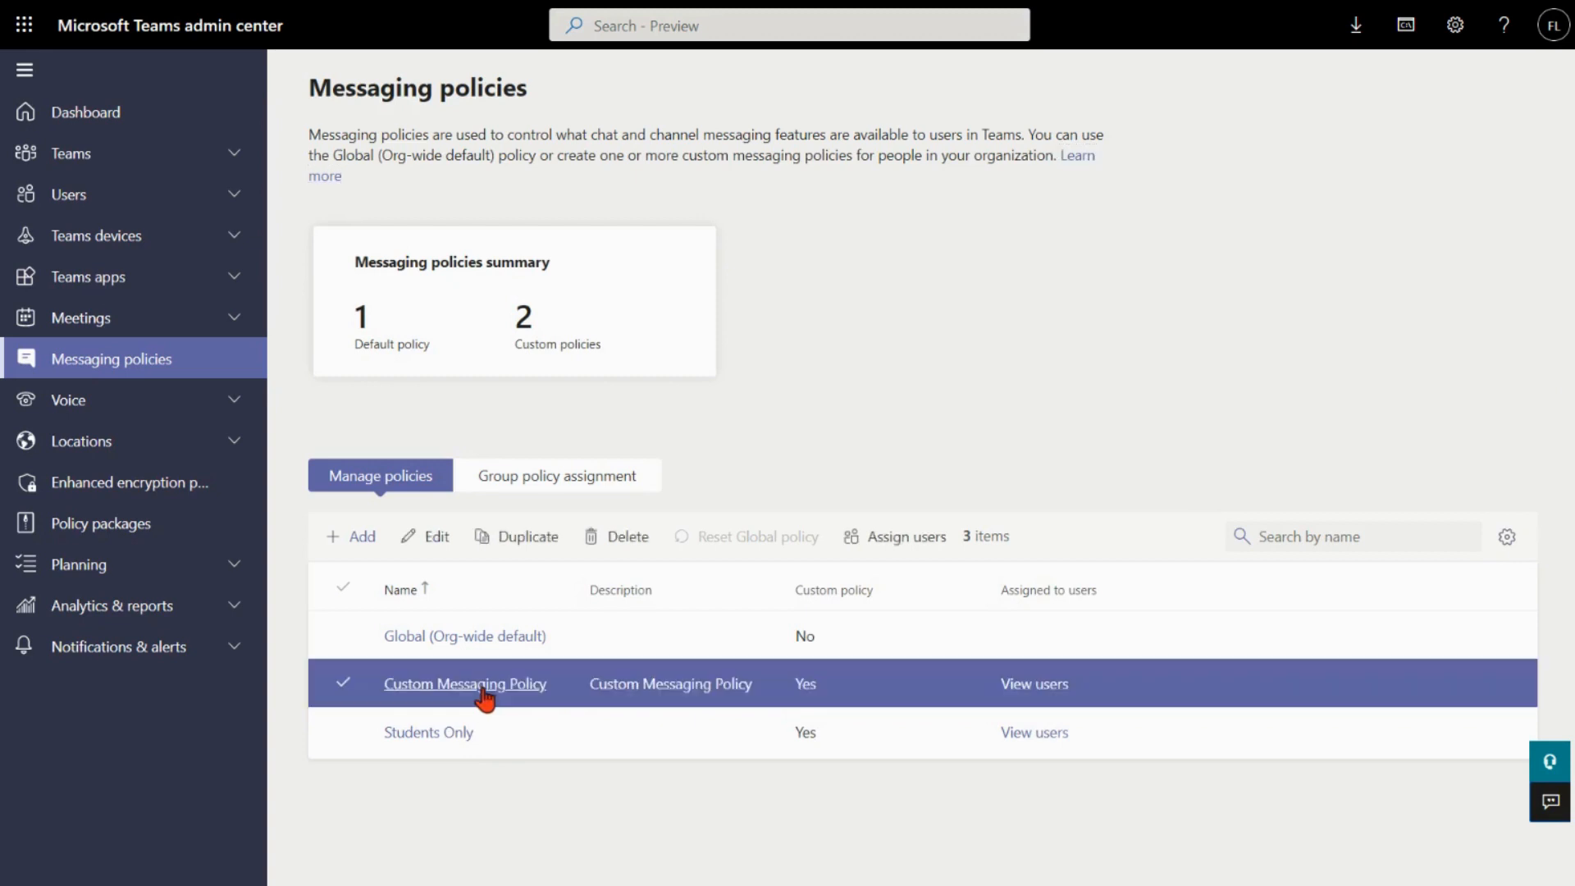
left_click(482, 689)
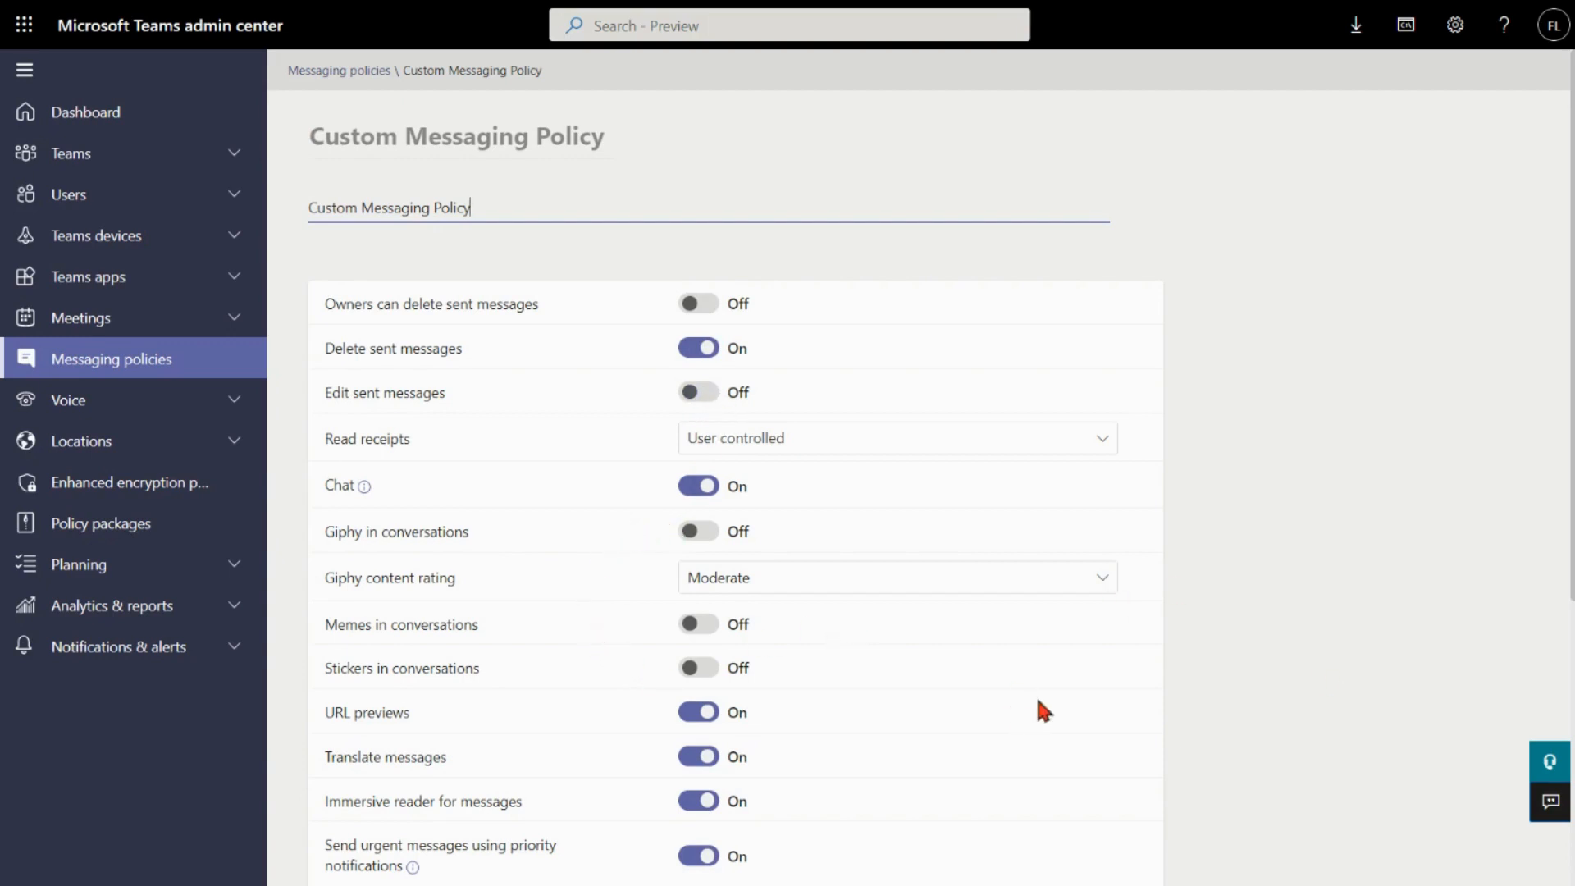
scroll(735, 459, "down", 5)
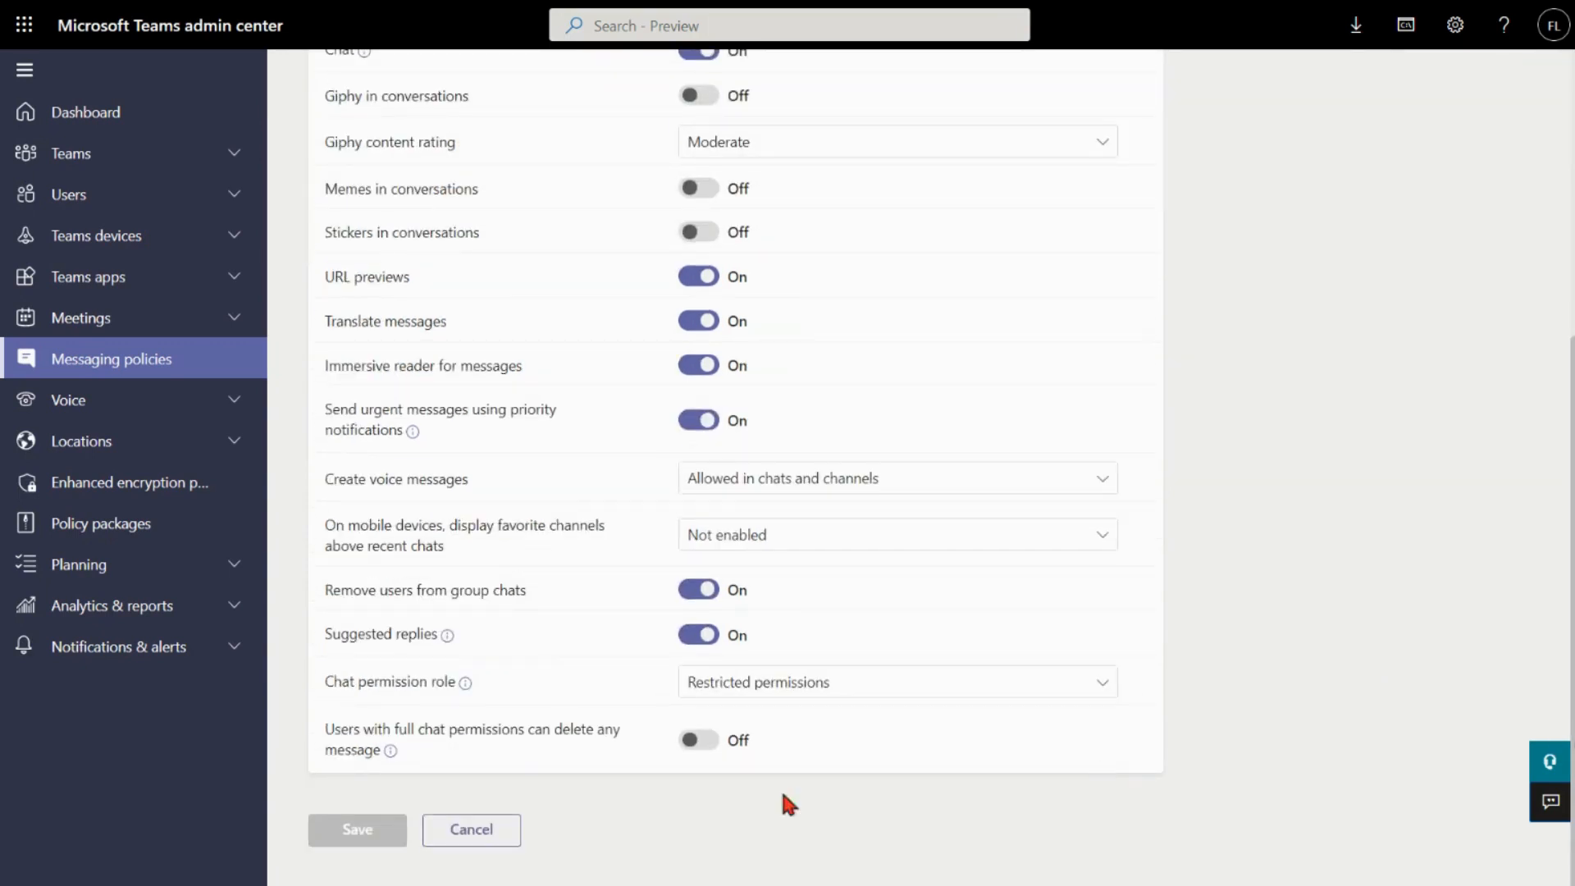
left_click(473, 825)
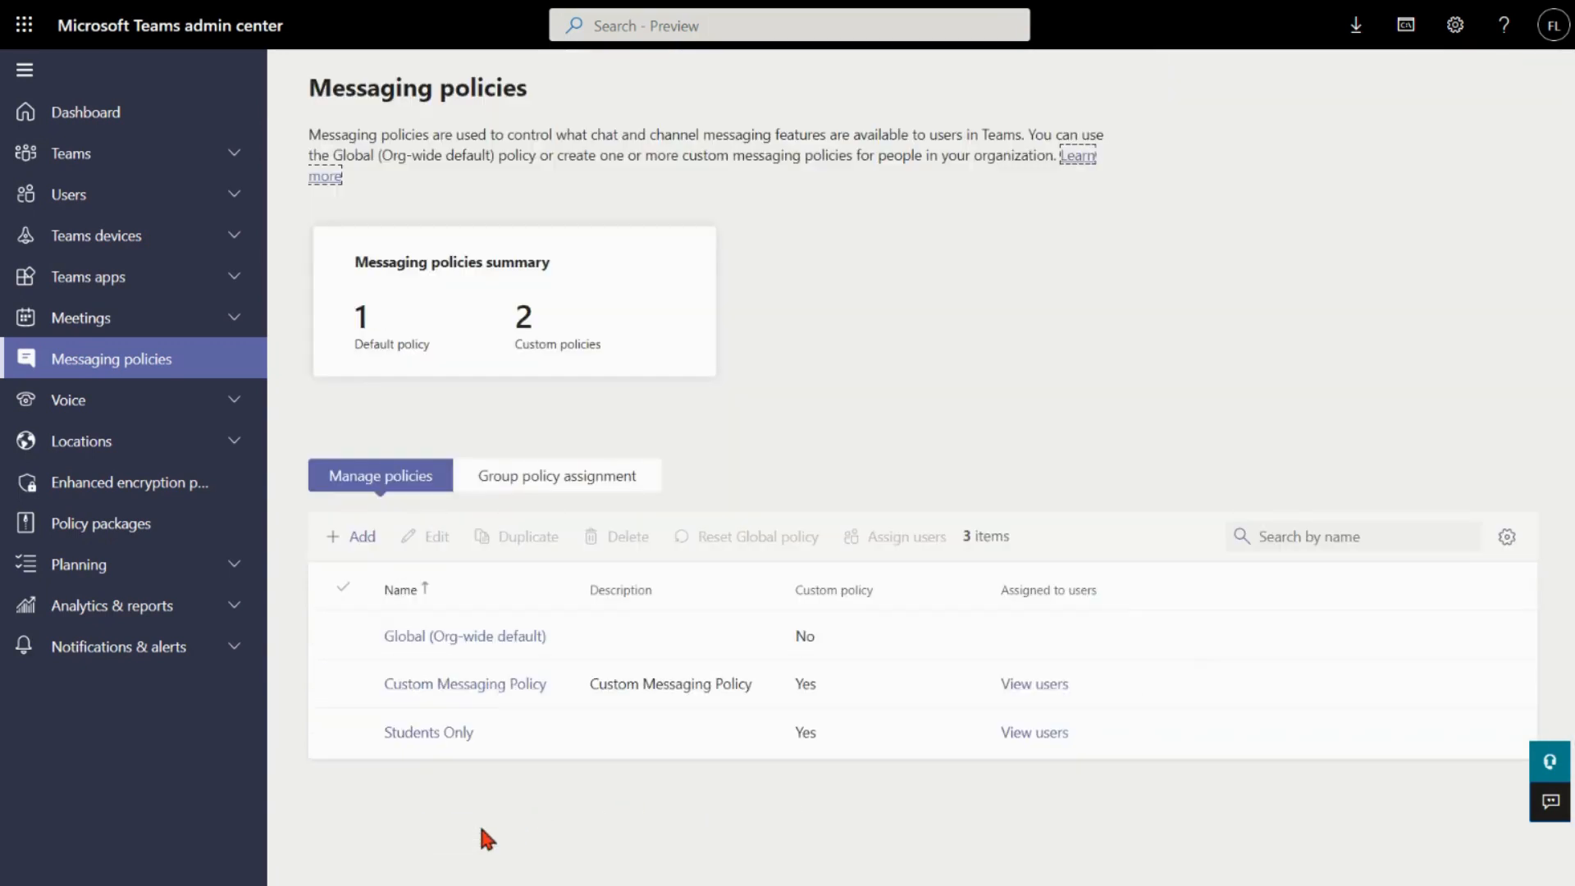
left_click(1041, 692)
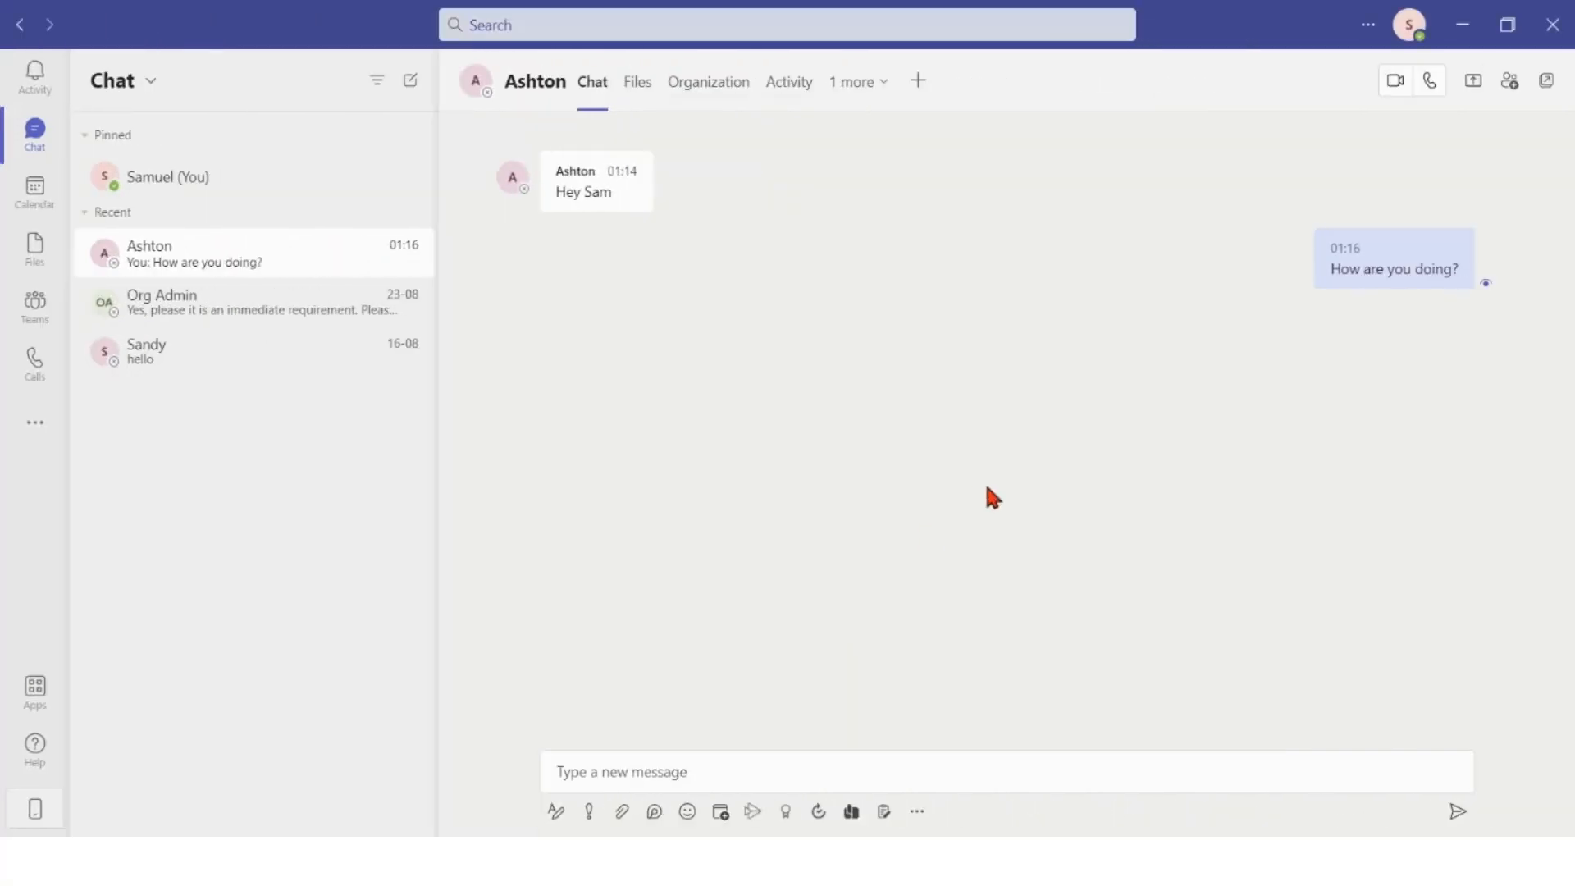
- Check which account is signed in to Teams, then view the actions available for the sent message "How are you doing?"
left_click(1411, 37)
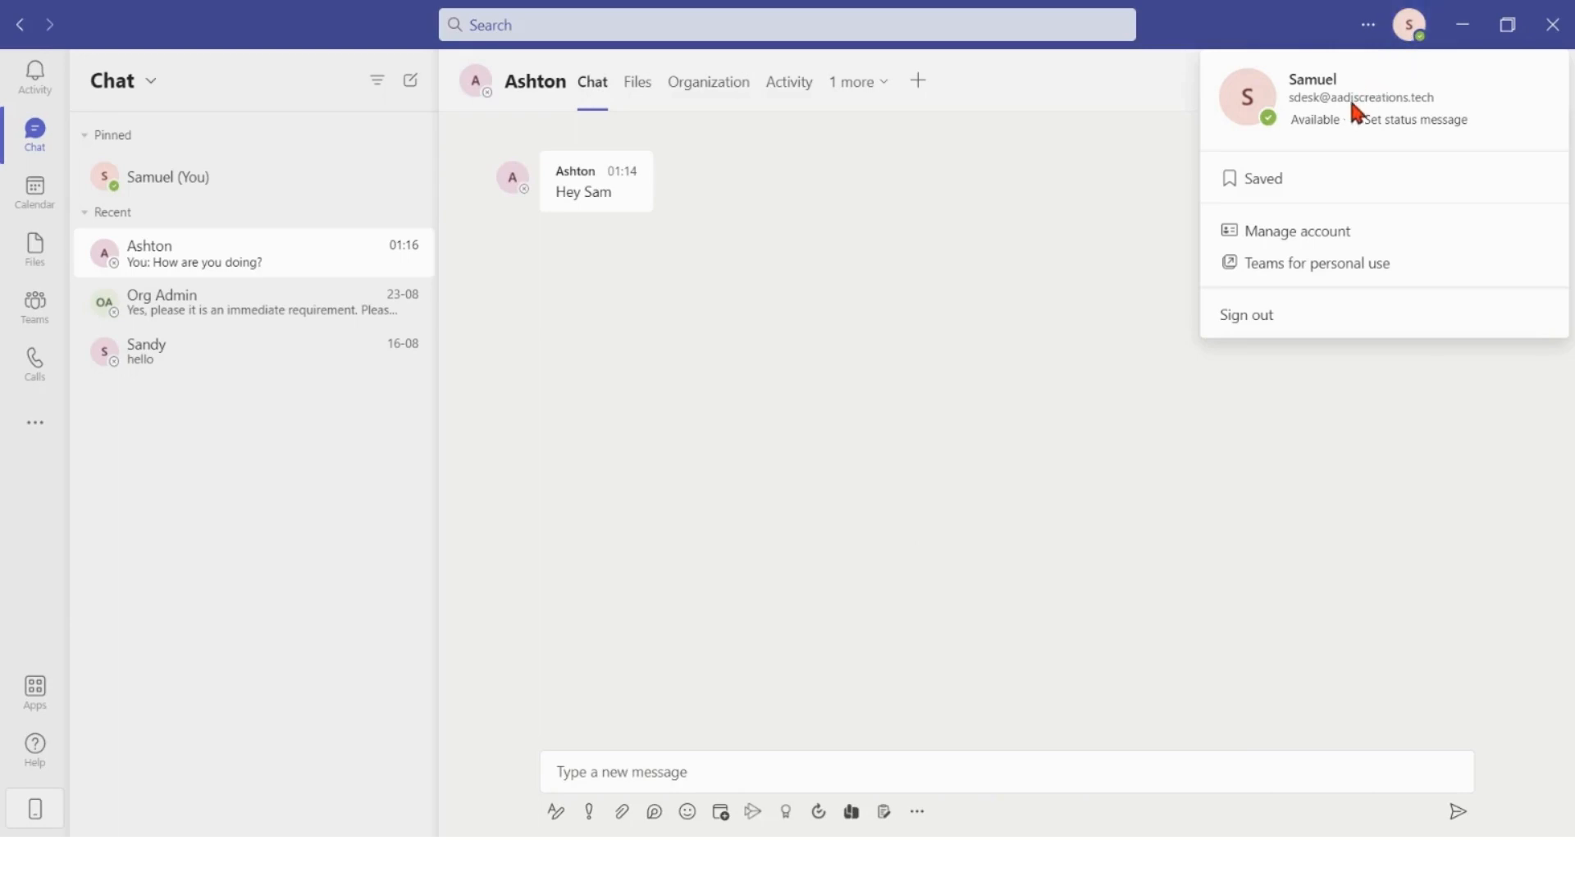
left_click(1048, 439)
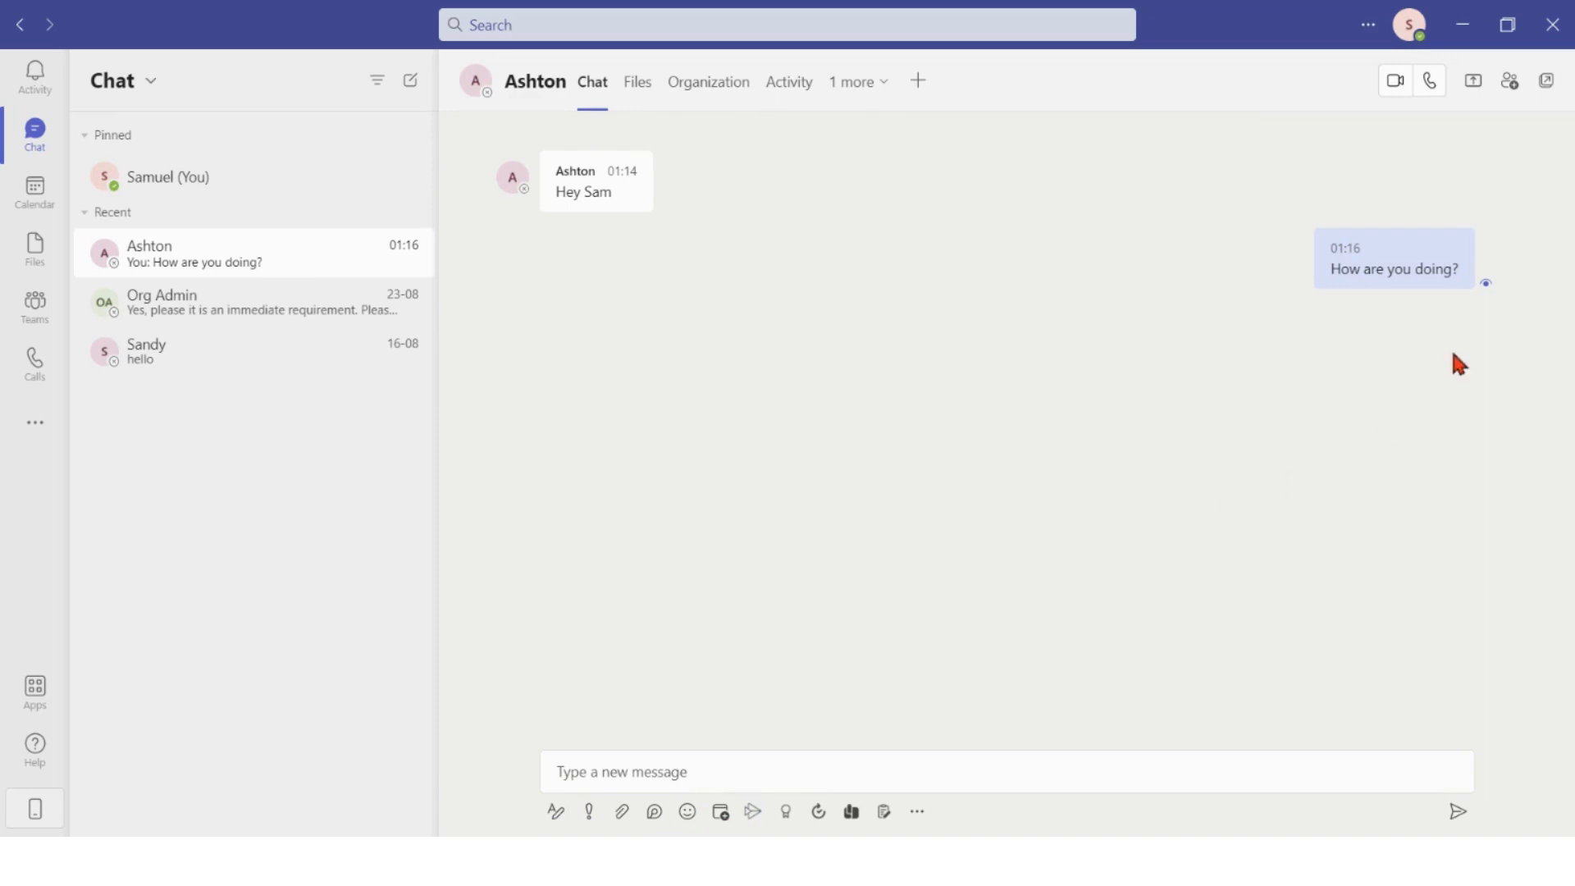
mouse_move(1463, 275)
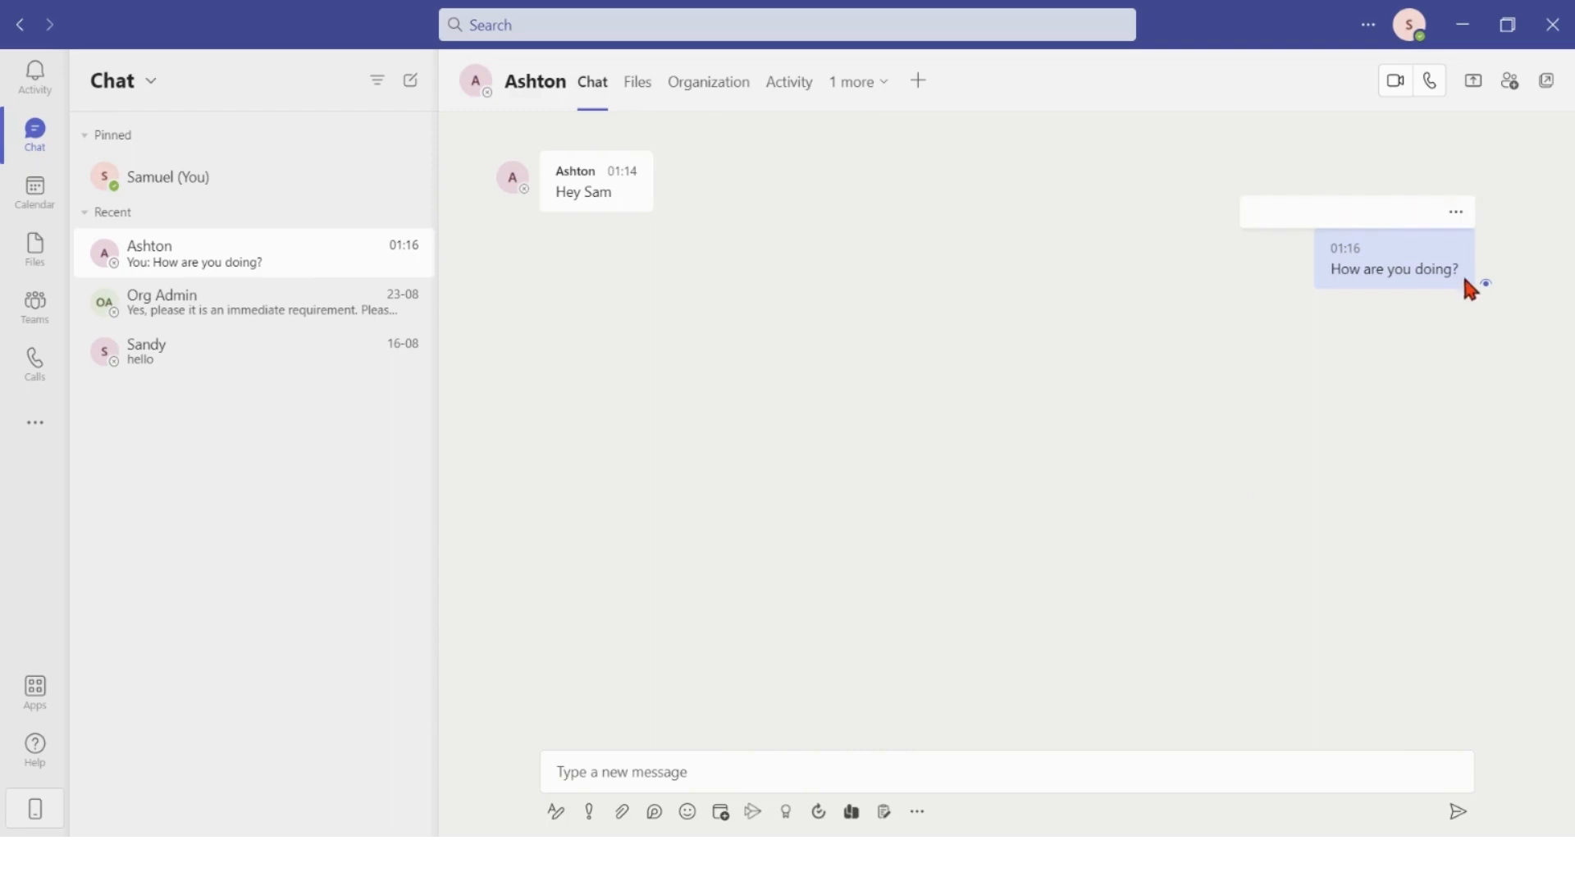
left_click(1457, 213)
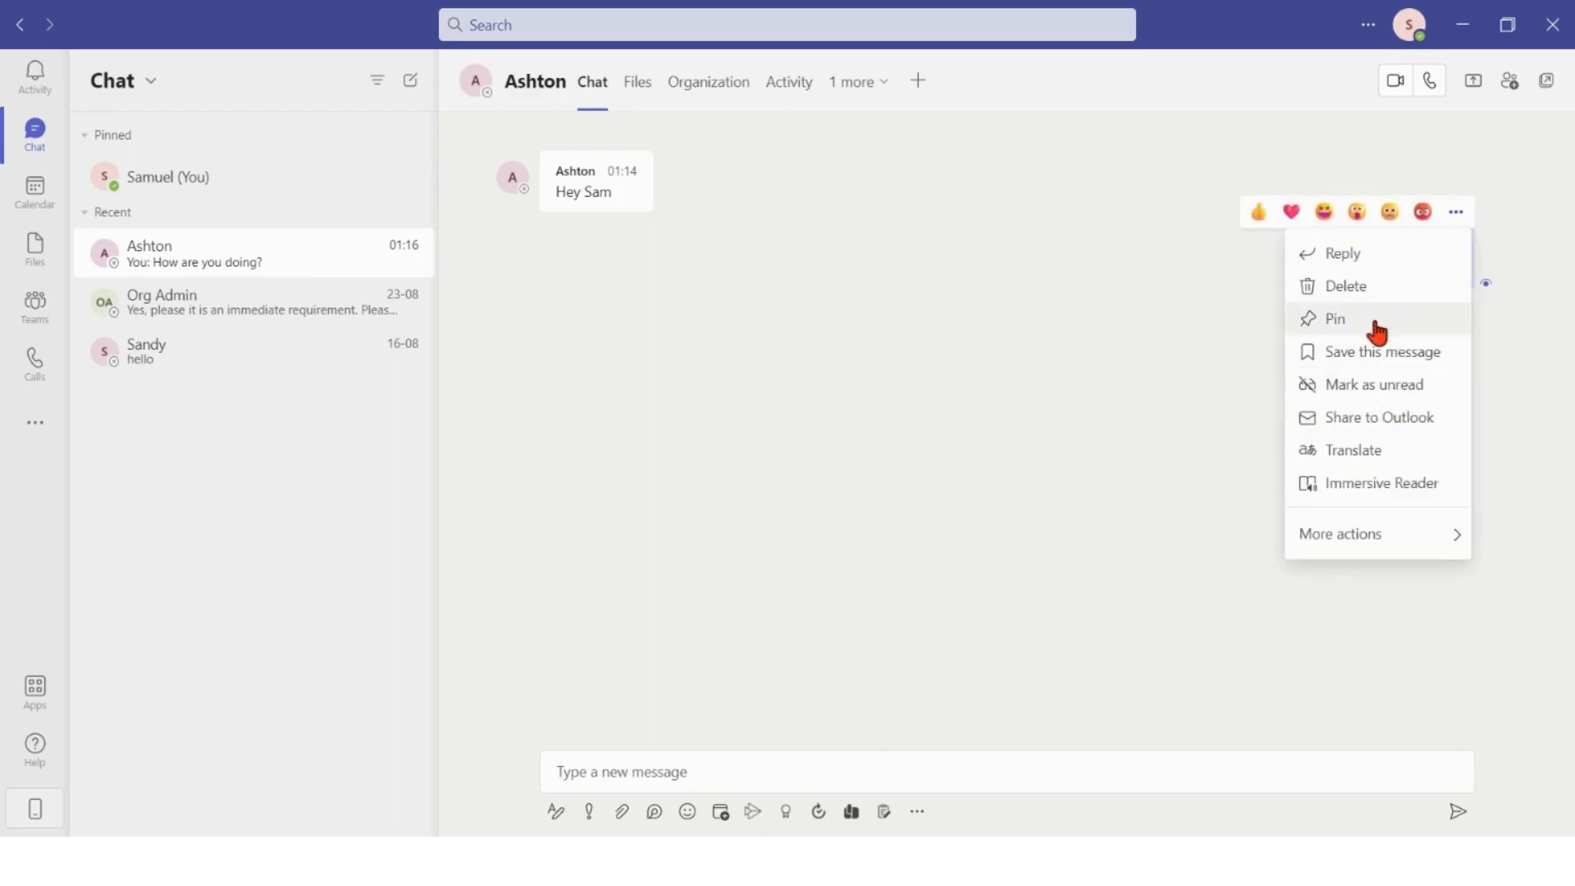
left_click(1253, 425)
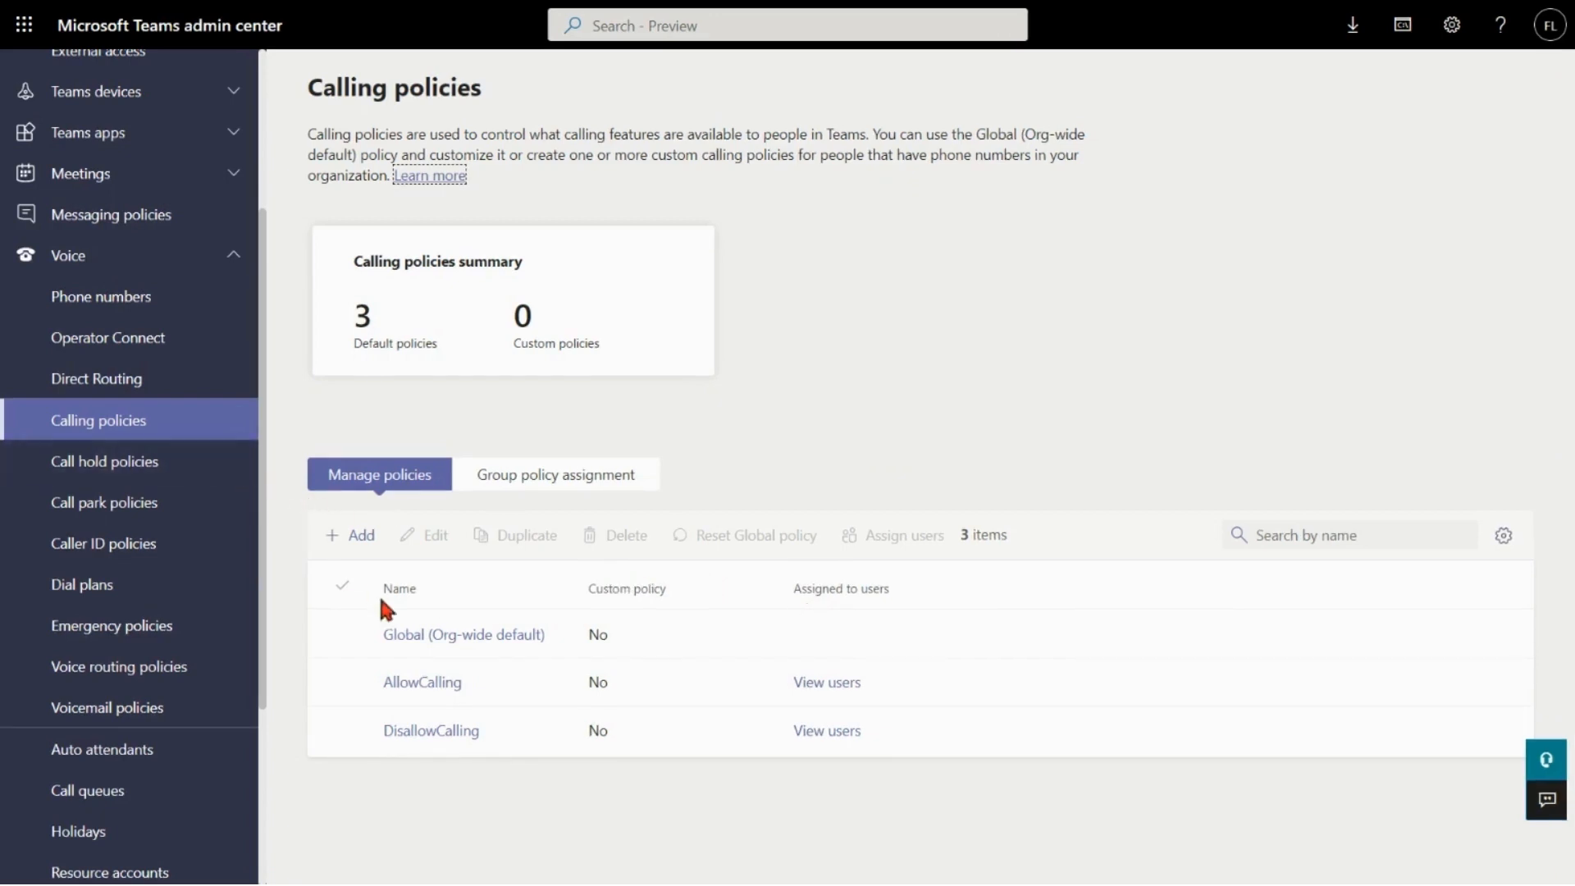
- Open the Global calling policy and examine its external call forwarding setting and the options for voicemail routing of inbound calls
left_click(451, 636)
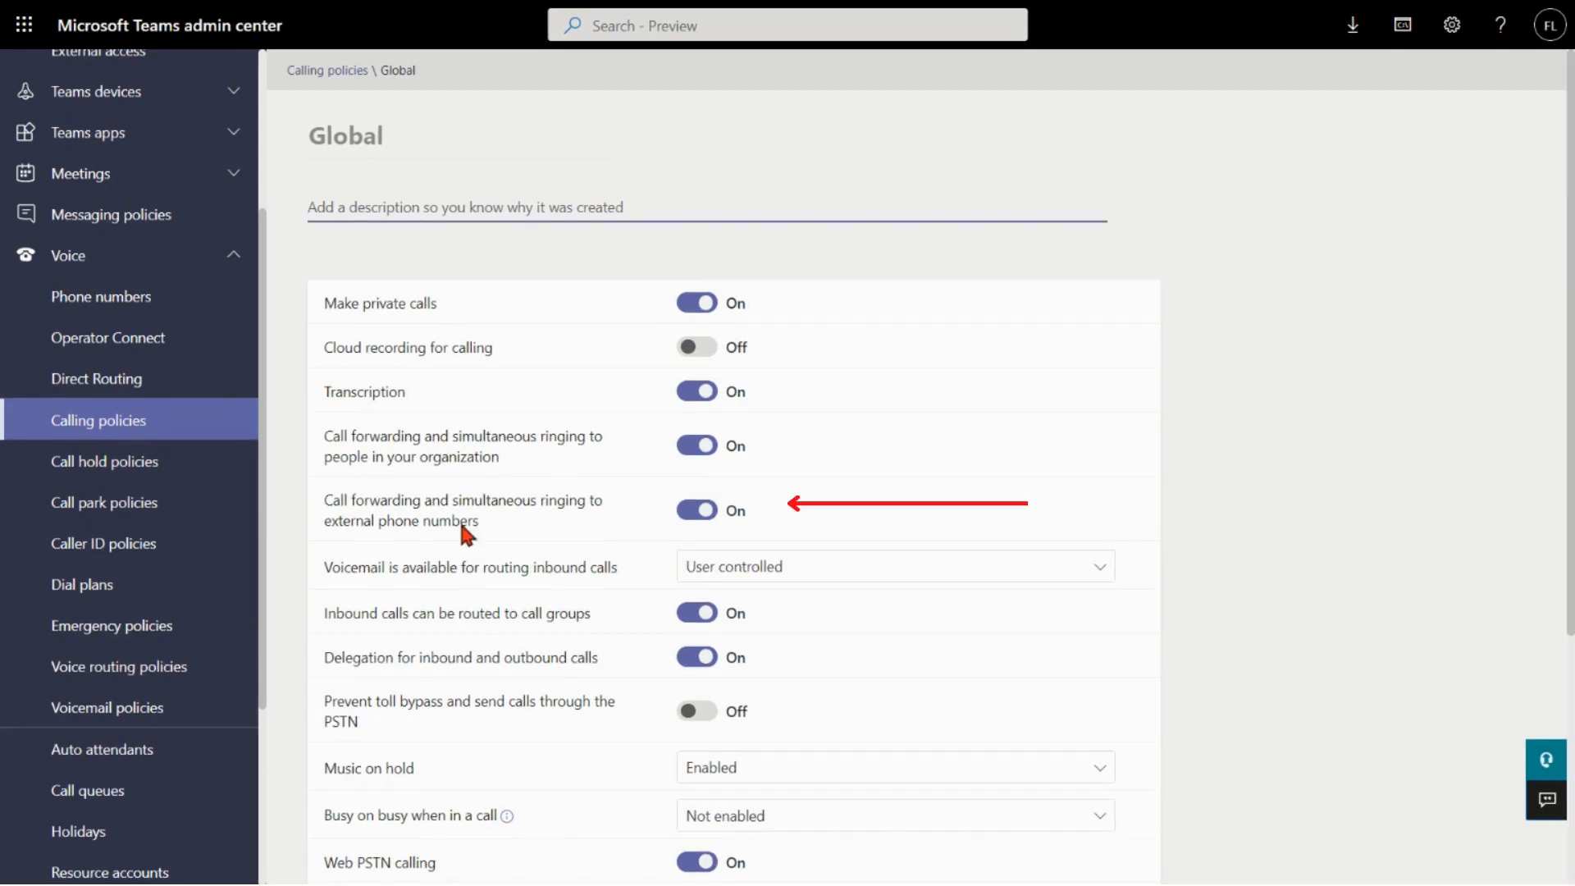
double_click(453, 521)
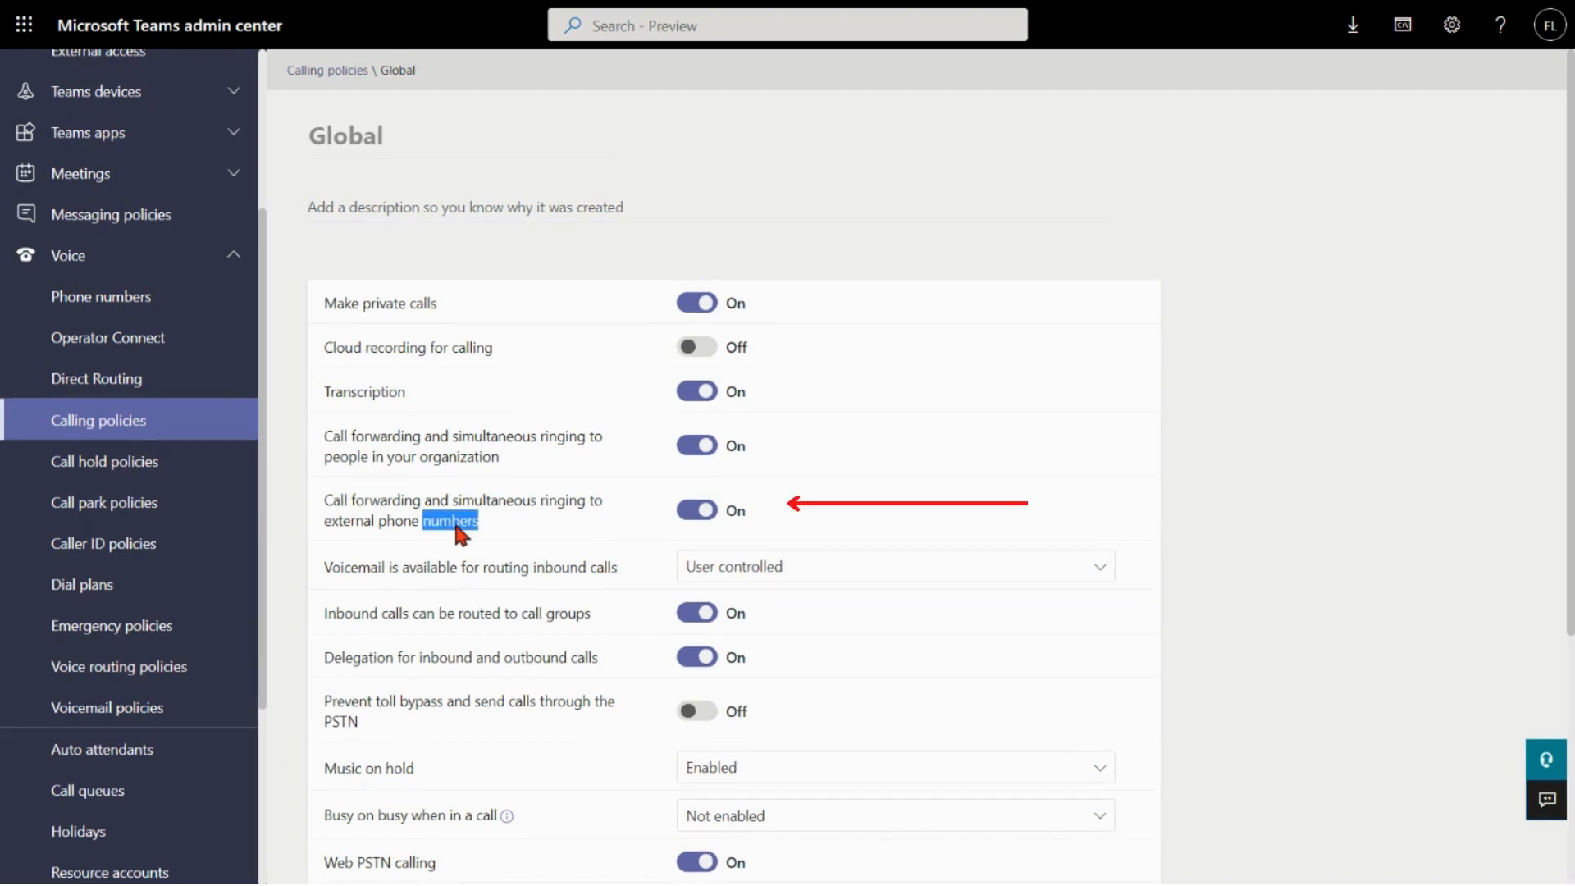
left_click(489, 525)
left_click(1059, 573)
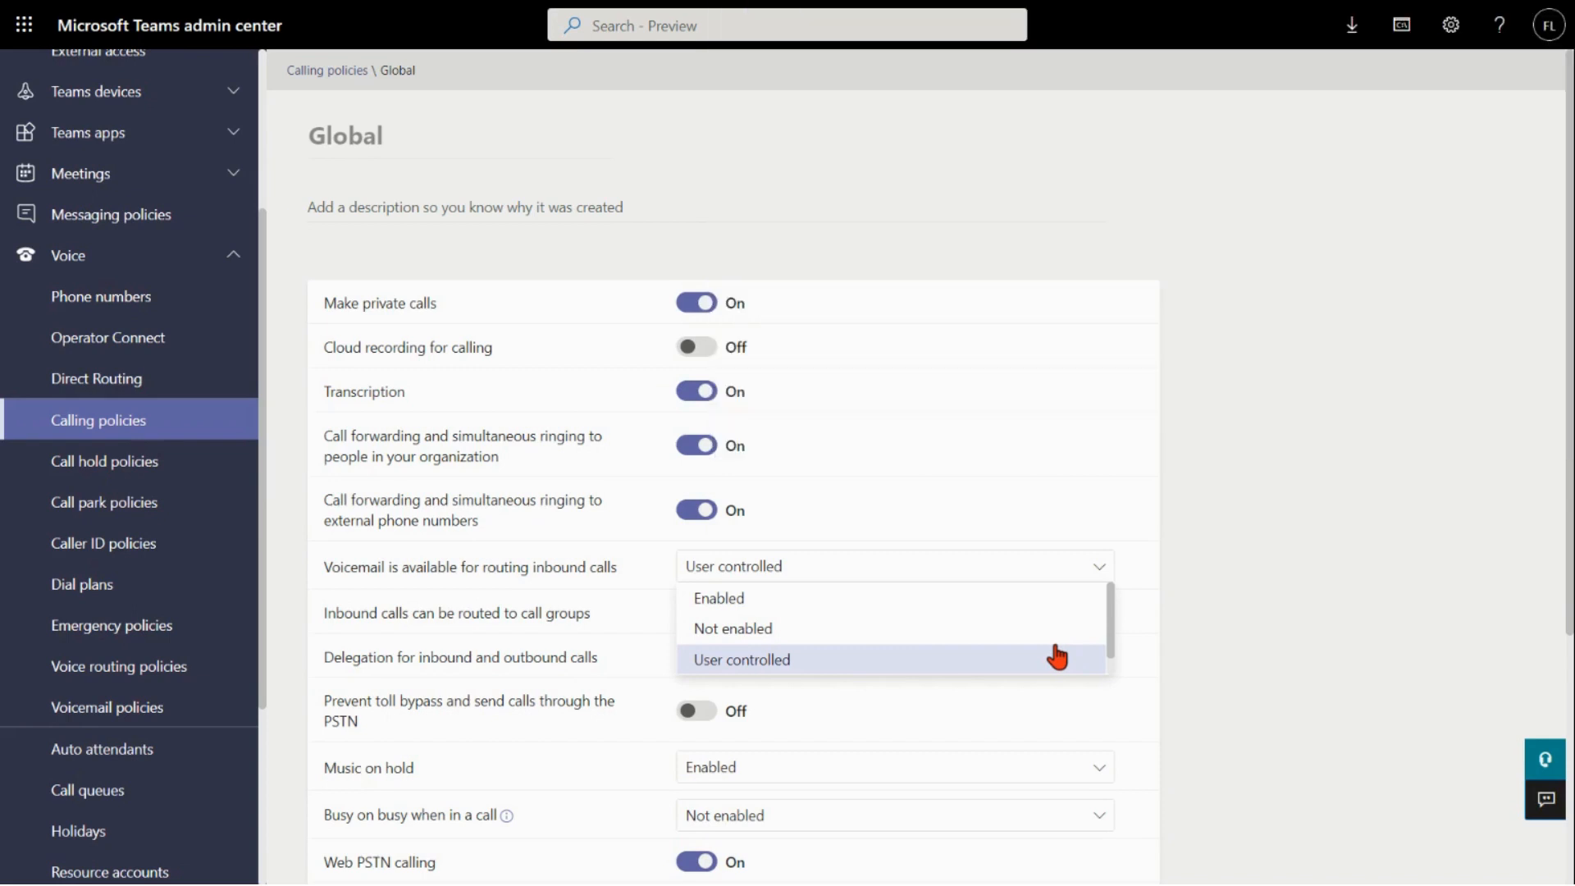
left_click(1238, 642)
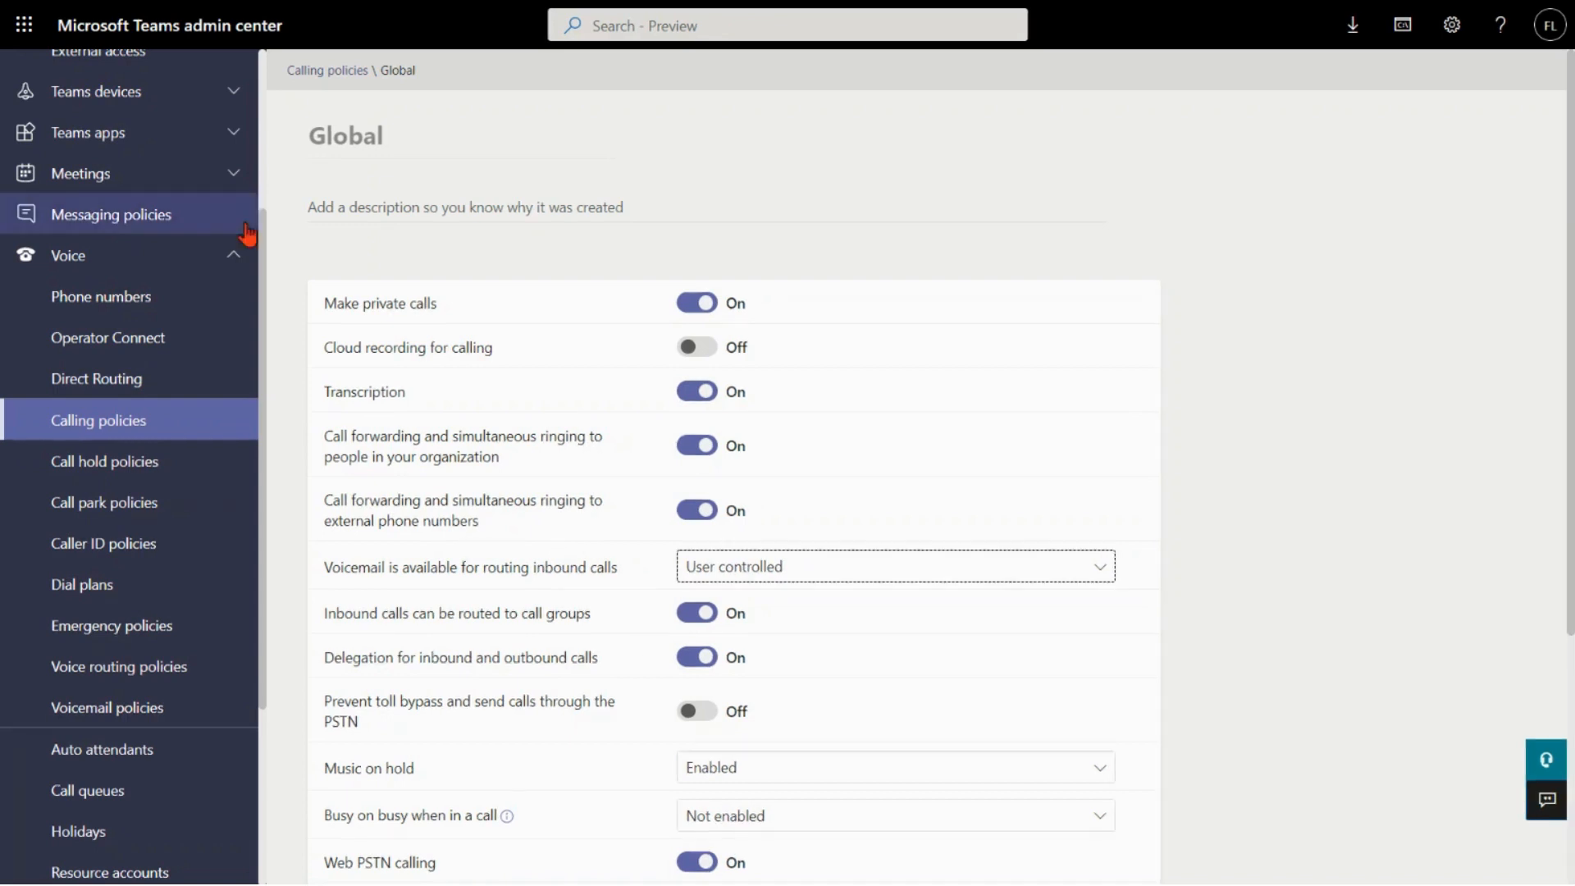
- Open the second listed user under Manage users and view the call answering rules in that user's Voice settings
scroll(259, 138, "up", 3)
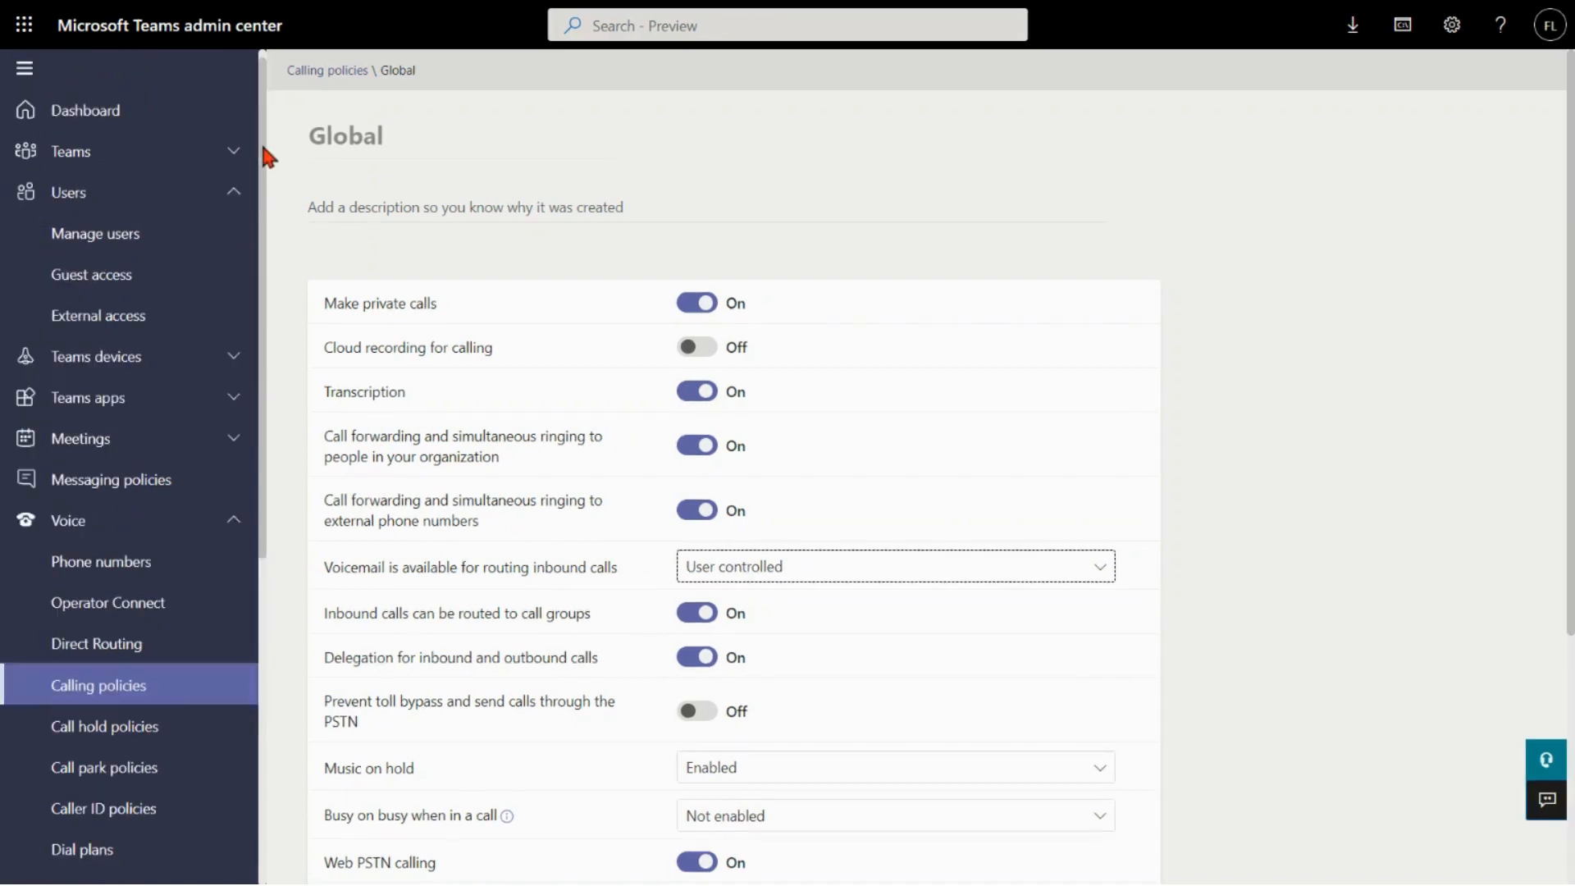
left_click(116, 238)
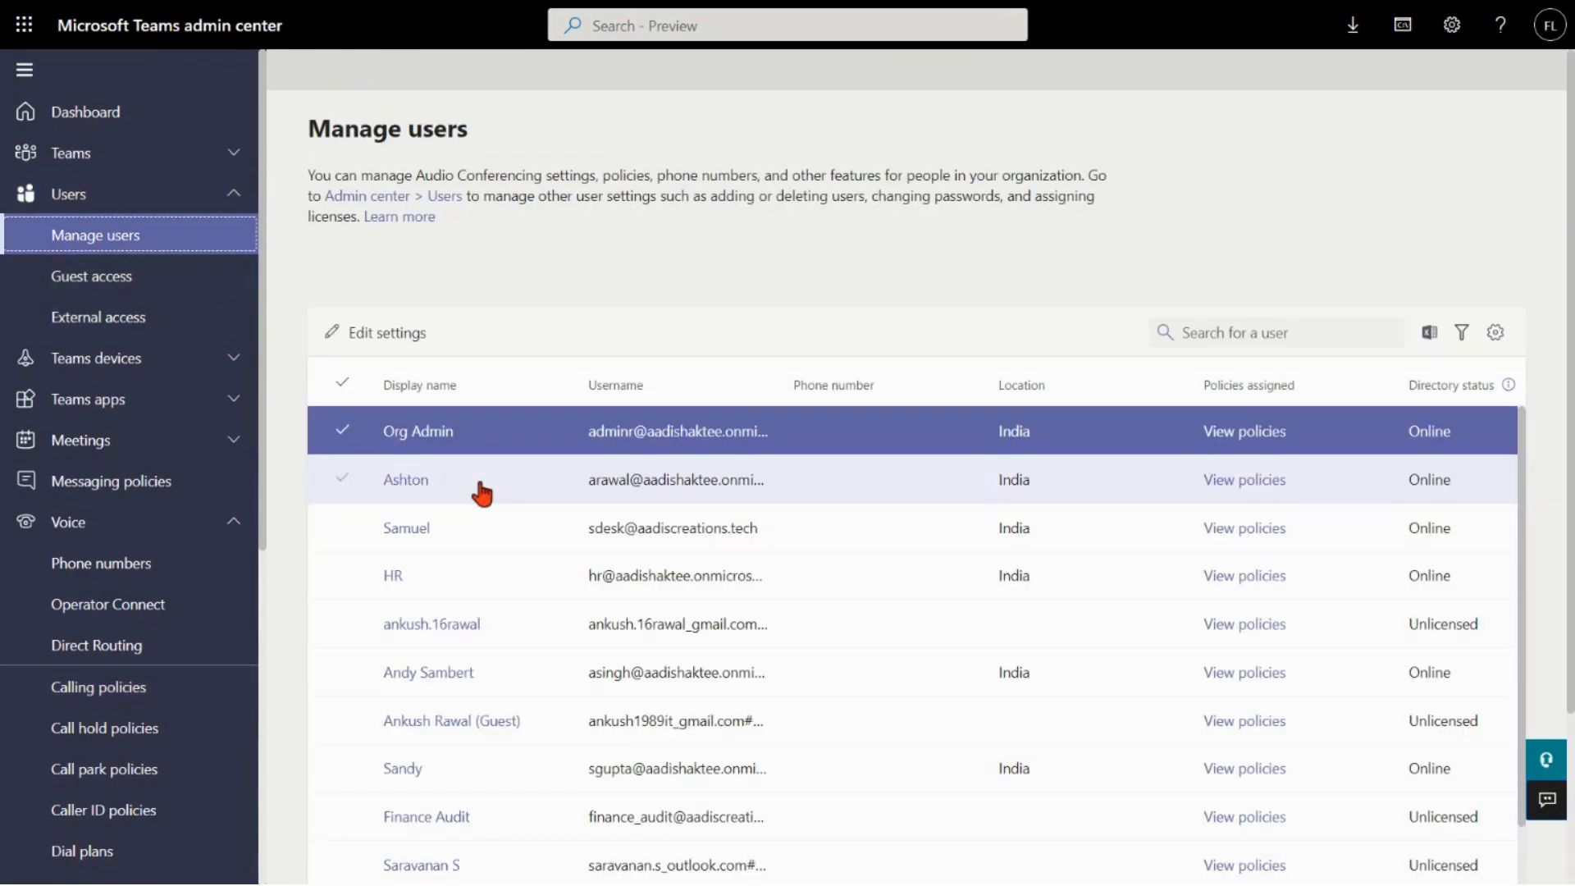
left_click(418, 486)
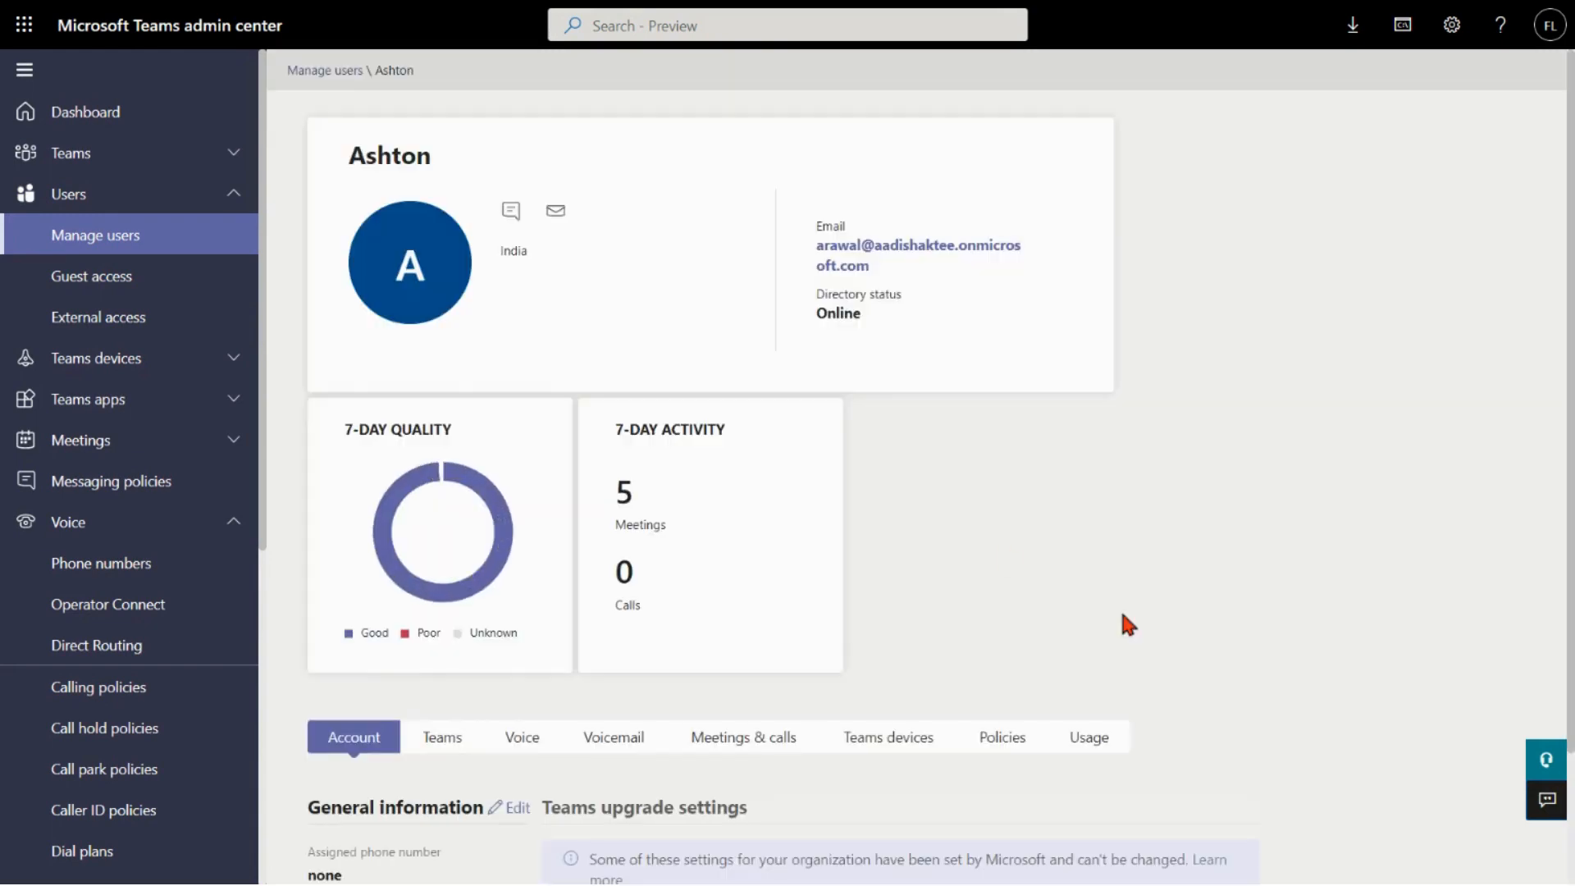
scroll(1571, 792, "down", 2)
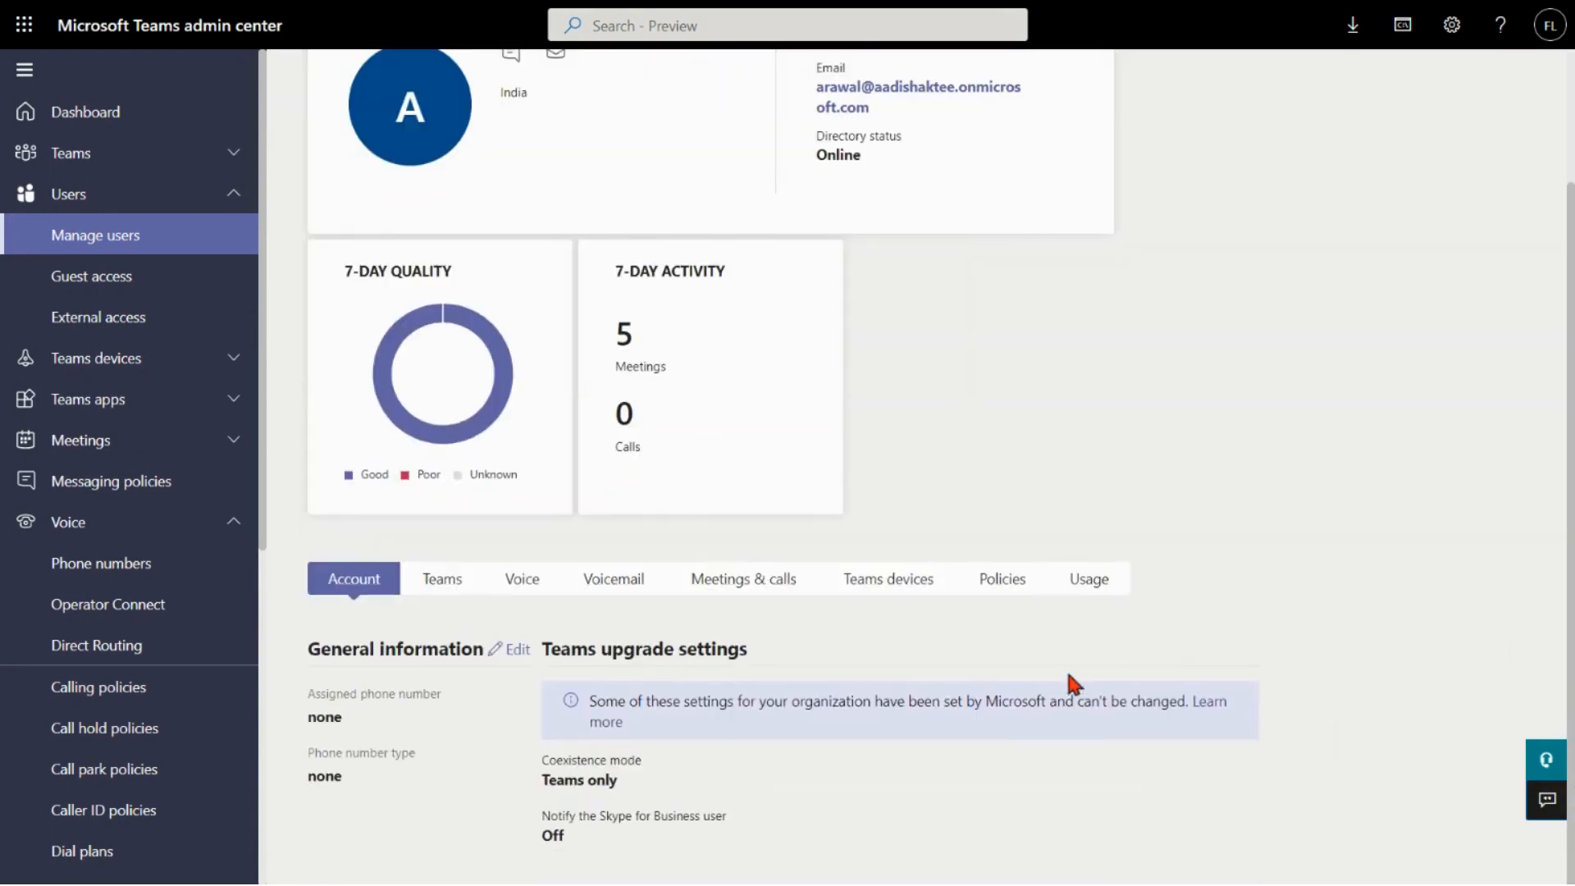
left_click(529, 581)
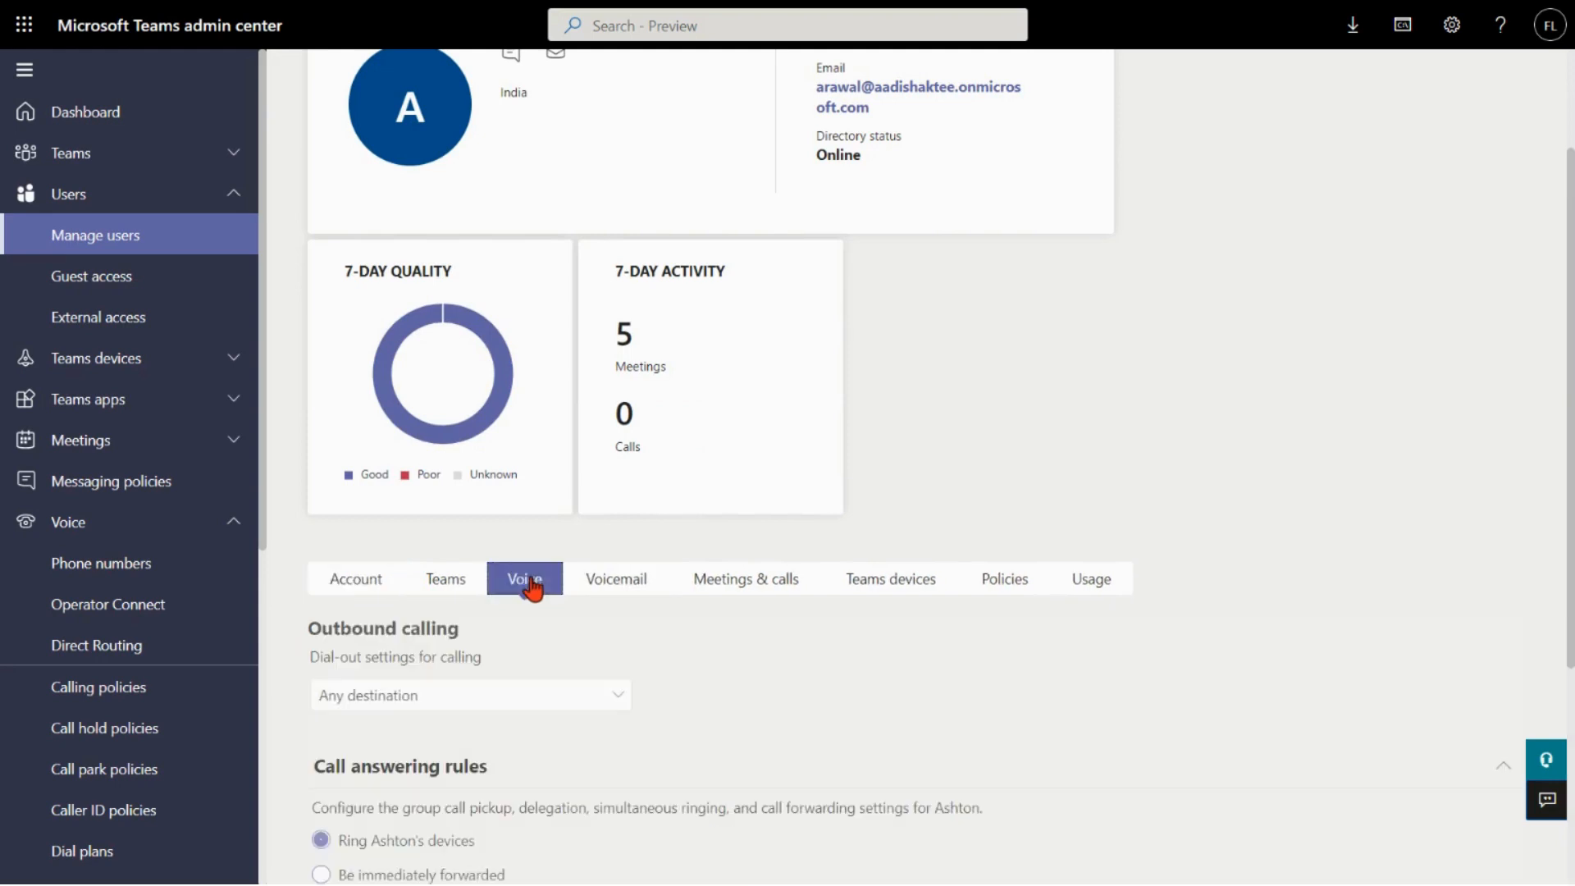
scroll(1571, 799, "down", 4)
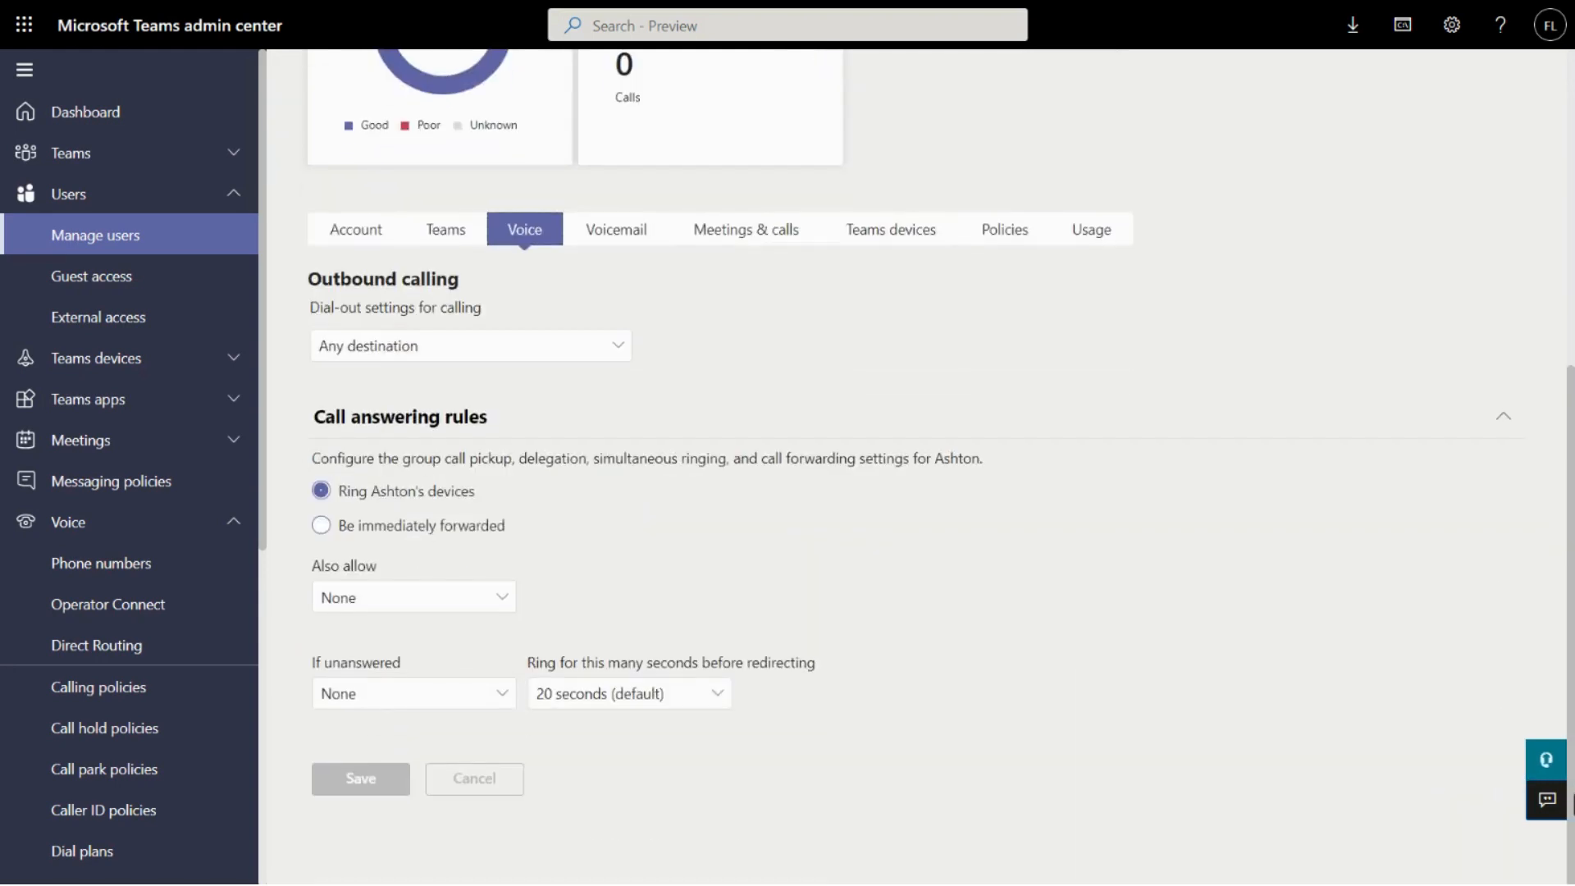
- Set the user's calls to be immediately forwarded with the type Group call pickup, and open the management of the call group
left_click(431, 542)
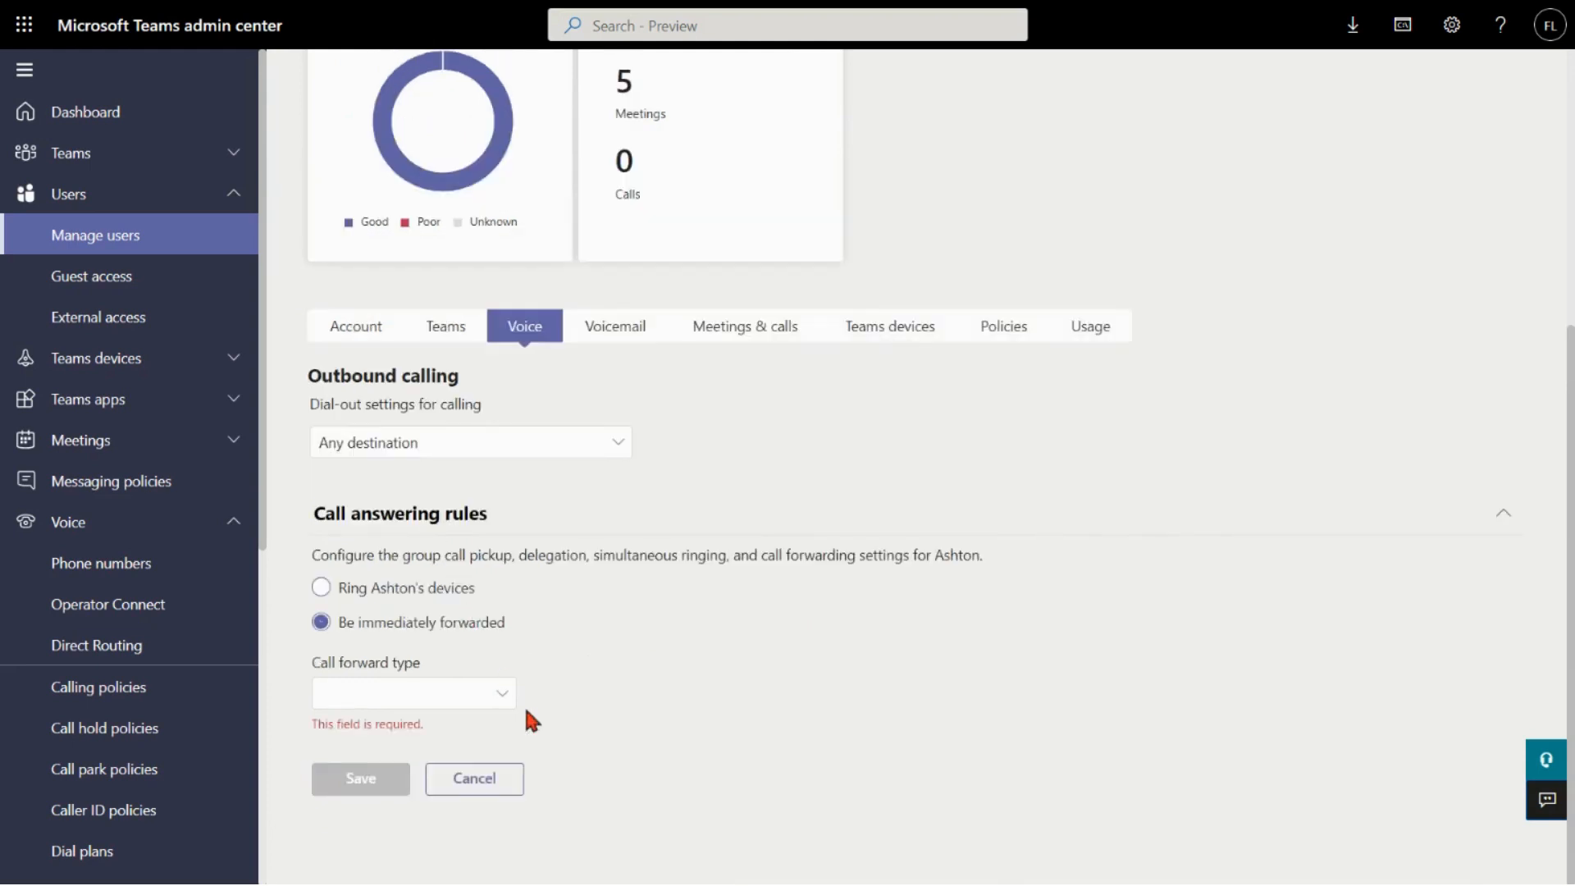
left_click(506, 695)
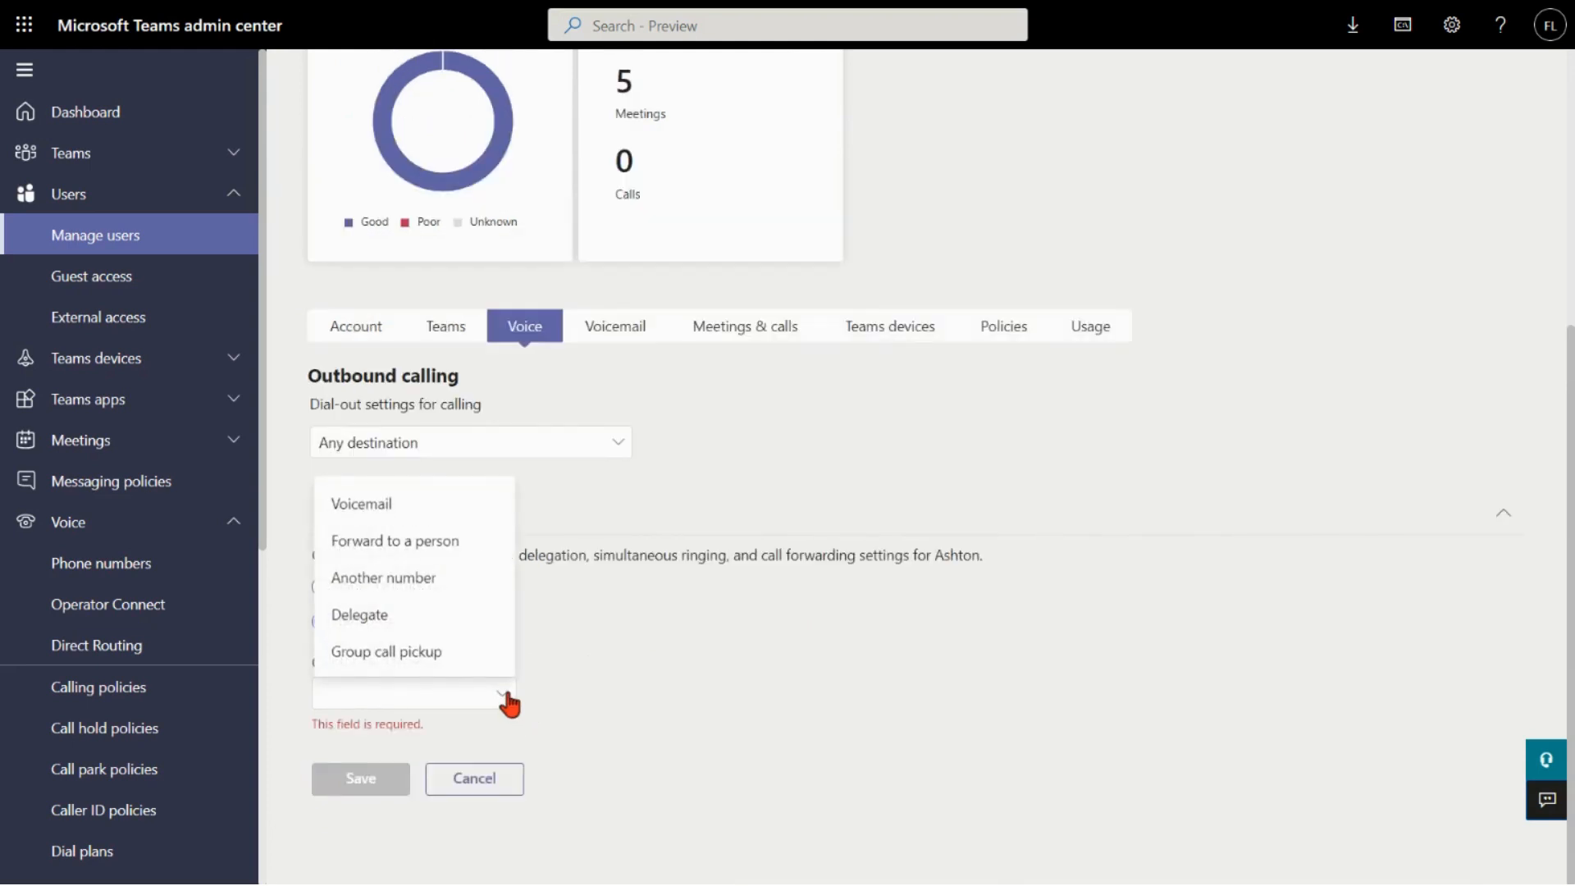
left_click(437, 656)
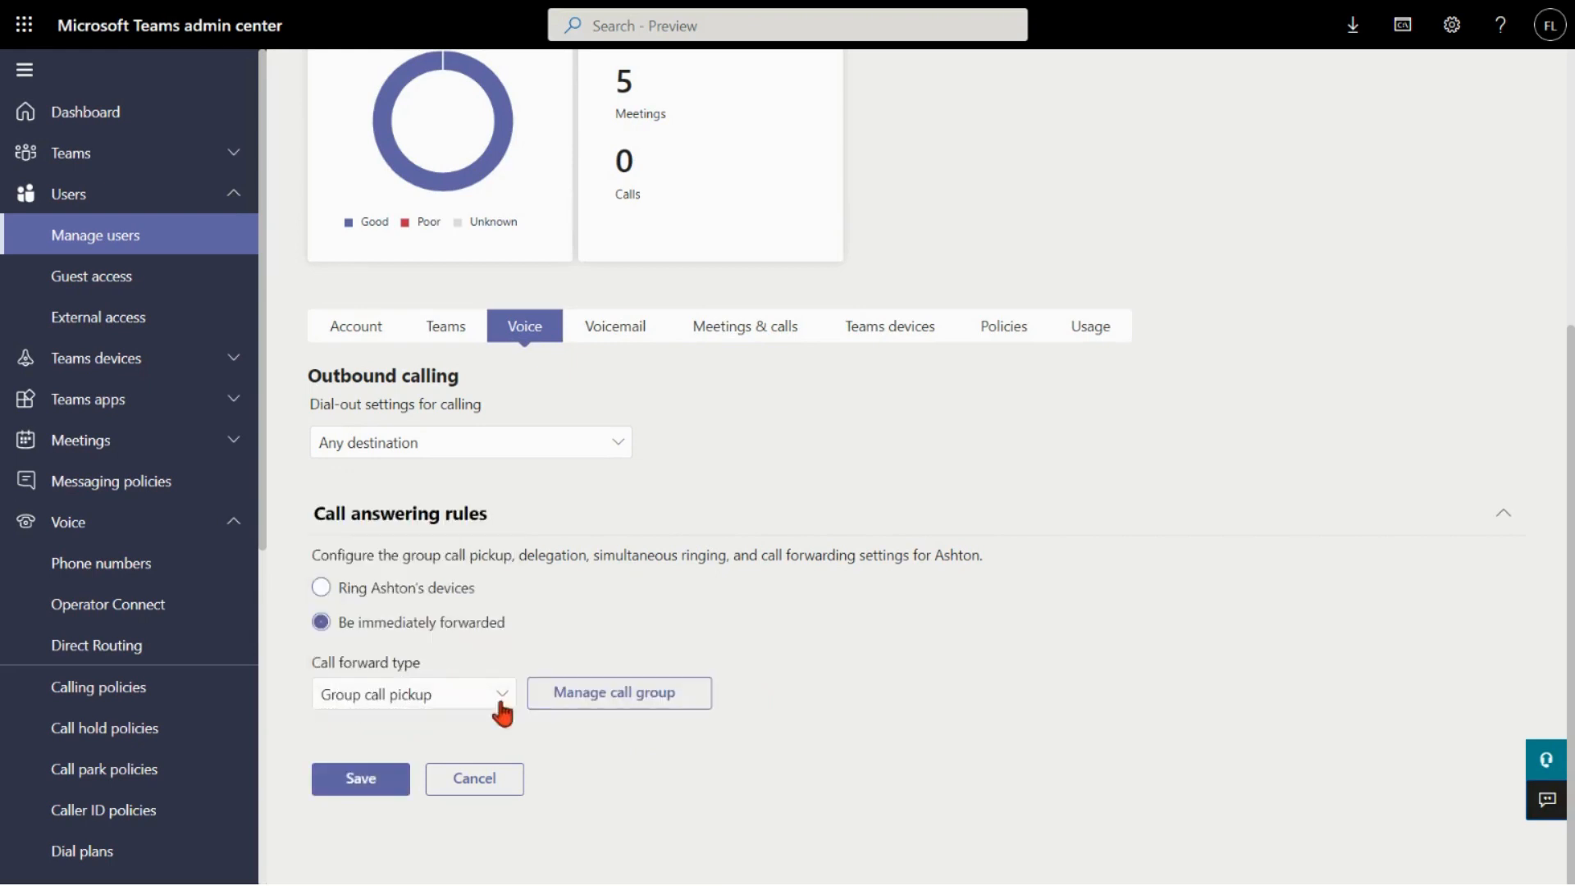
left_click(598, 697)
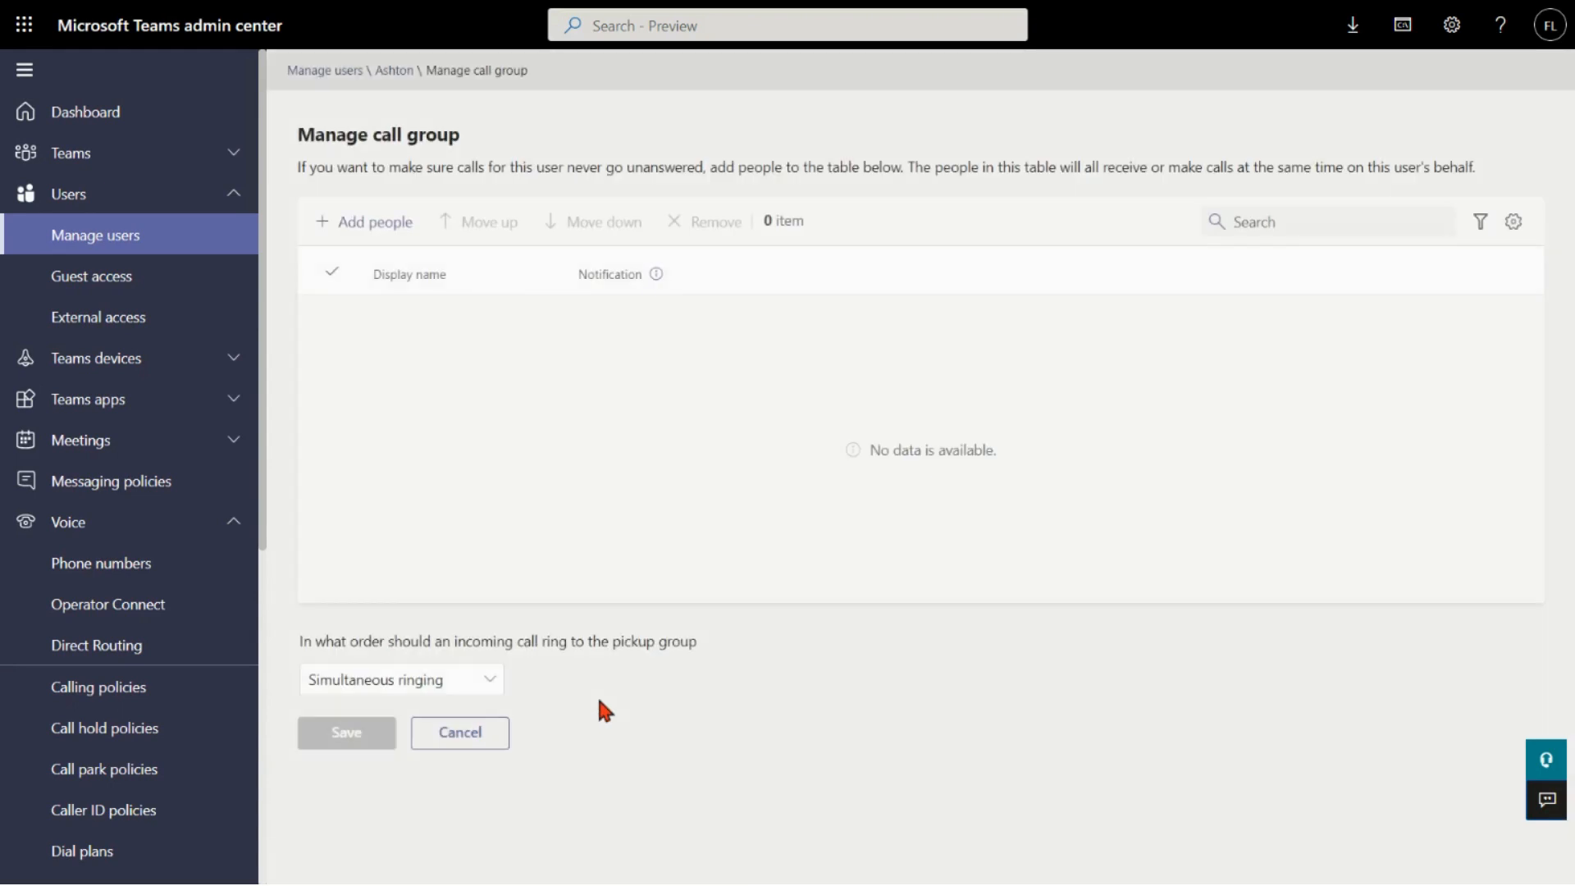
- Search for two people by name and add them both to the user's call pickup group
left_click(387, 234)
type("sams")
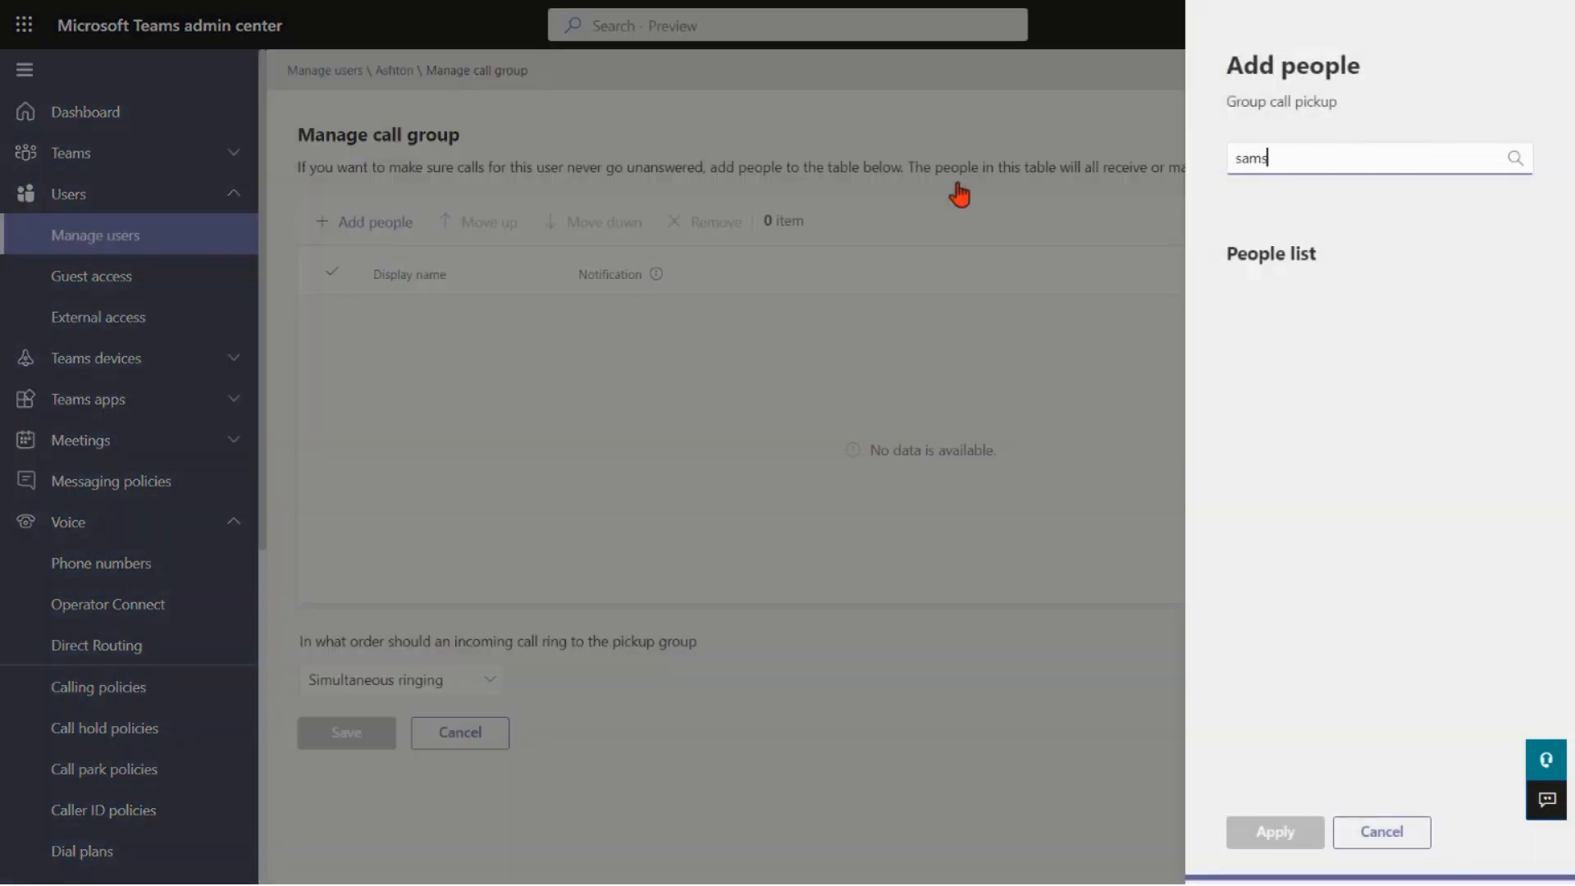
key("BackSpace")
type("u")
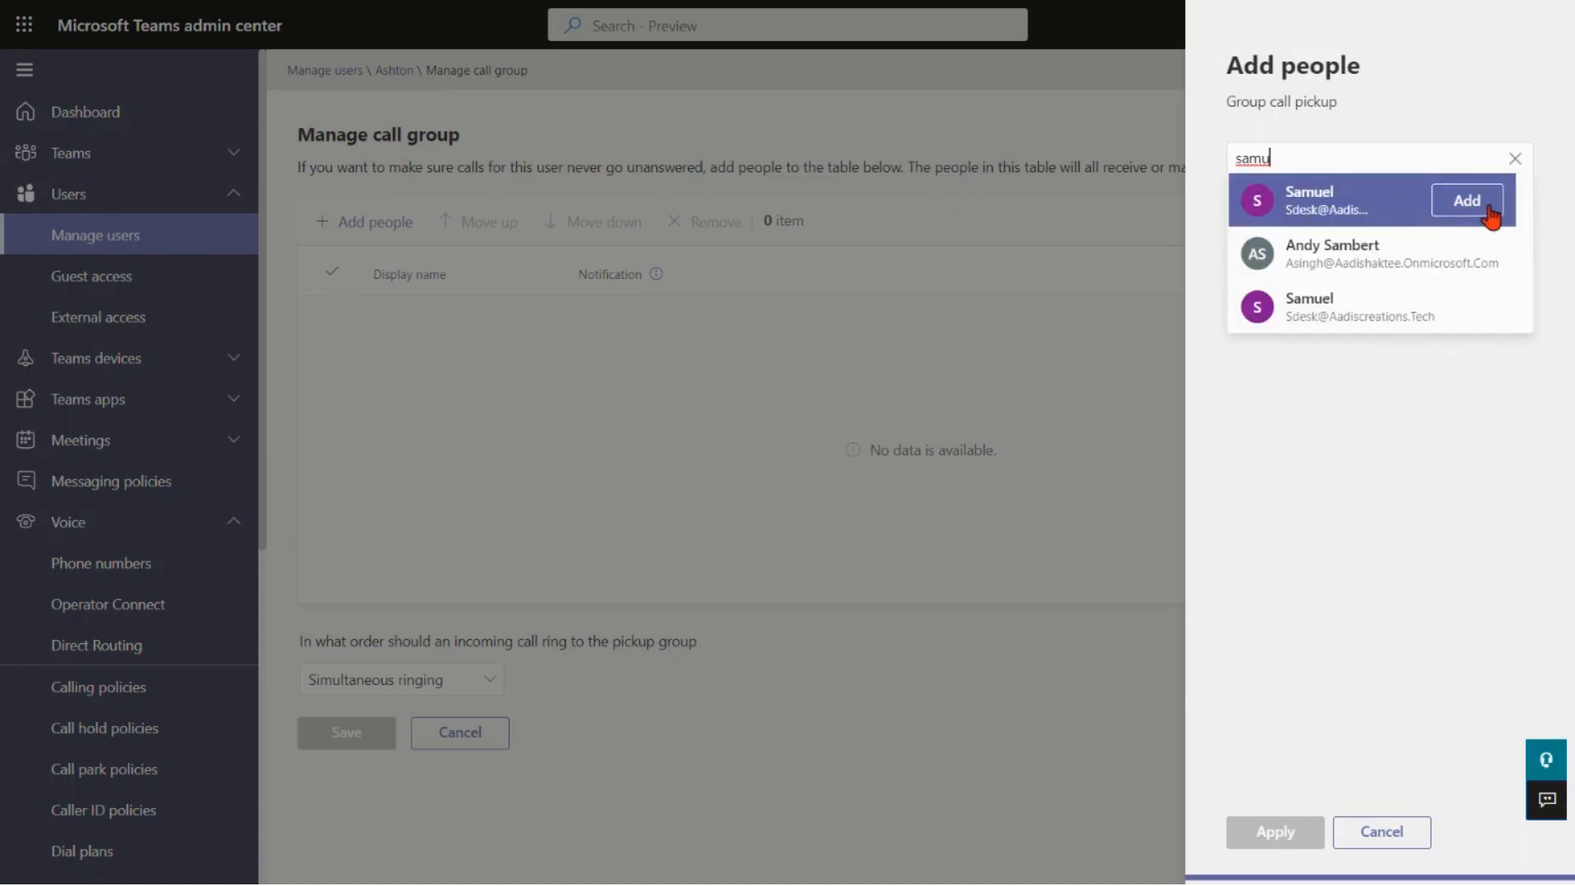
left_click(1489, 215)
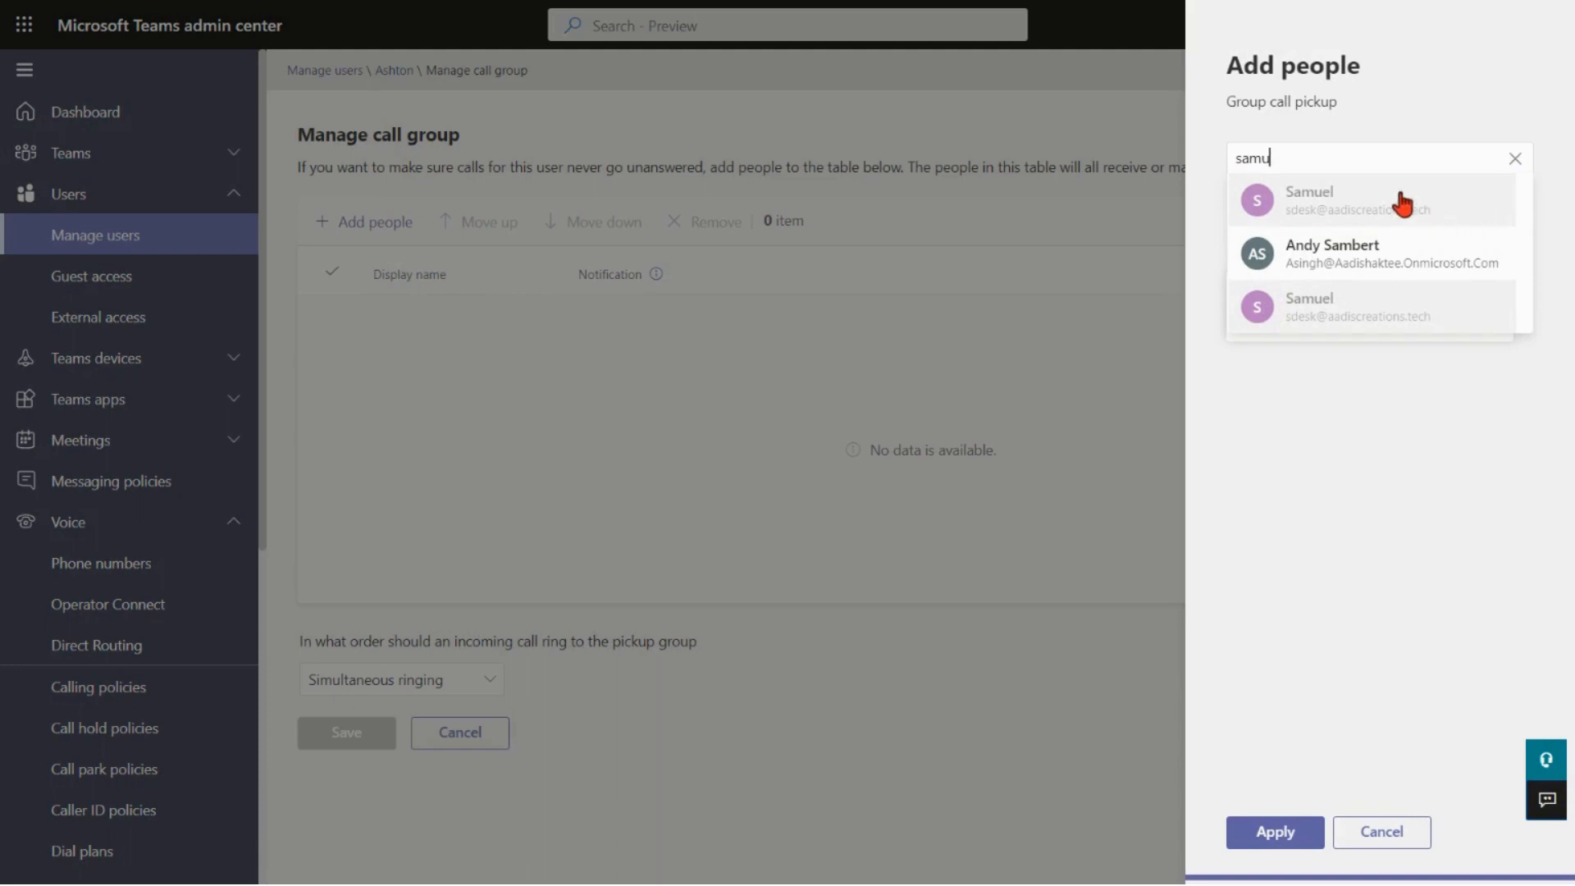
key("BackSpace")
key("BackSpace")
type("ndy")
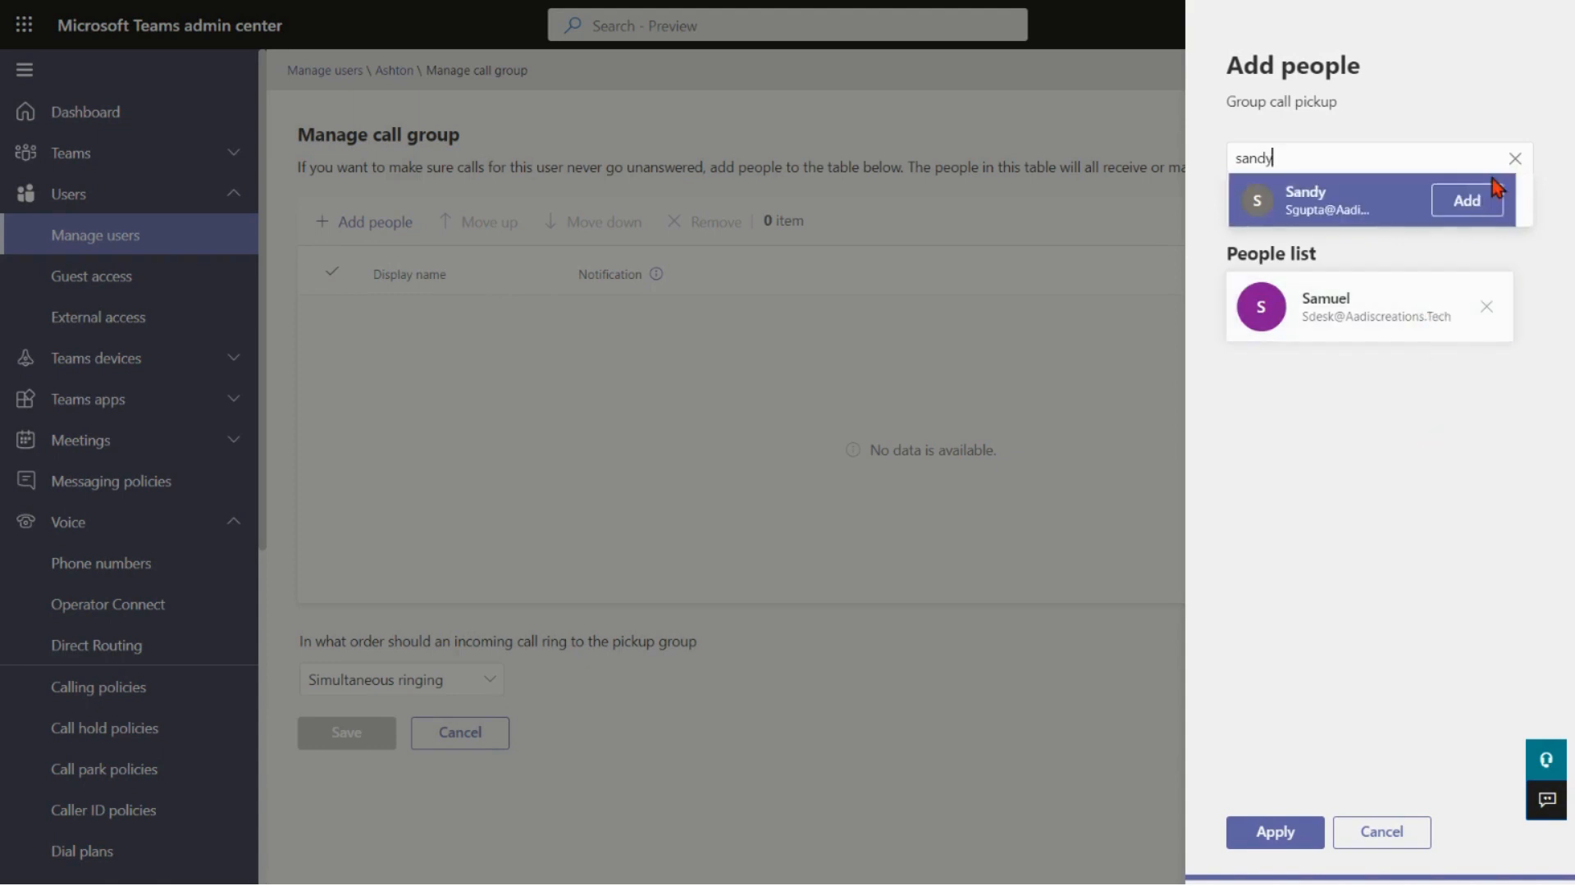
left_click(1473, 202)
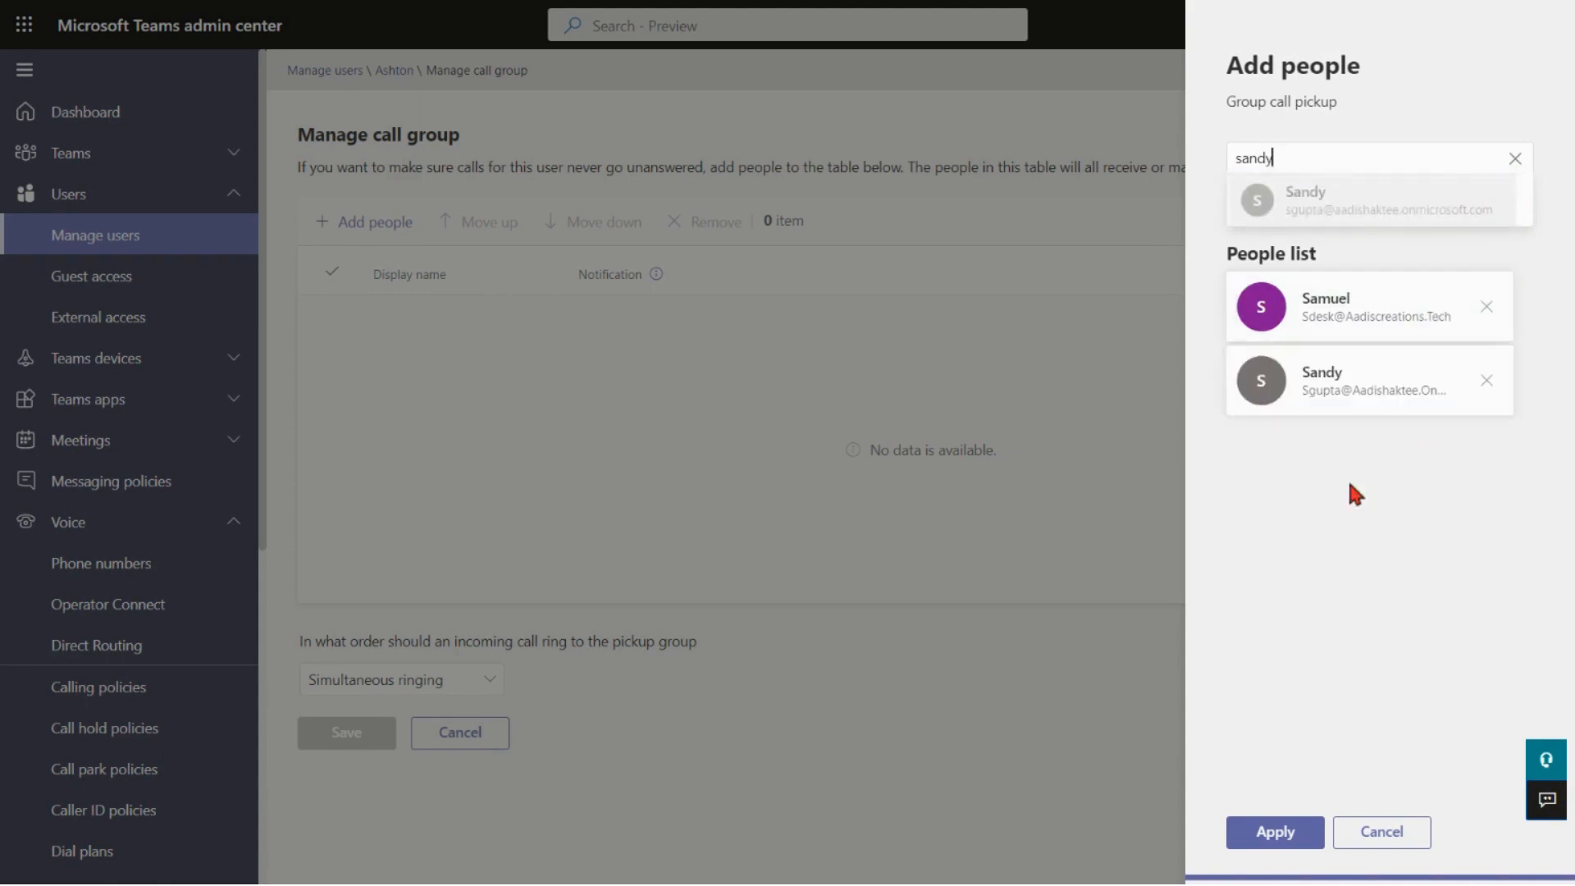
left_click(1274, 830)
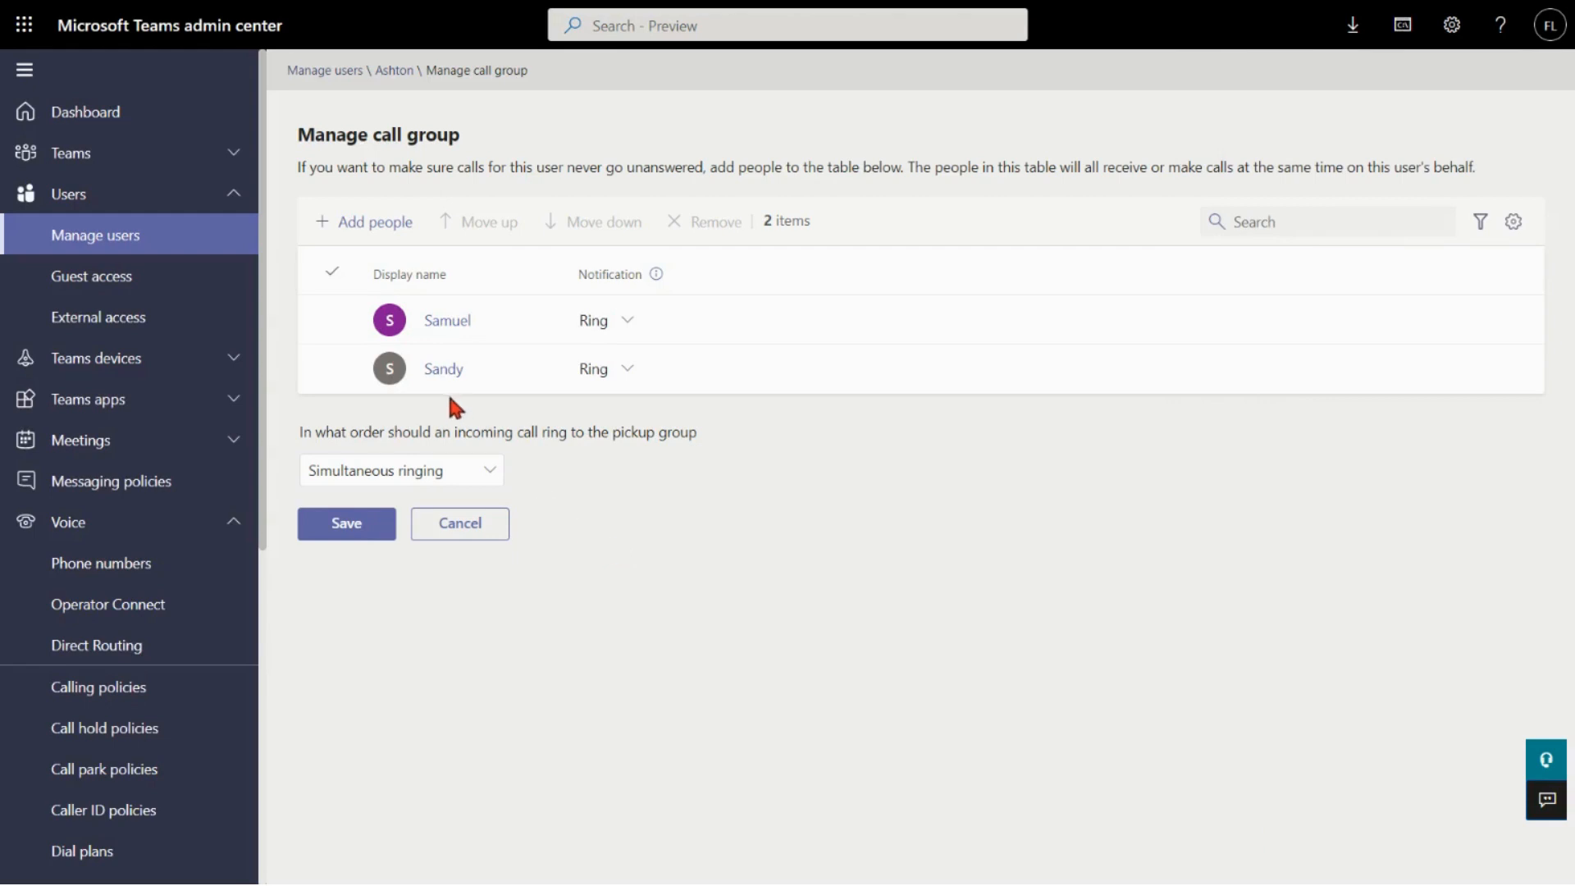
- Set the pickup group's ringing order to "In order of table rows", then cancel the call group changes
left_click(489, 470)
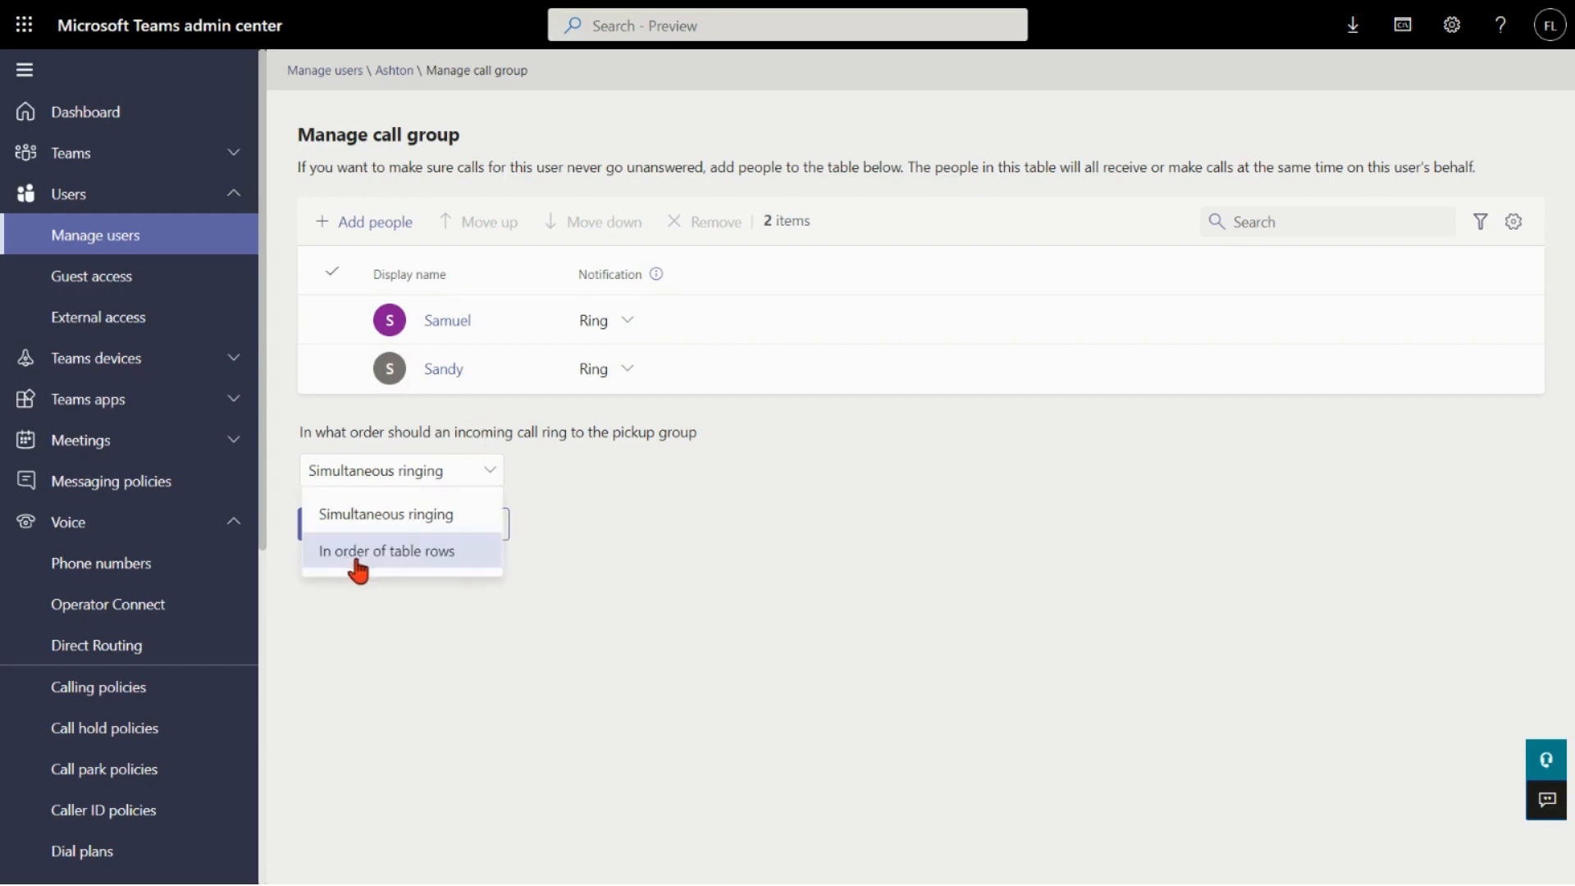
left_click(359, 557)
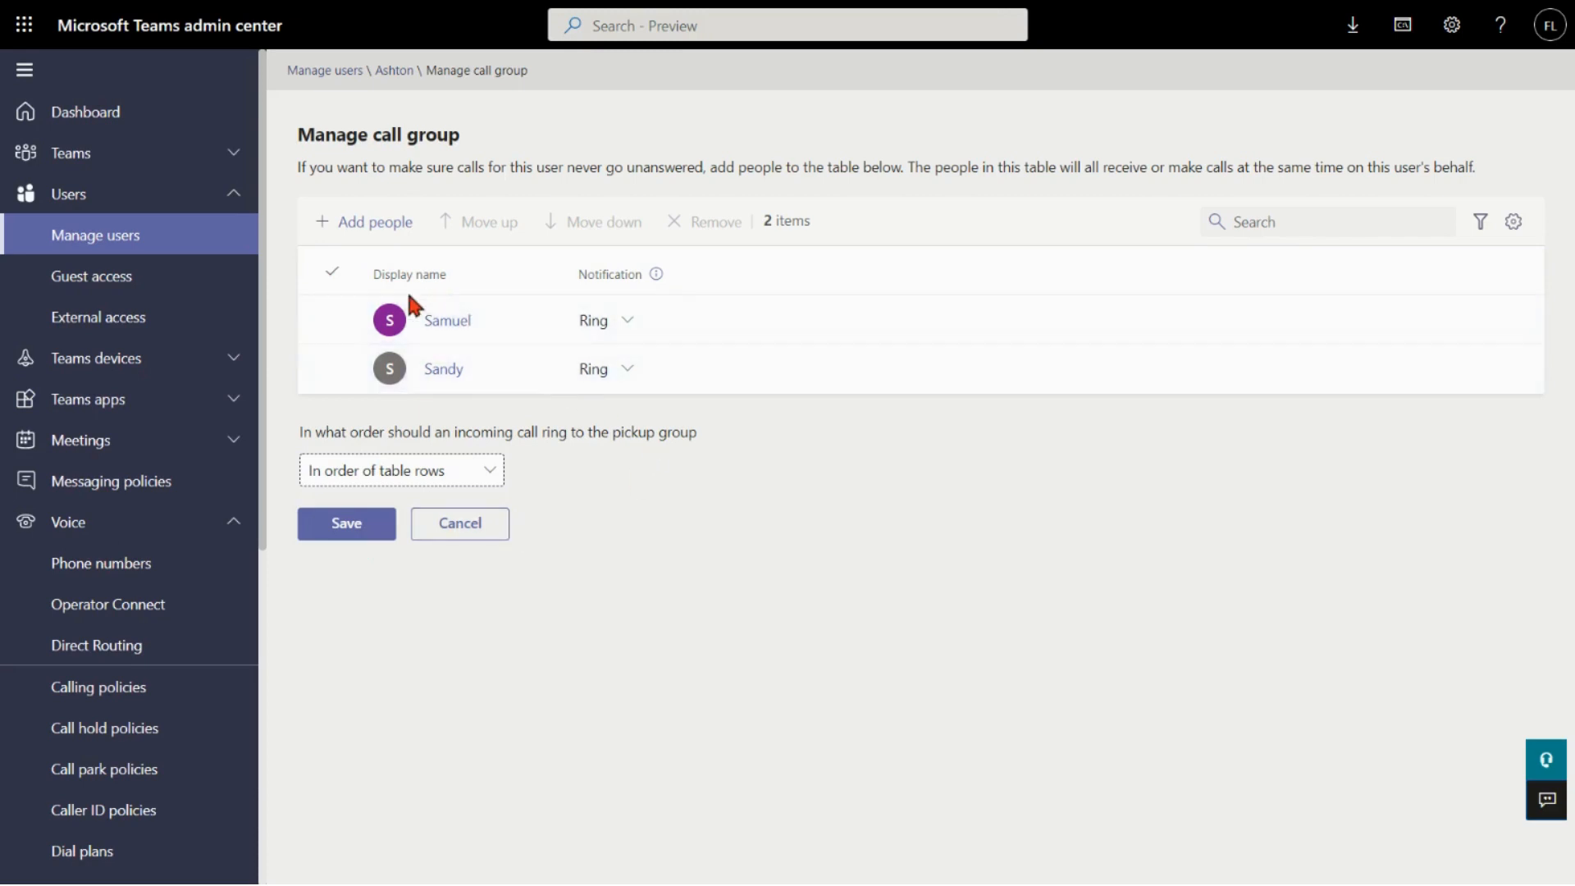
left_click(447, 337)
left_click(460, 529)
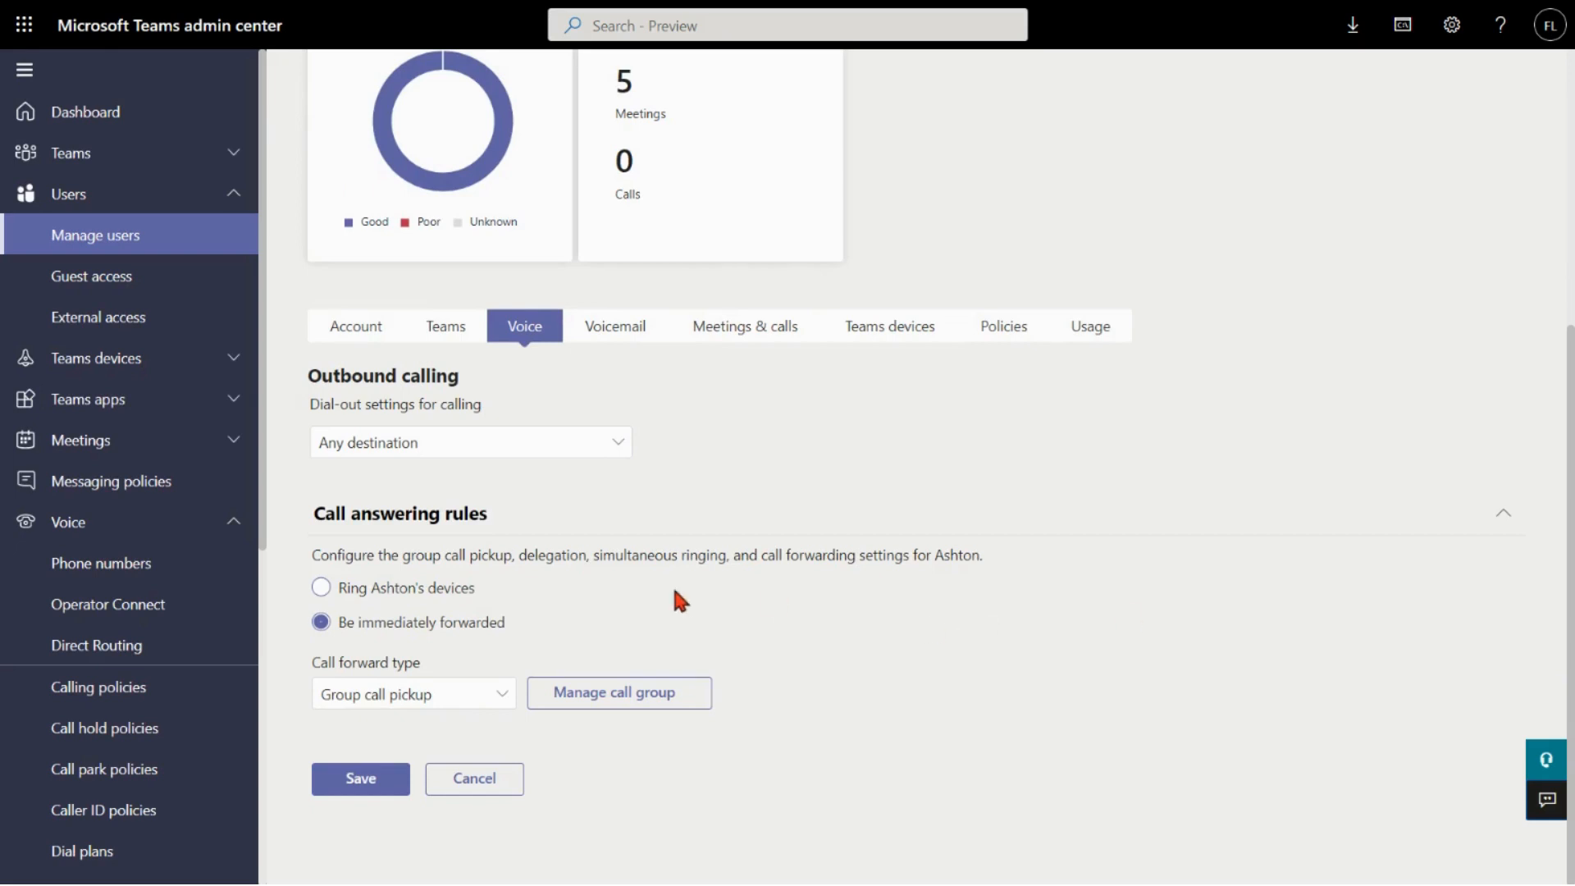
- Change the user's call forward type to Delegate and go to the call delegation list
left_click(498, 696)
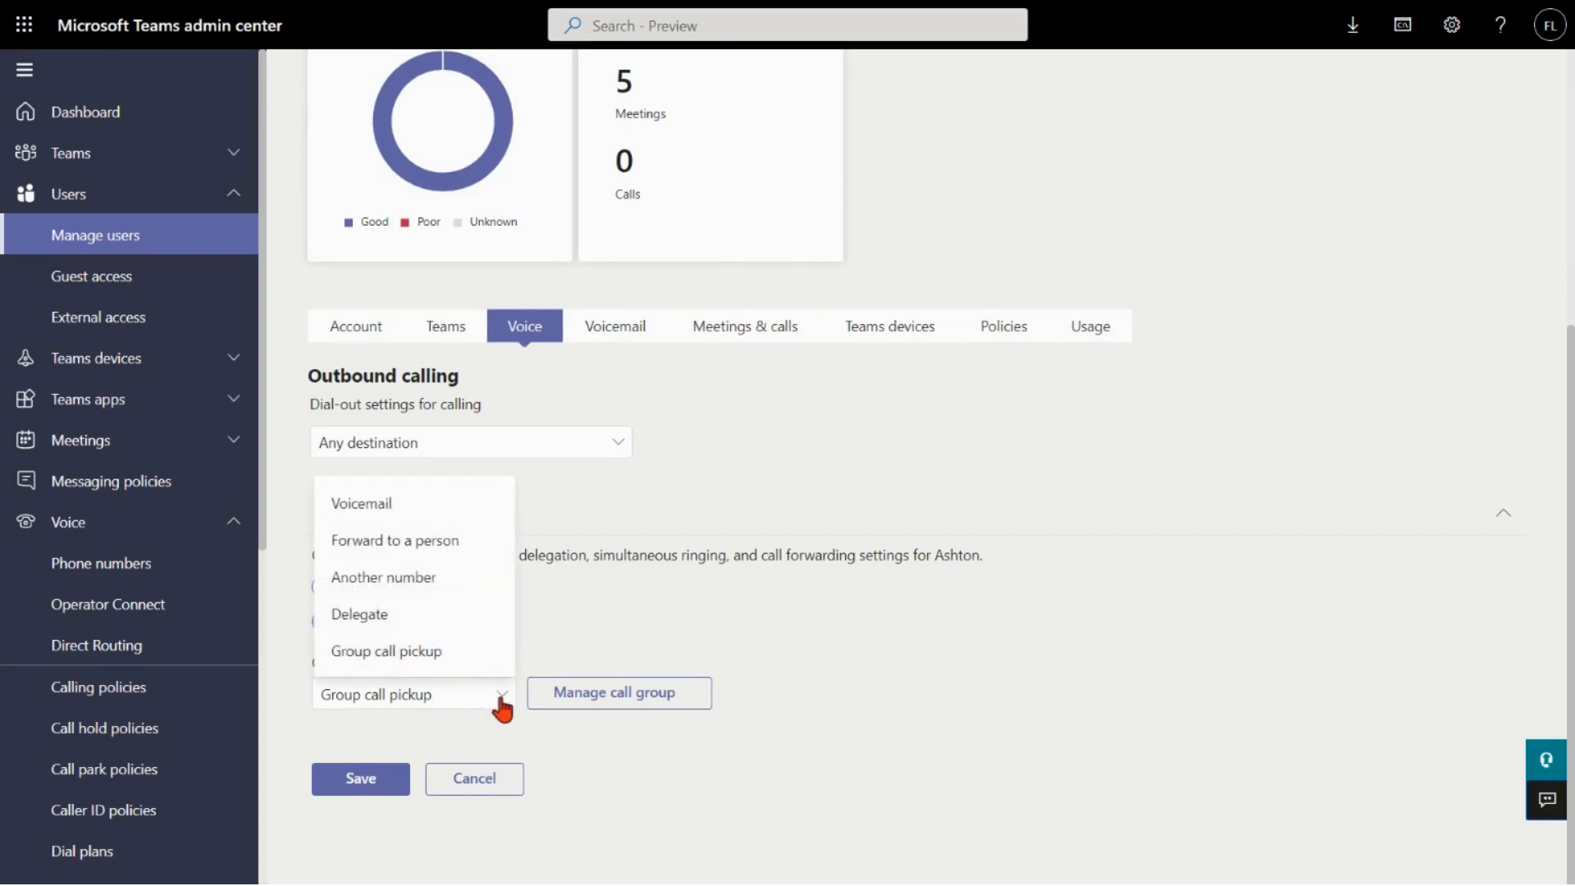
left_click(472, 730)
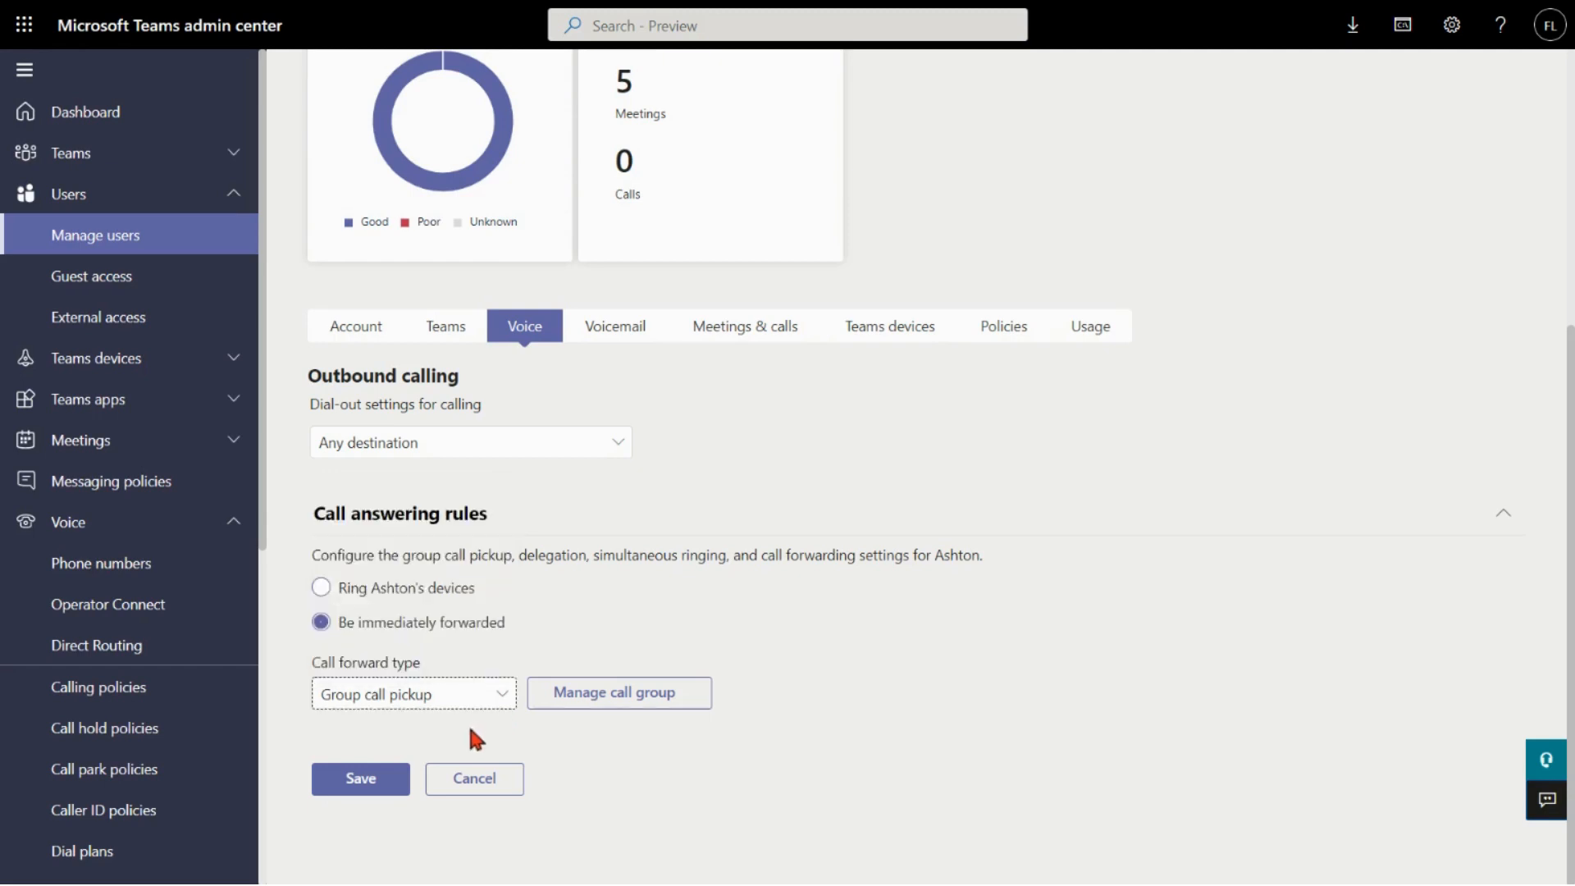
left_click(510, 694)
left_click(436, 622)
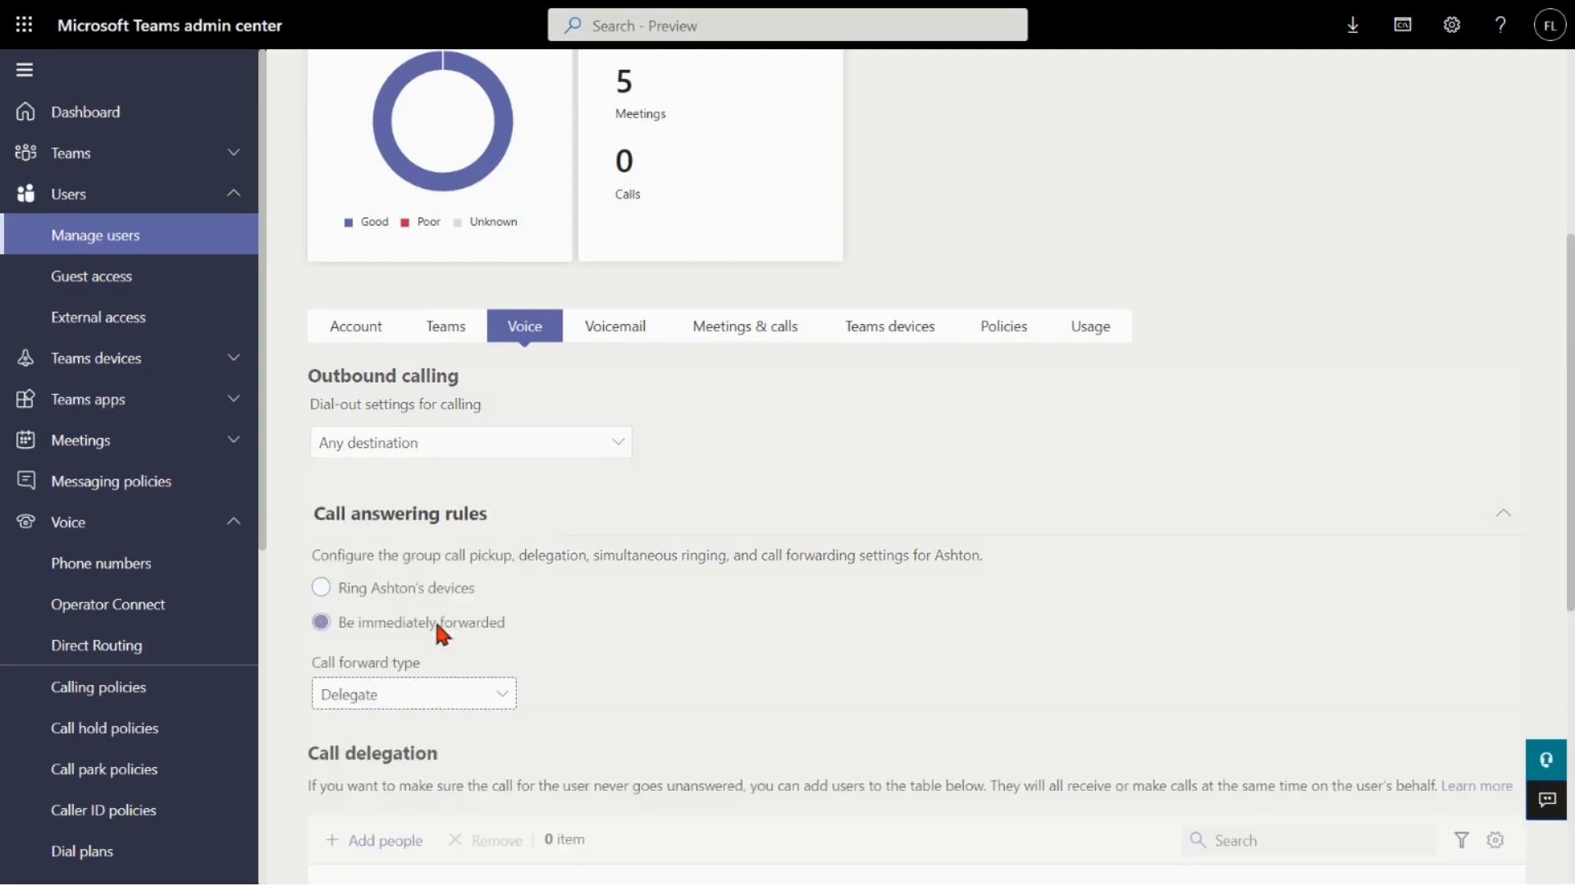
scroll(940, 467, "down", 4)
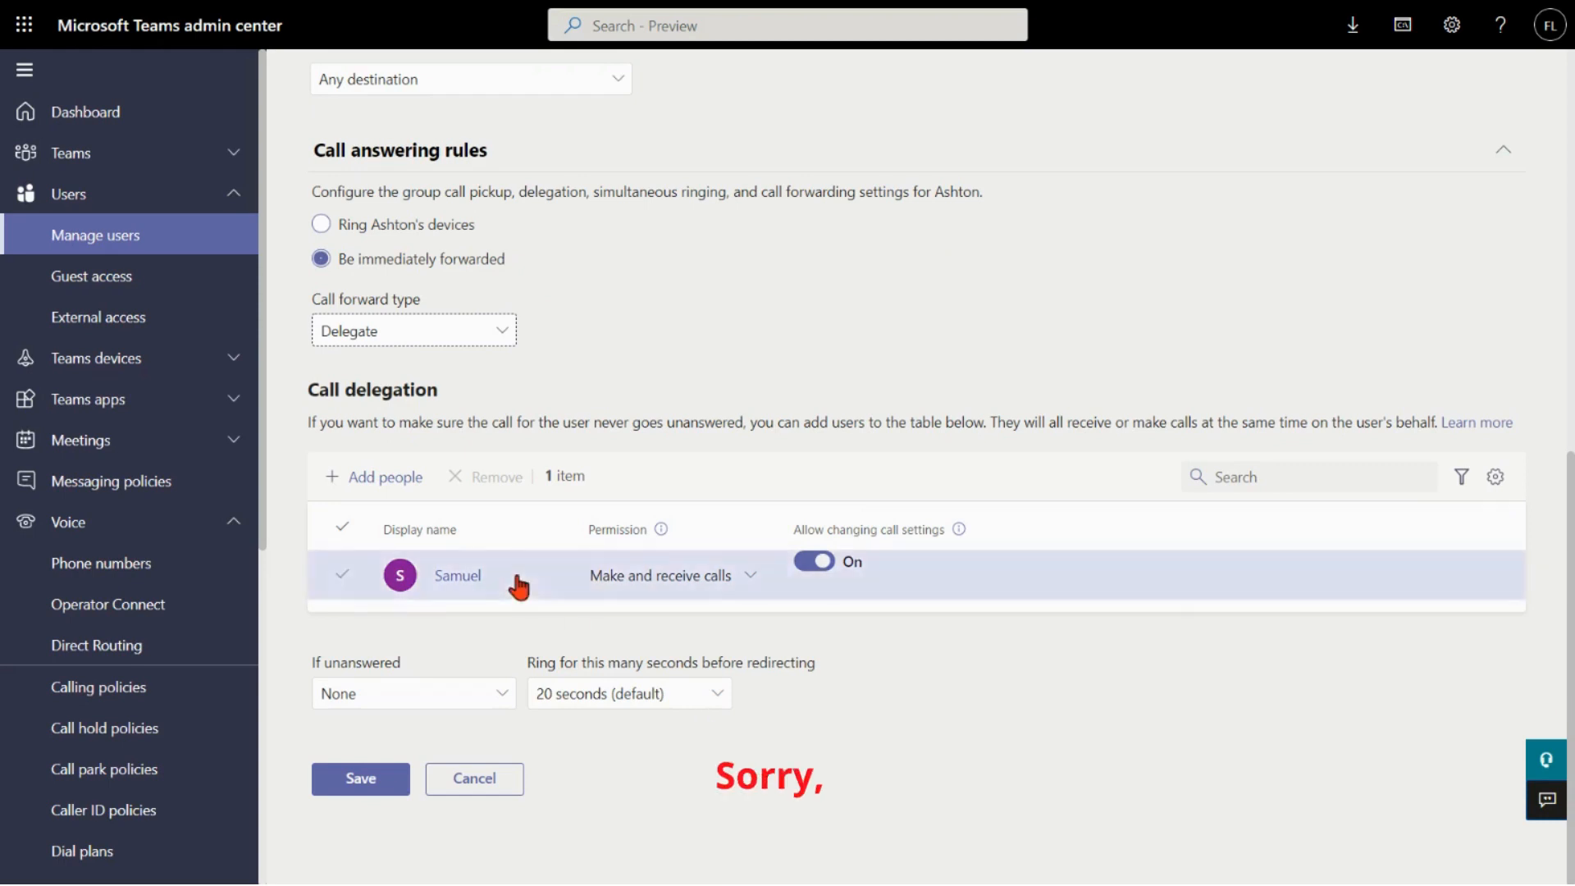
- View the delegate's call permission options, then leave the user's settings without saving and return to the calling policies list
left_click(752, 584)
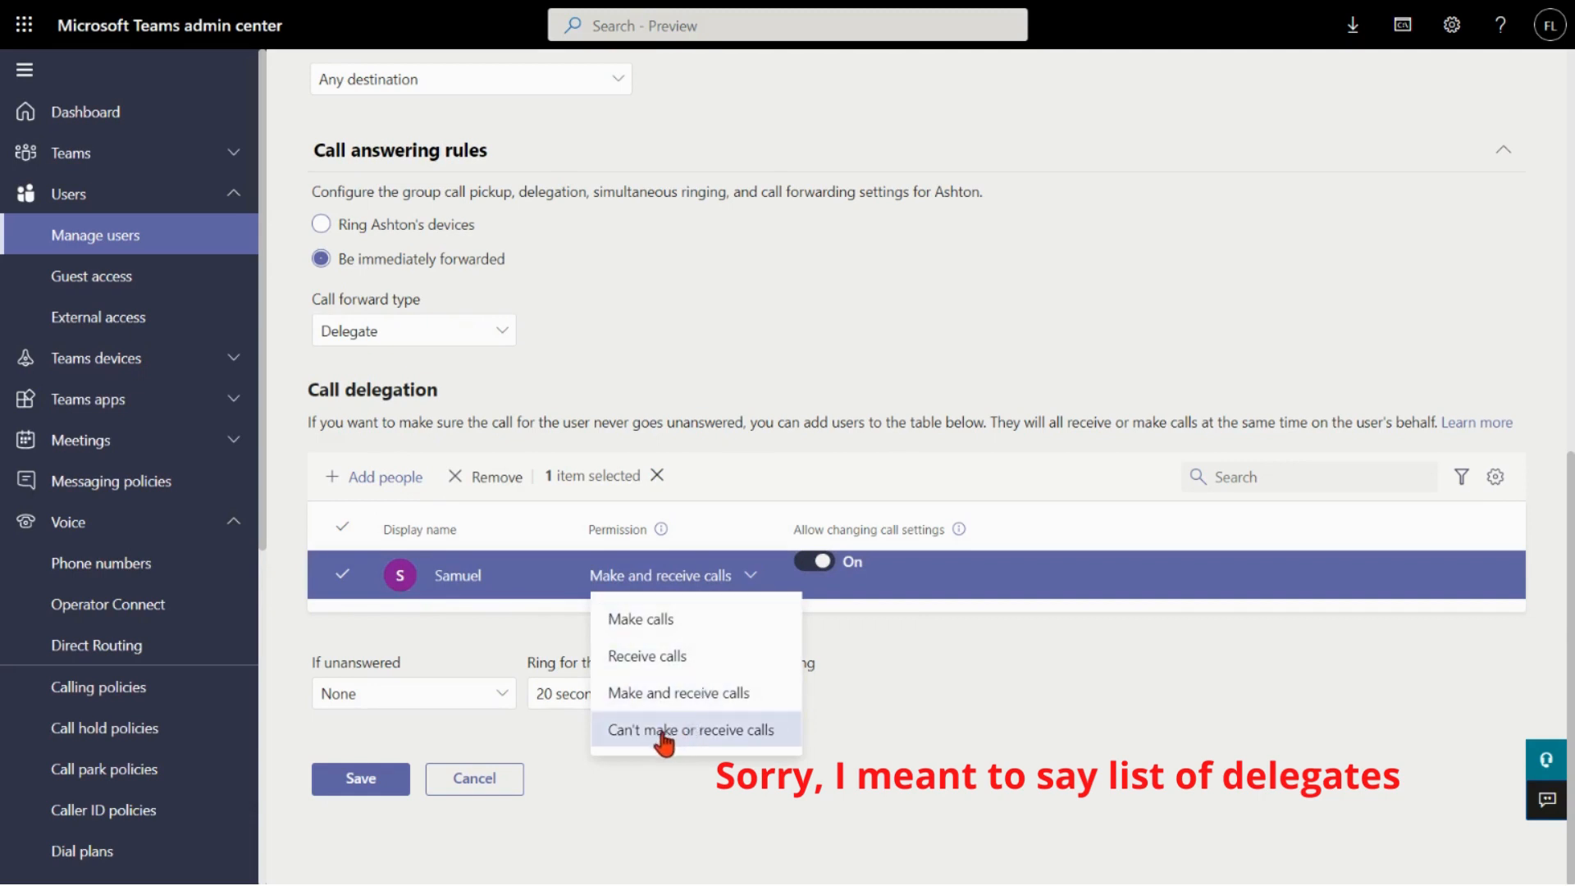
left_click(828, 743)
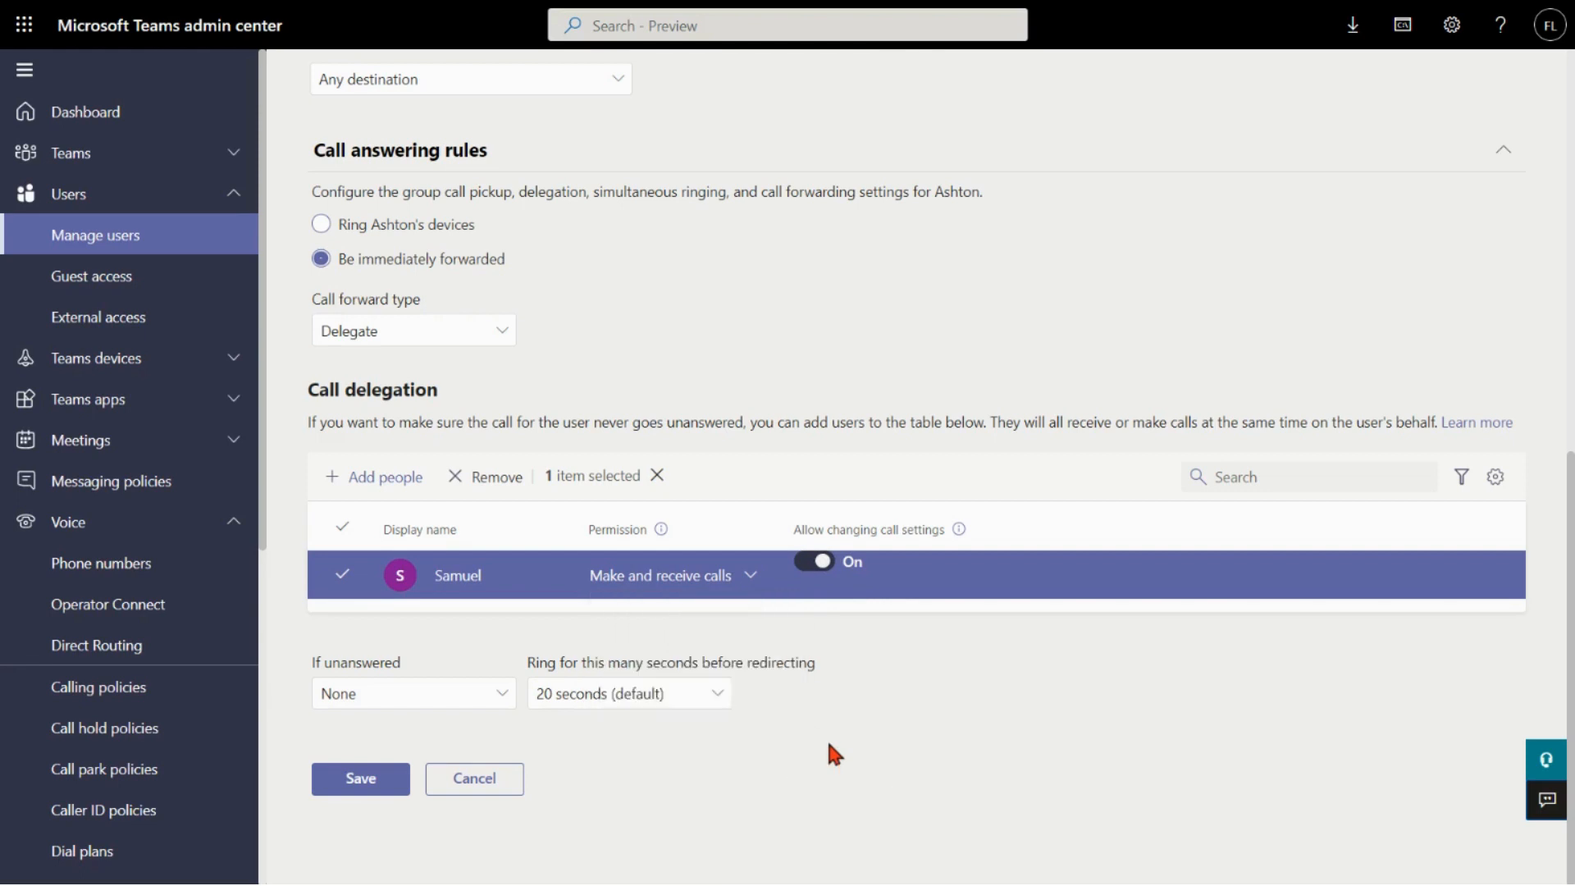
left_click(138, 686)
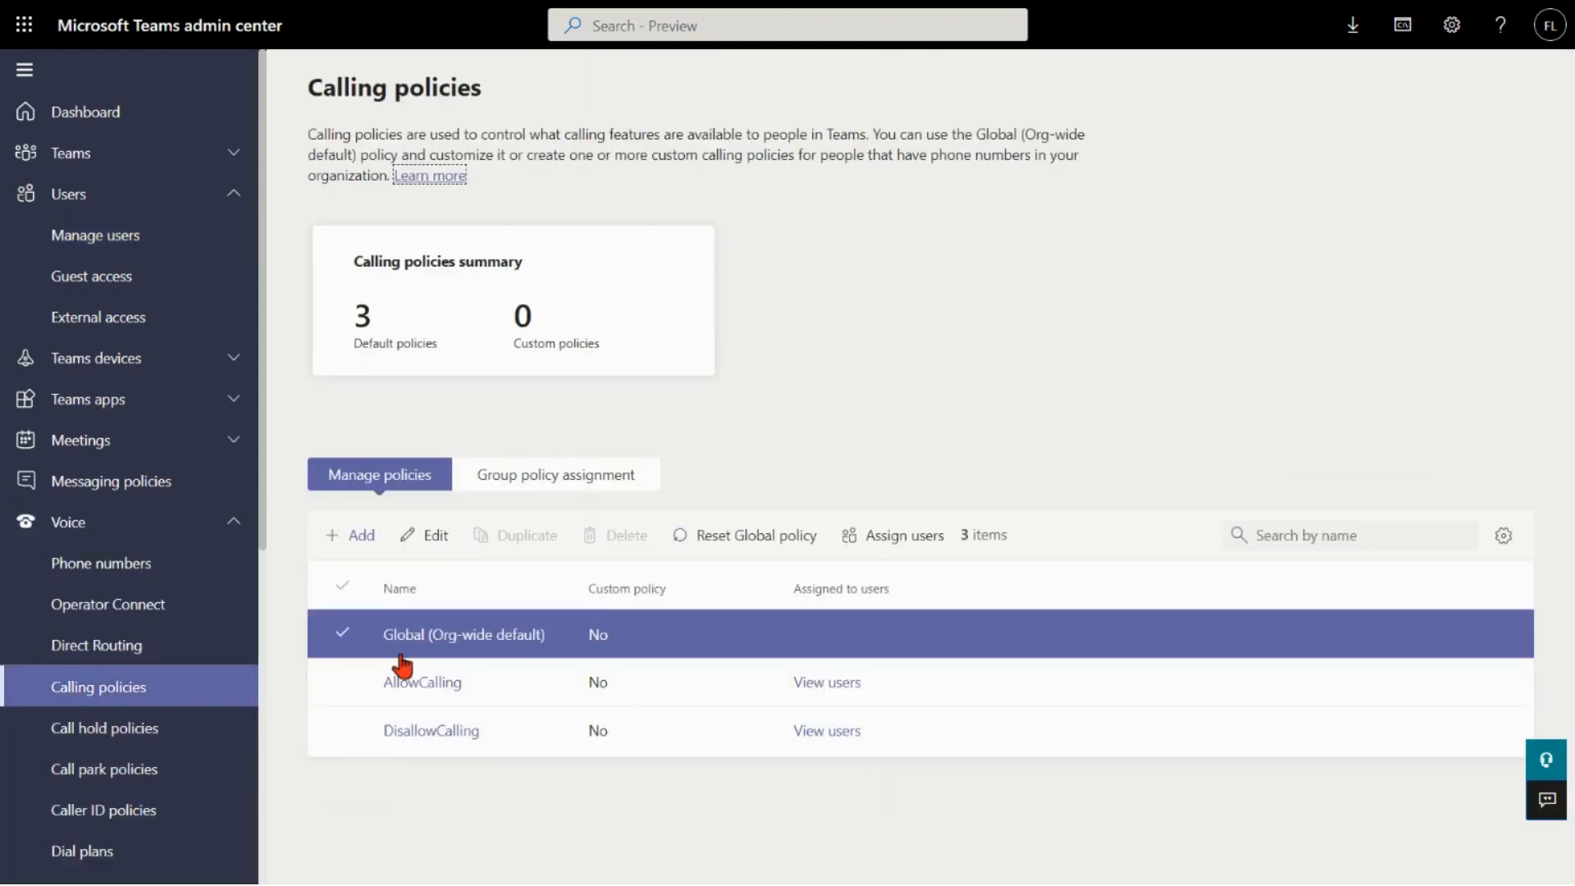
- Open the Global (Org-wide default) calling policy and review its call group routing and call delegation settings
left_click(452, 651)
left_click(479, 642)
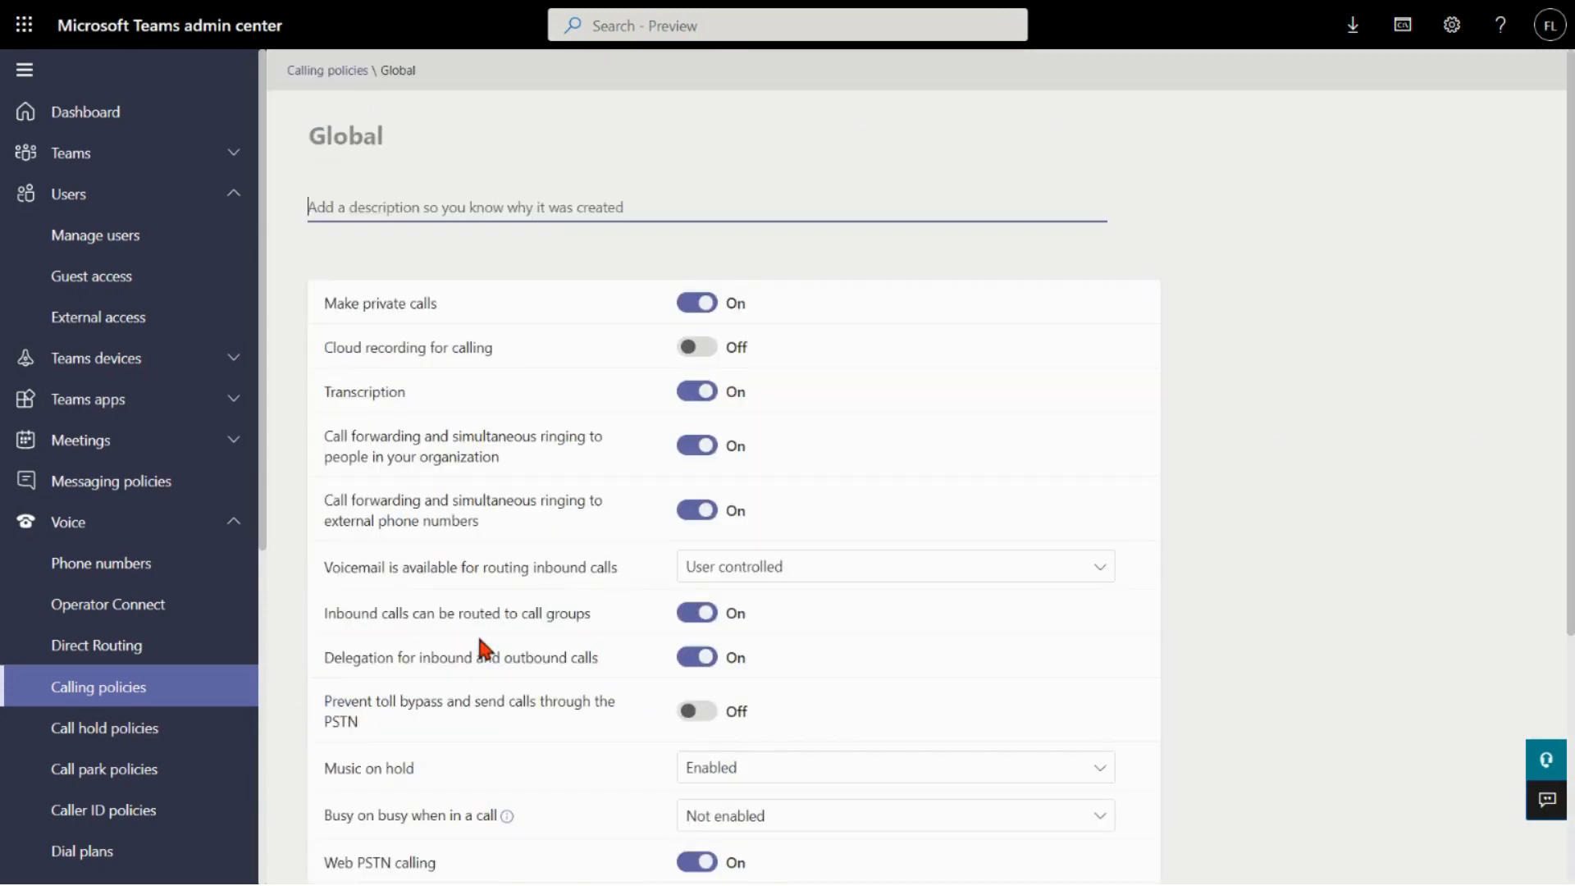
scroll(492, 295, "down", 4)
double_click(556, 256)
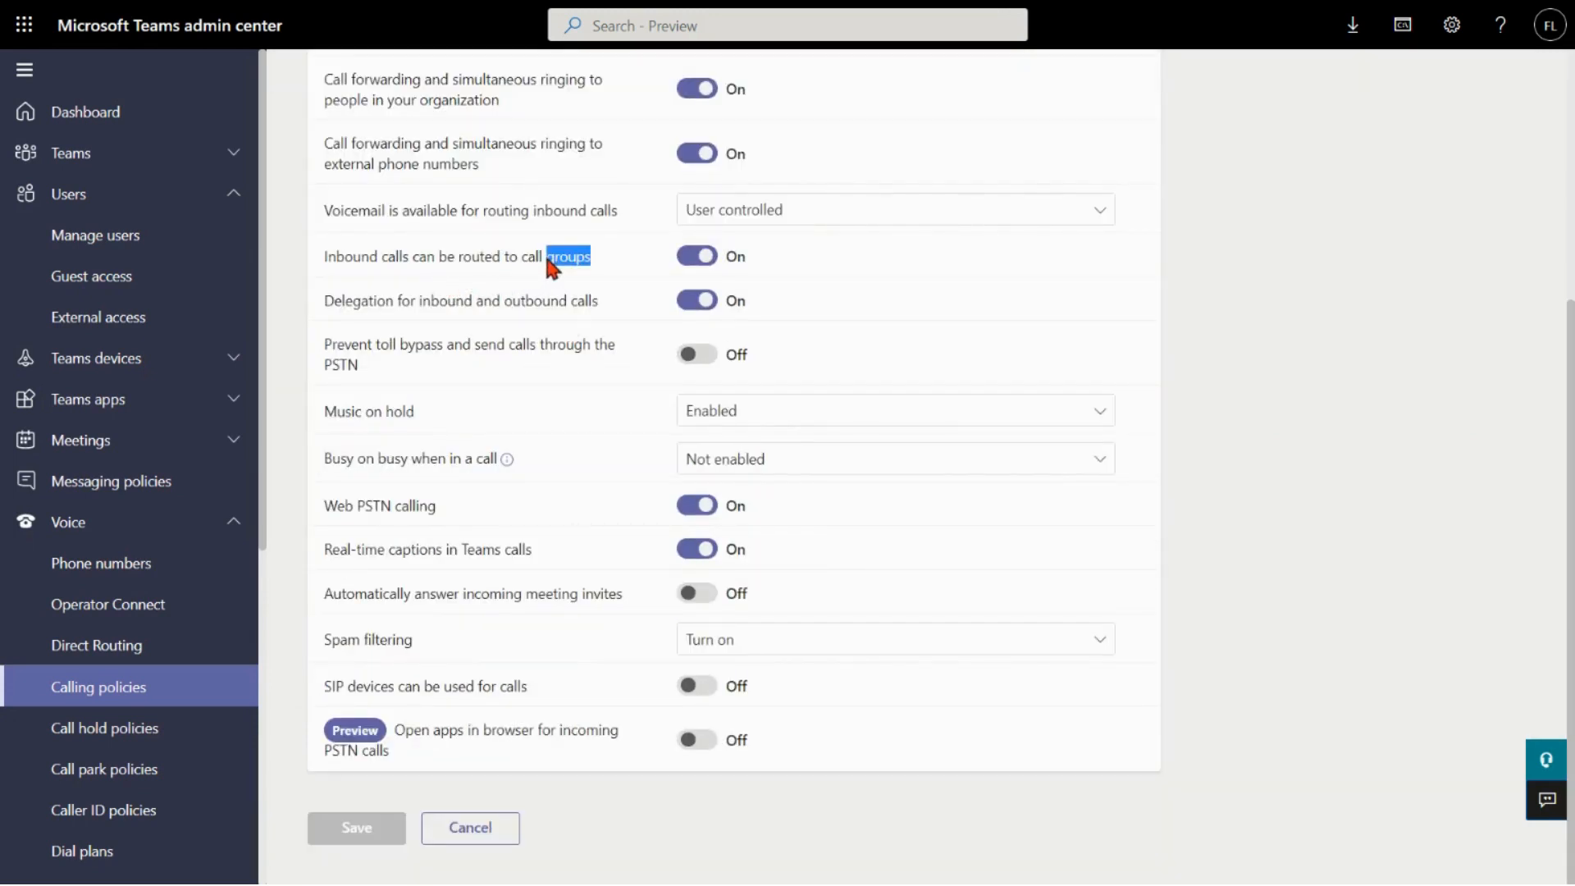
left_click(473, 293)
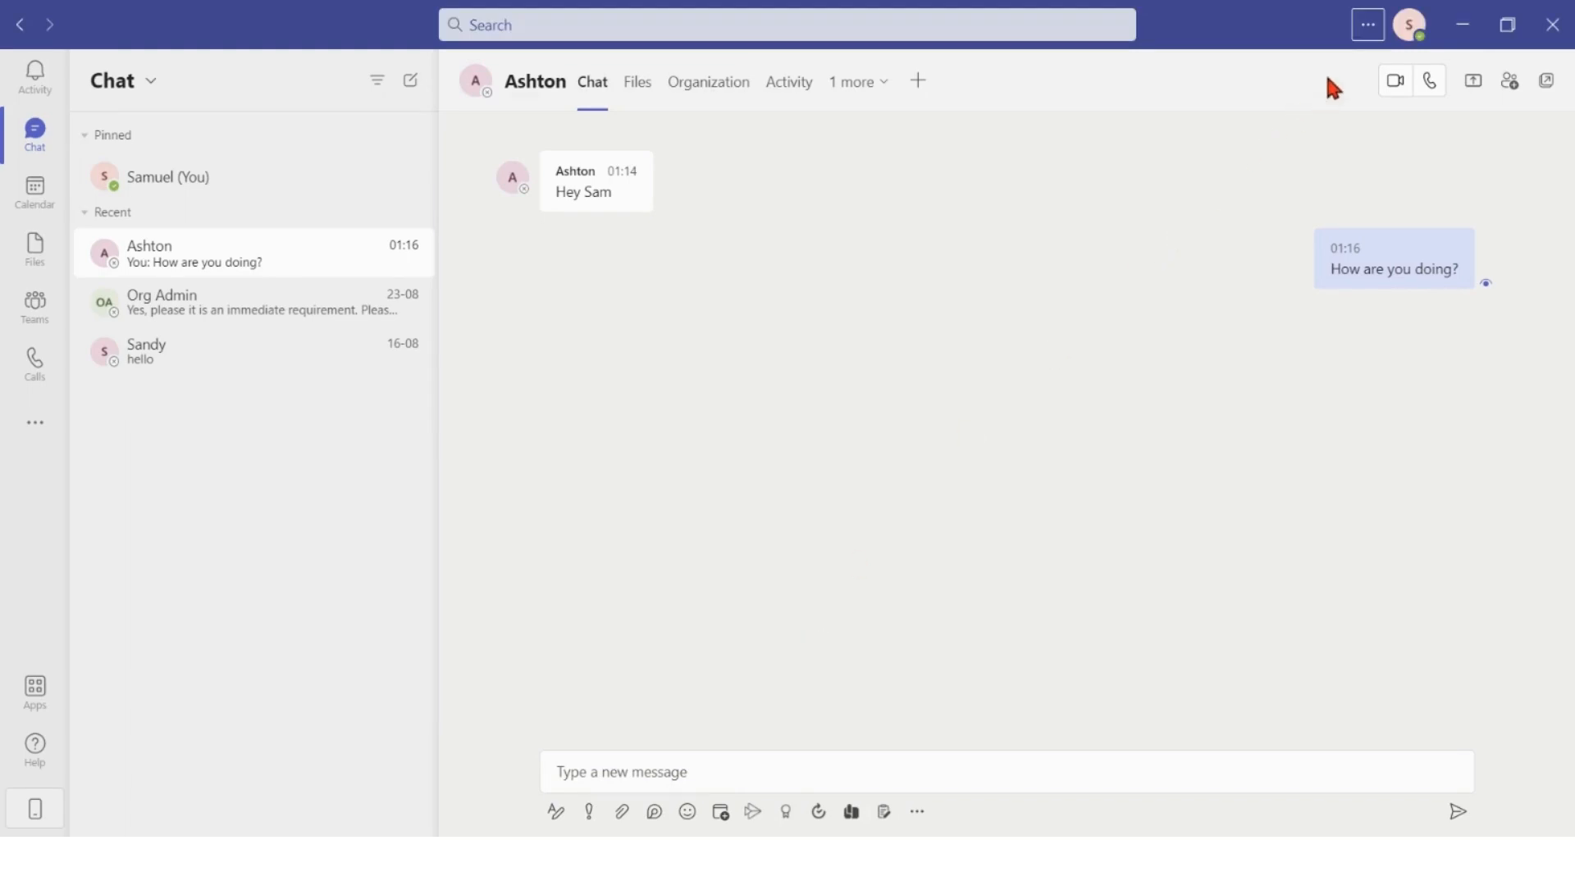
- Switch to the Teams desktop app and set unanswered calls to "Do nothing" in its call answering rules
left_click(1365, 41)
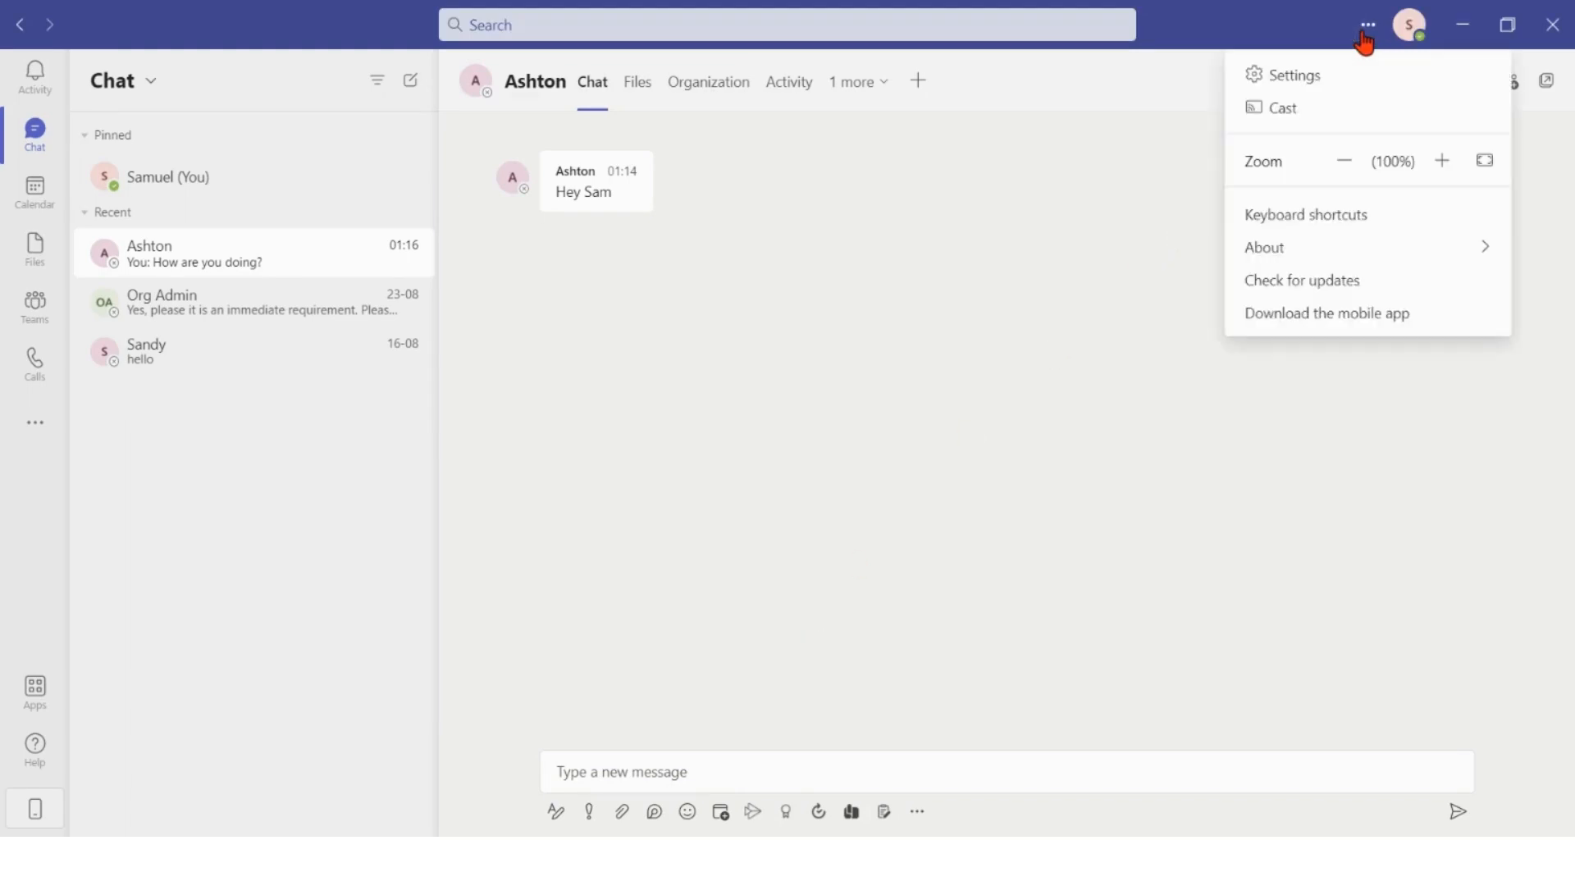
left_click(1295, 79)
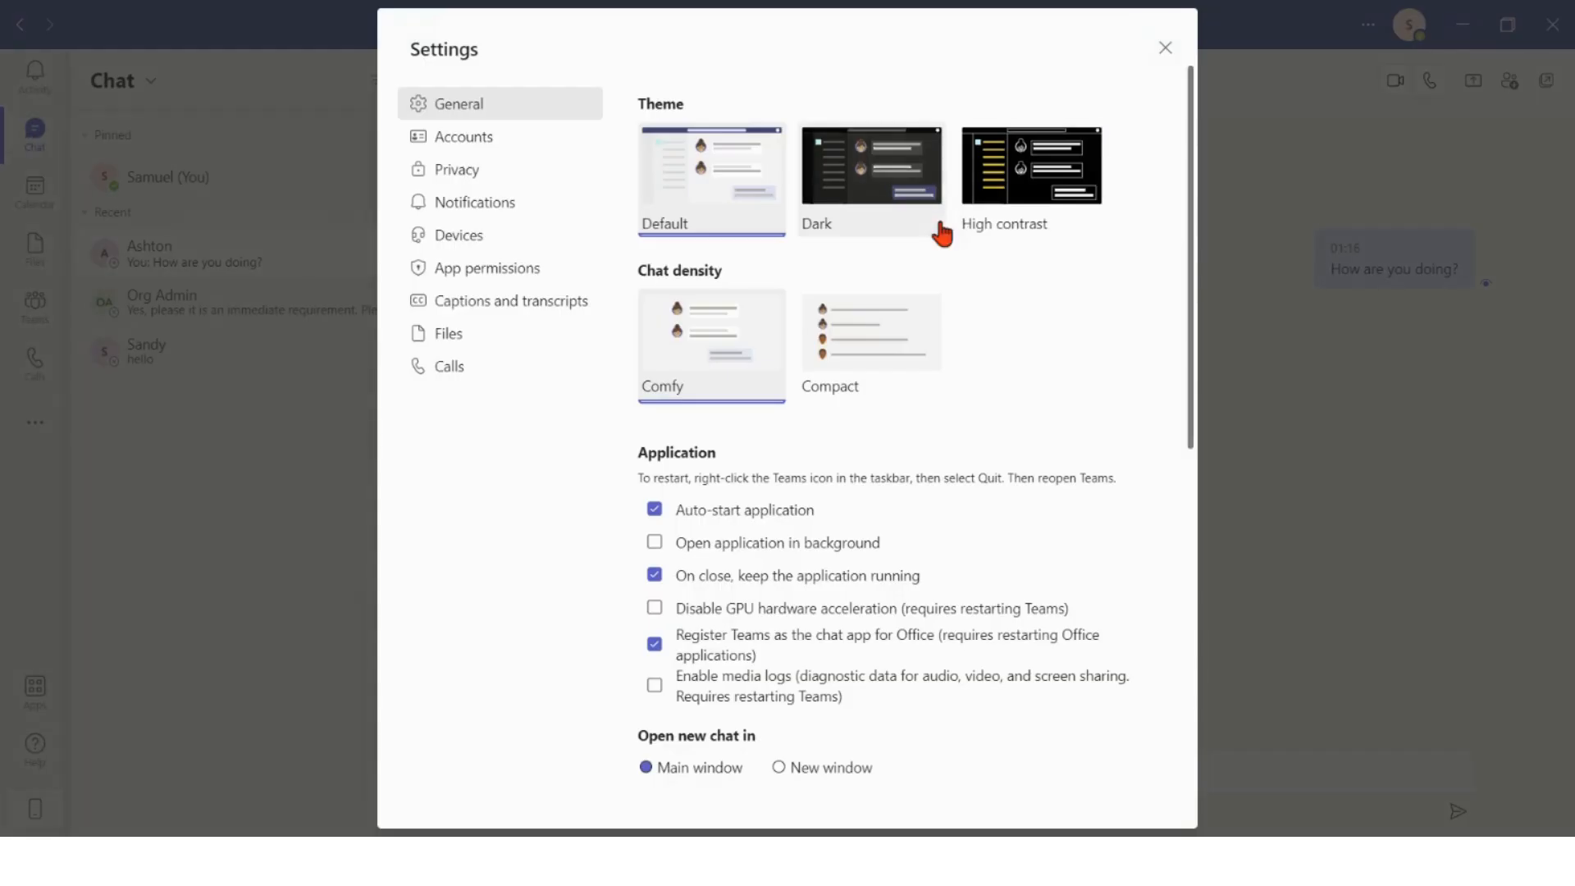
left_click(465, 366)
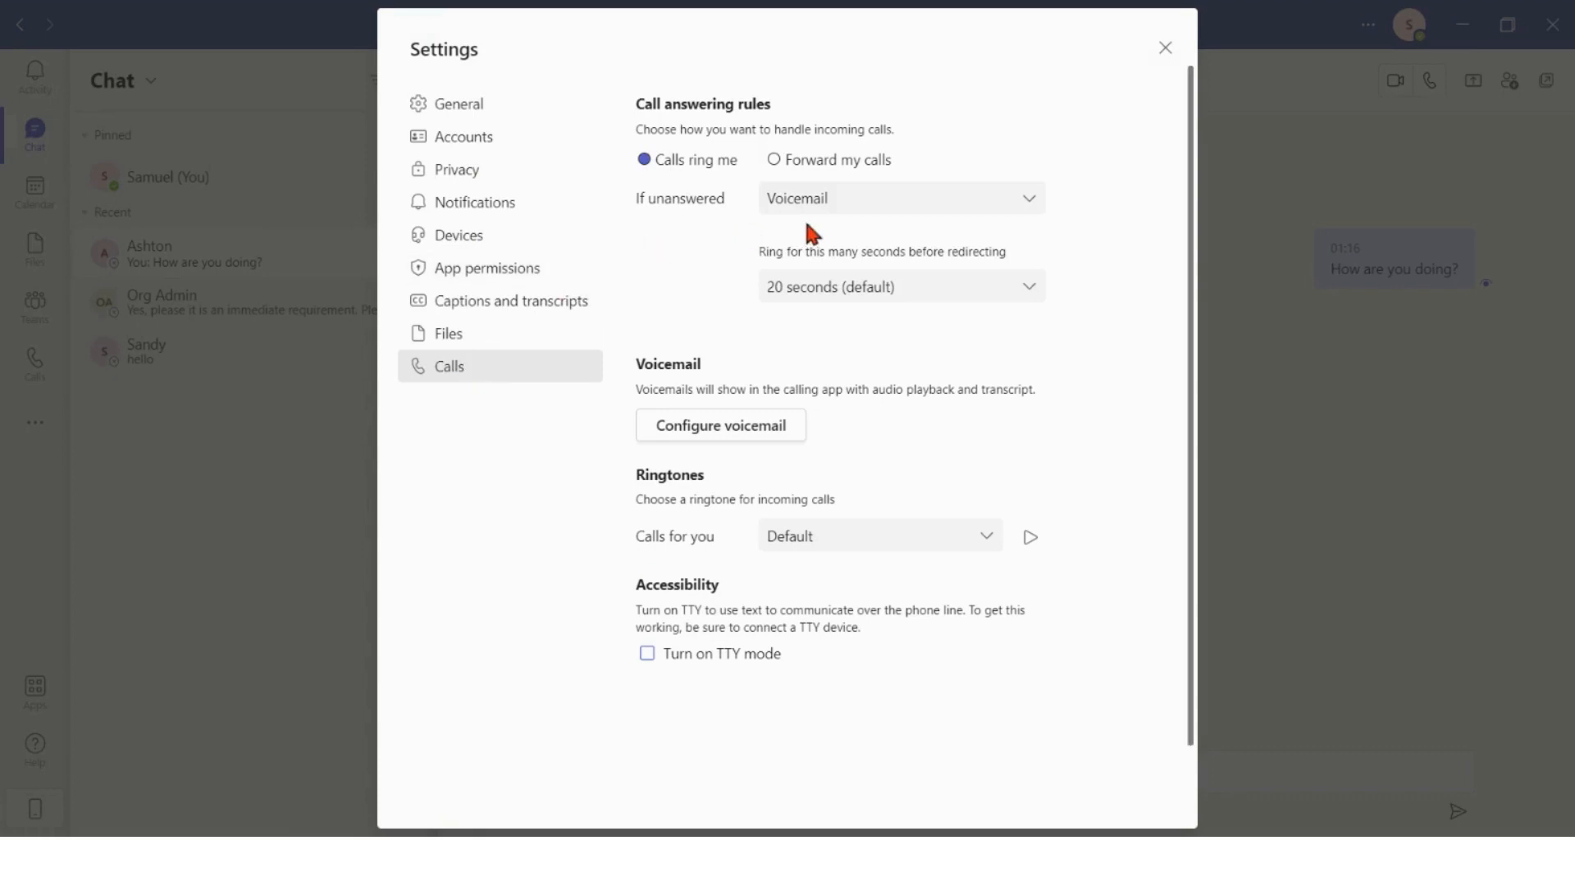
left_click(1031, 209)
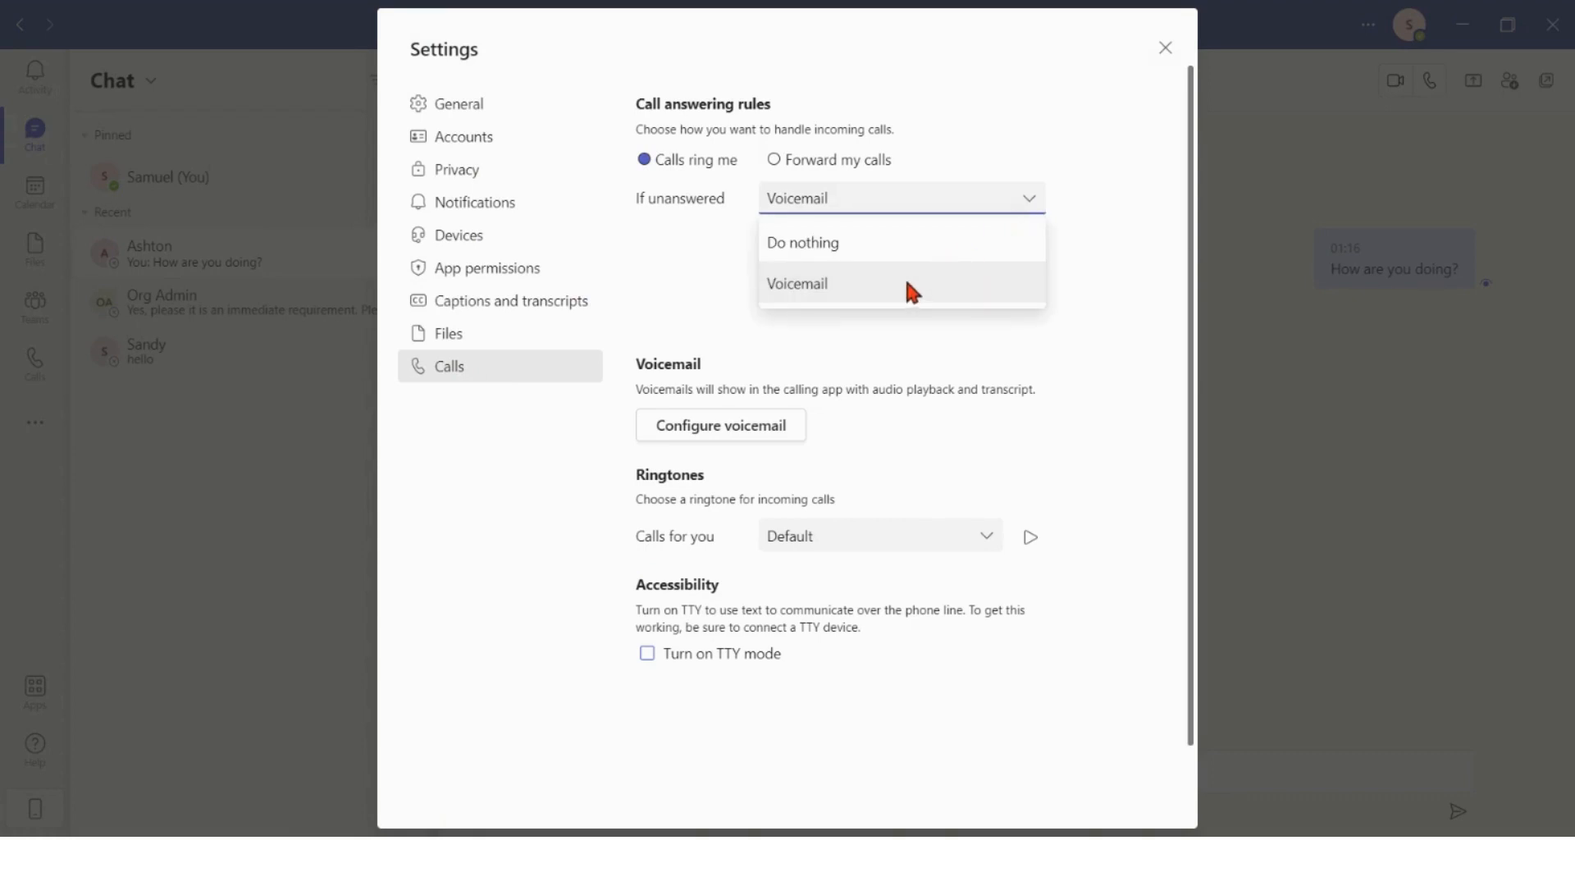
left_click(917, 247)
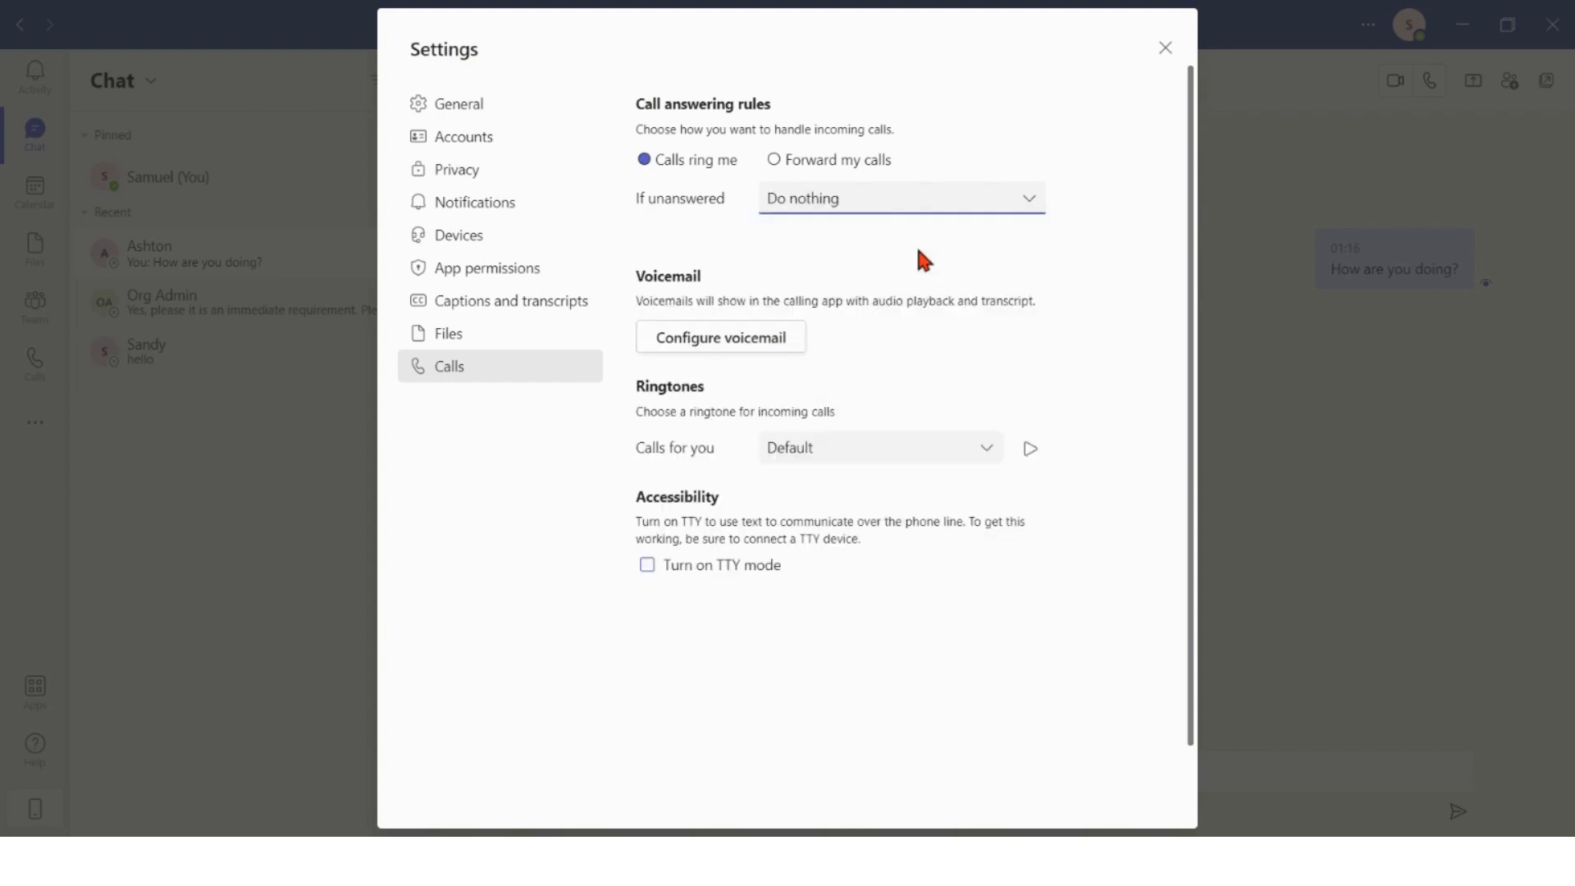
- Set unanswered calls back to Voicemail in the call answering rules and close the Teams settings
left_click(1008, 208)
left_click(890, 296)
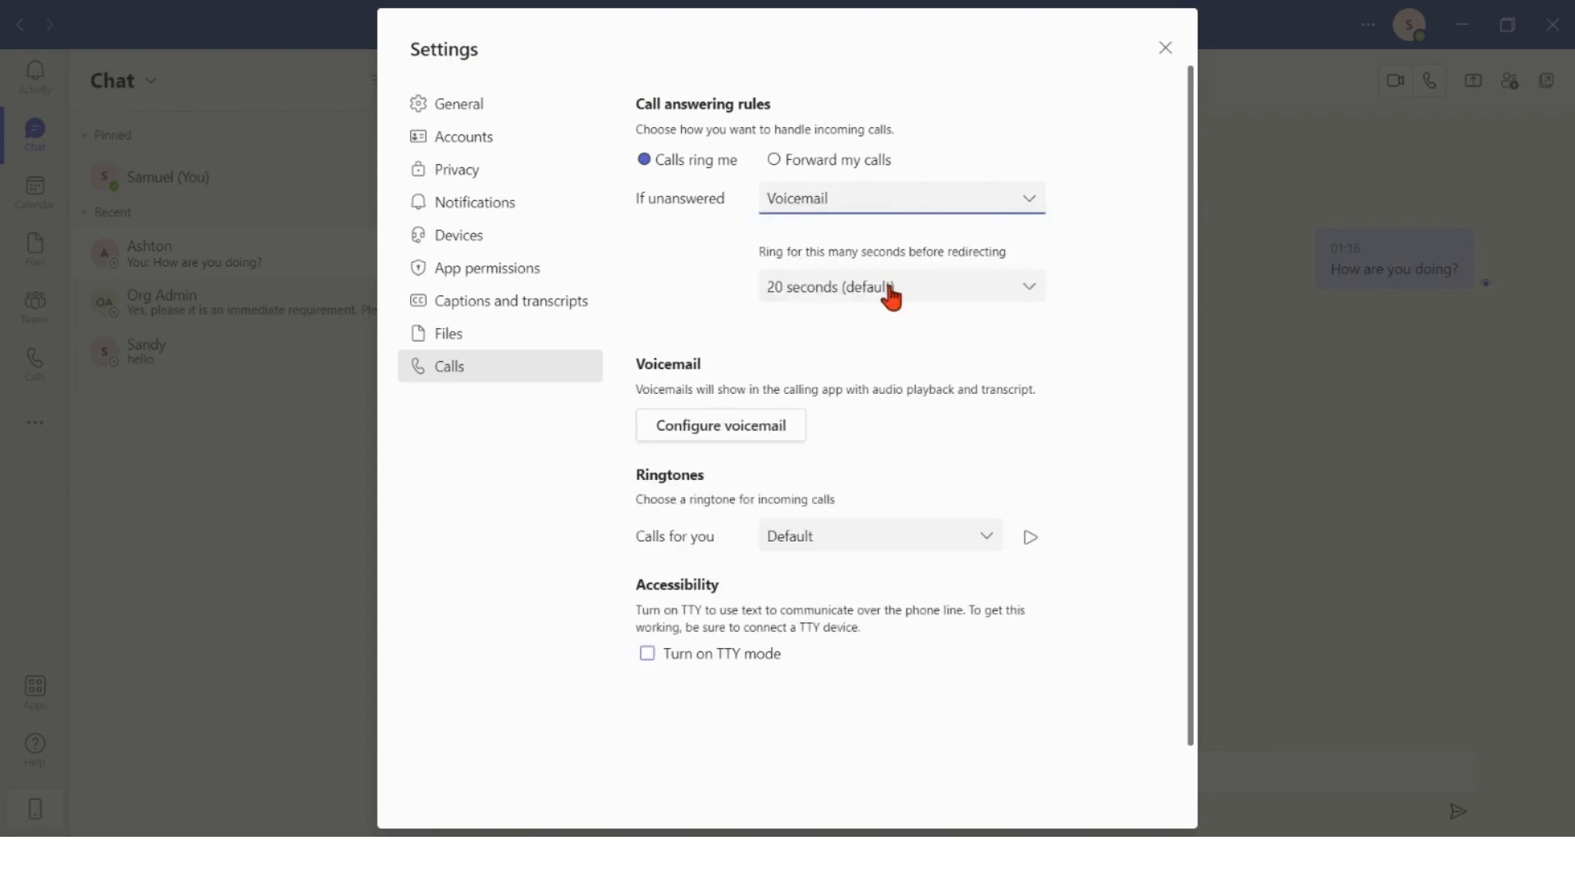
left_click(1165, 51)
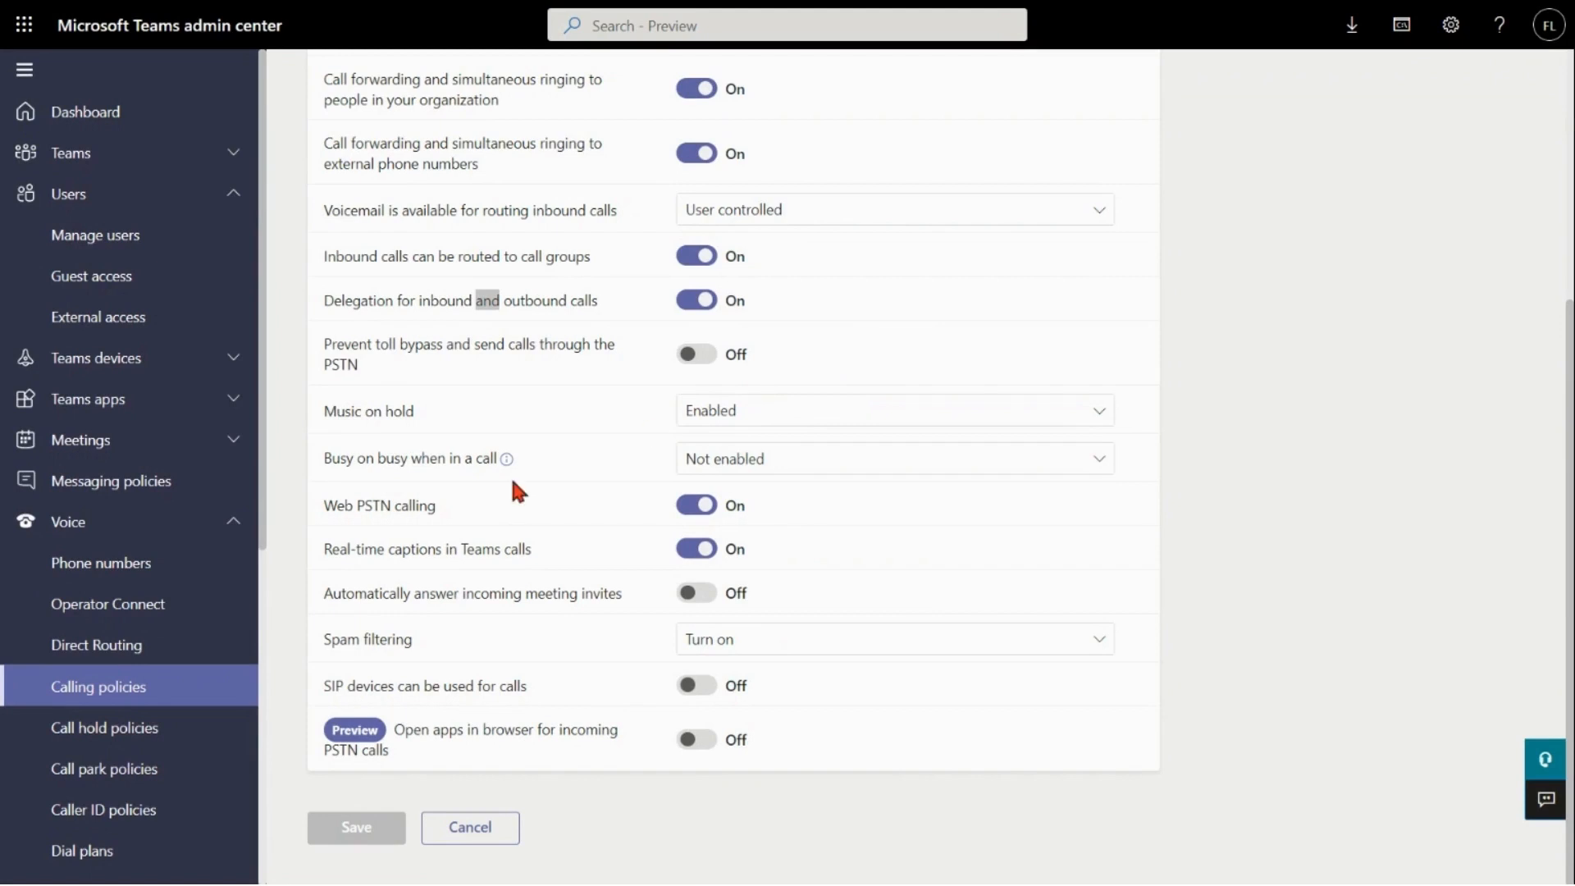
- Return to the Teams admin center and review the Global calling policy's web PSTN calling, captions, auto-answer and spam filtering options, keeping spam filtering on "Turn on"
left_click(434, 504)
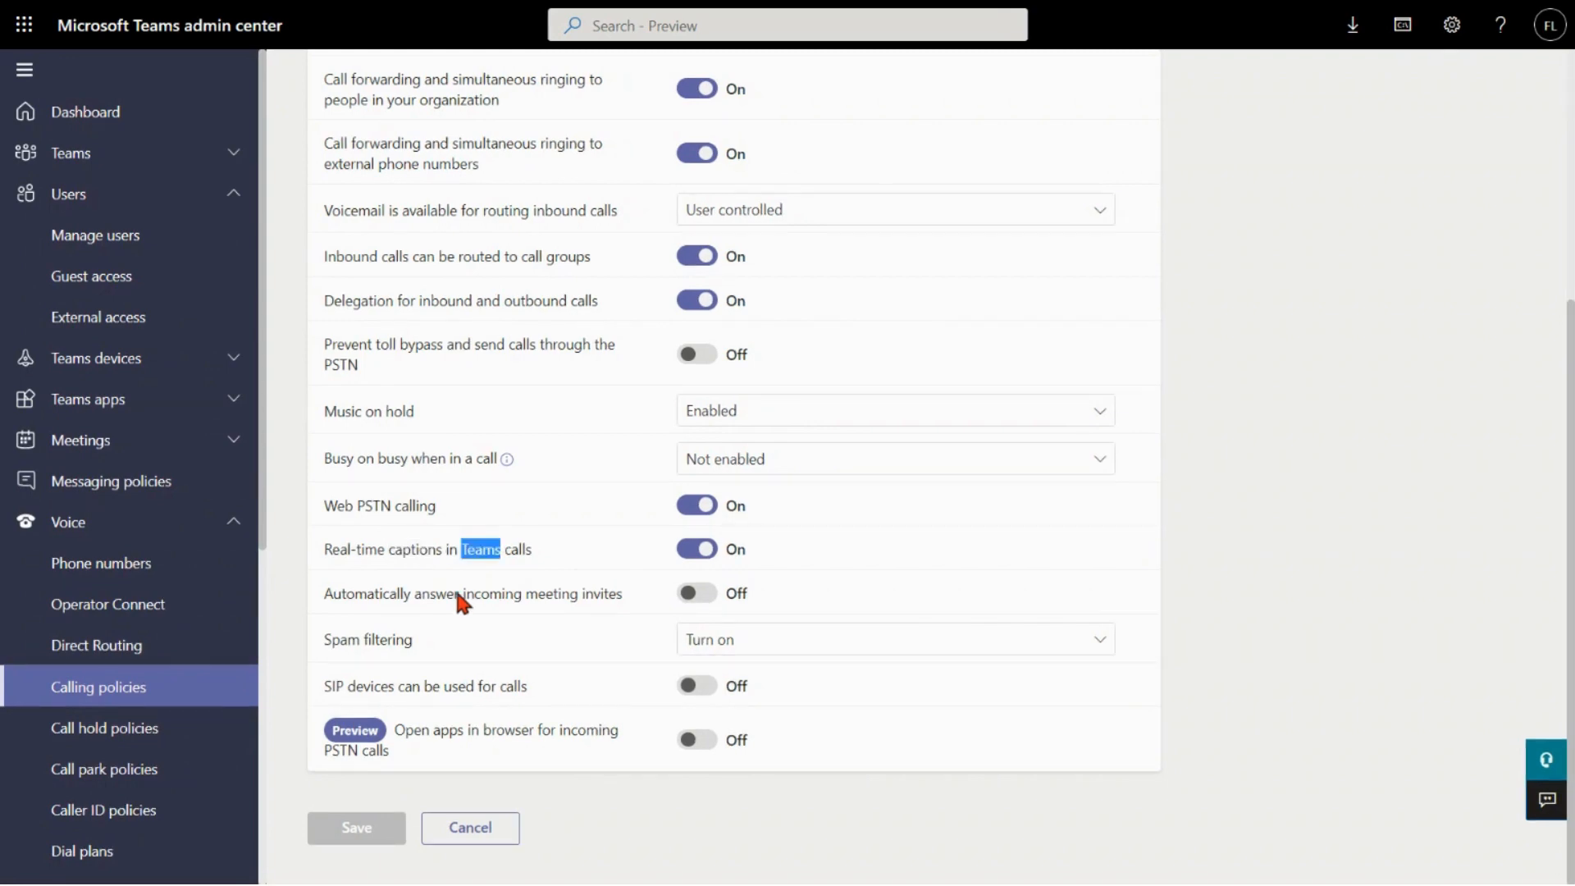
left_click(457, 598)
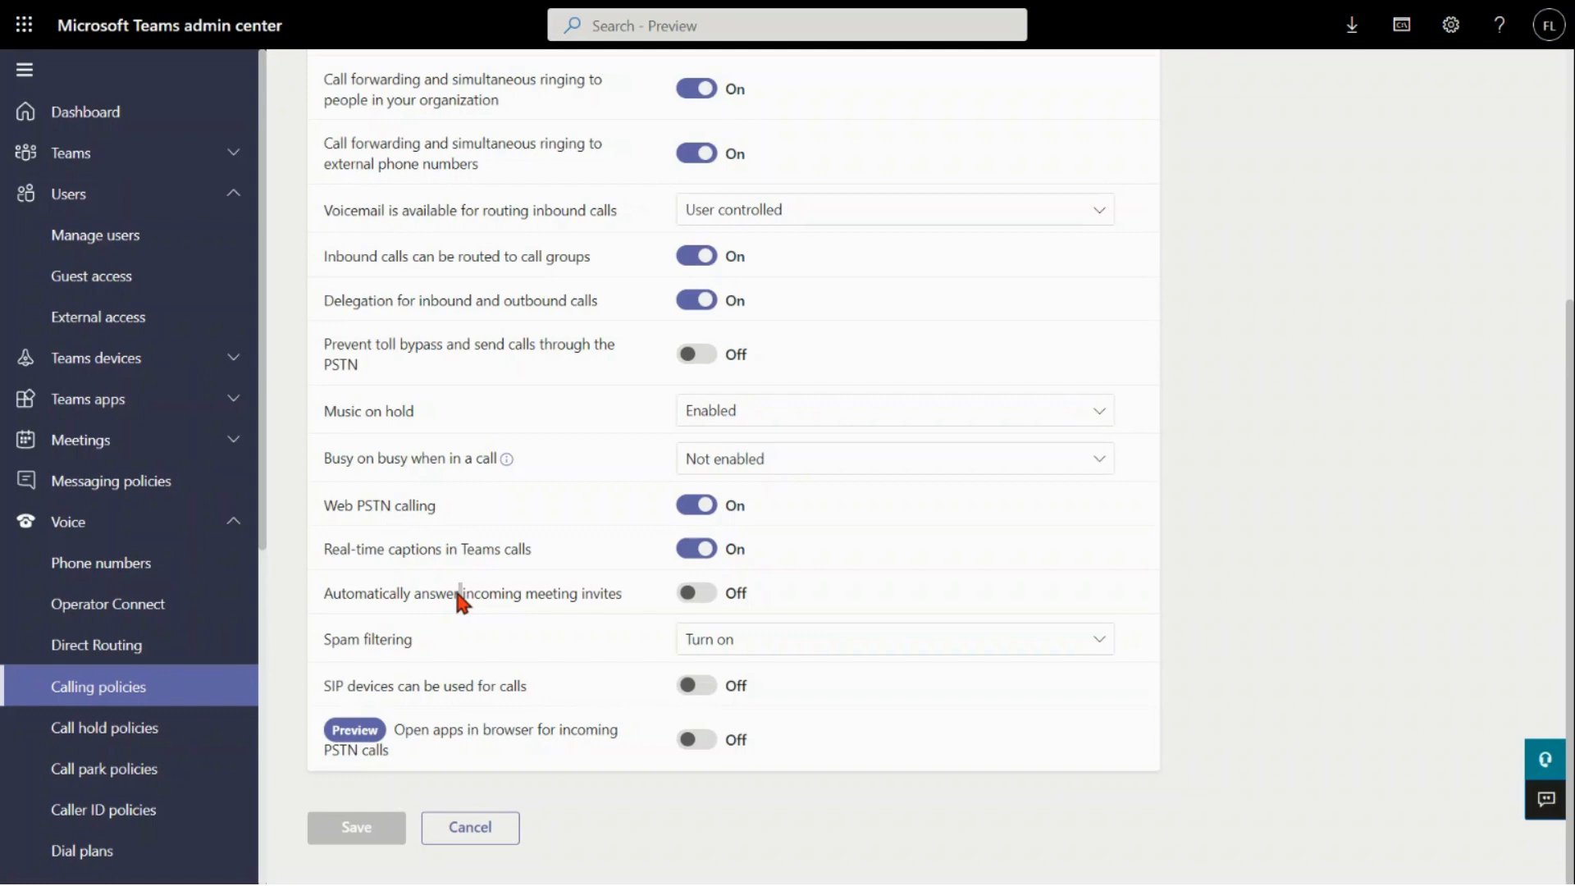
left_click(1095, 643)
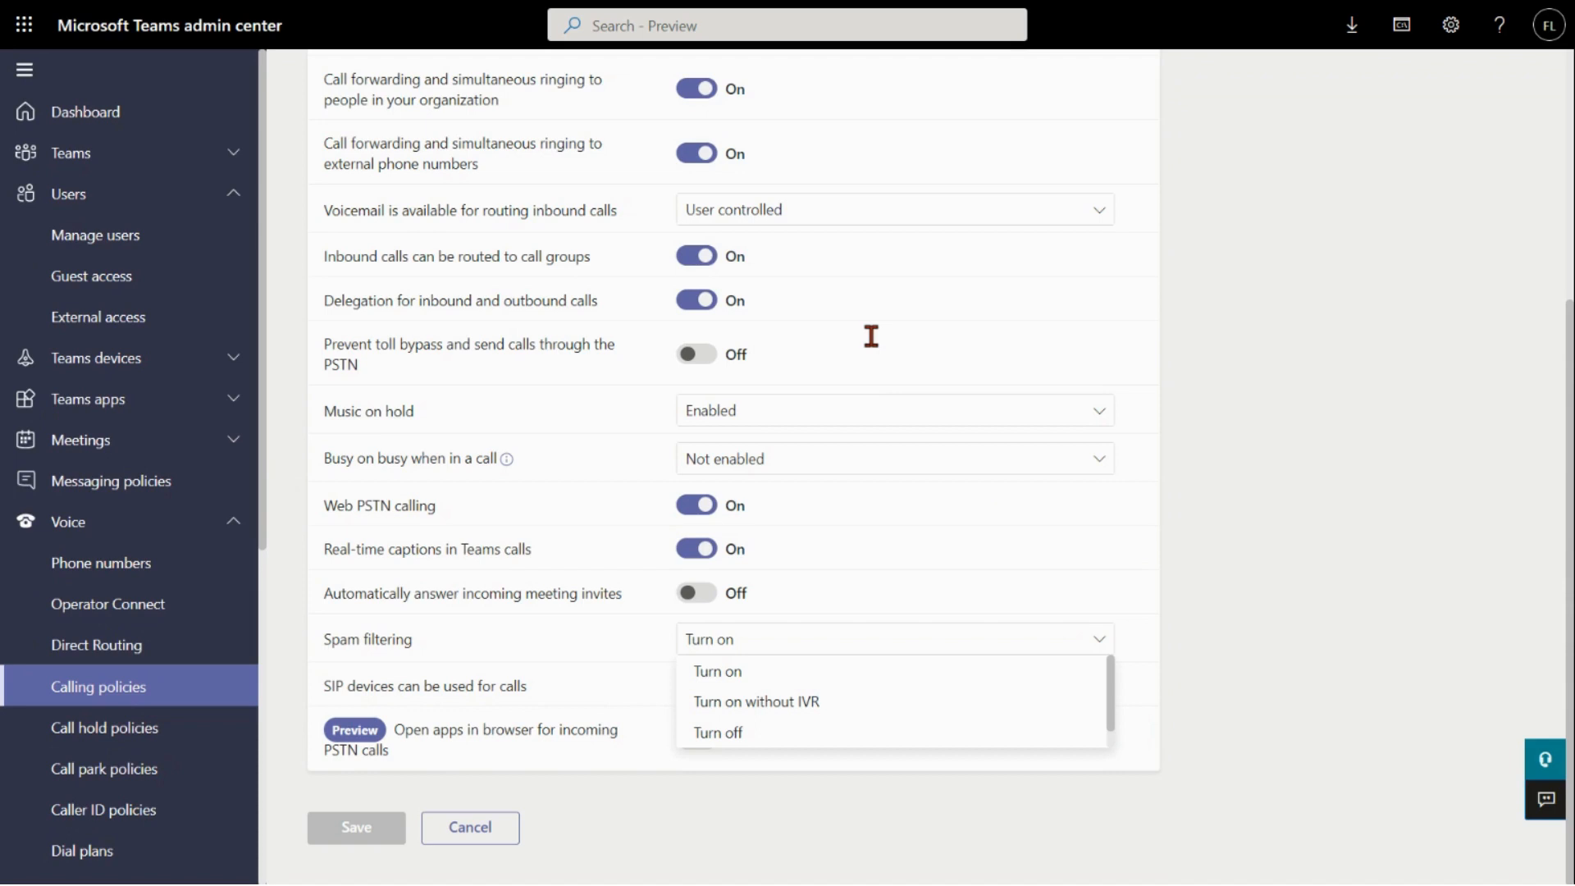
left_click(853, 675)
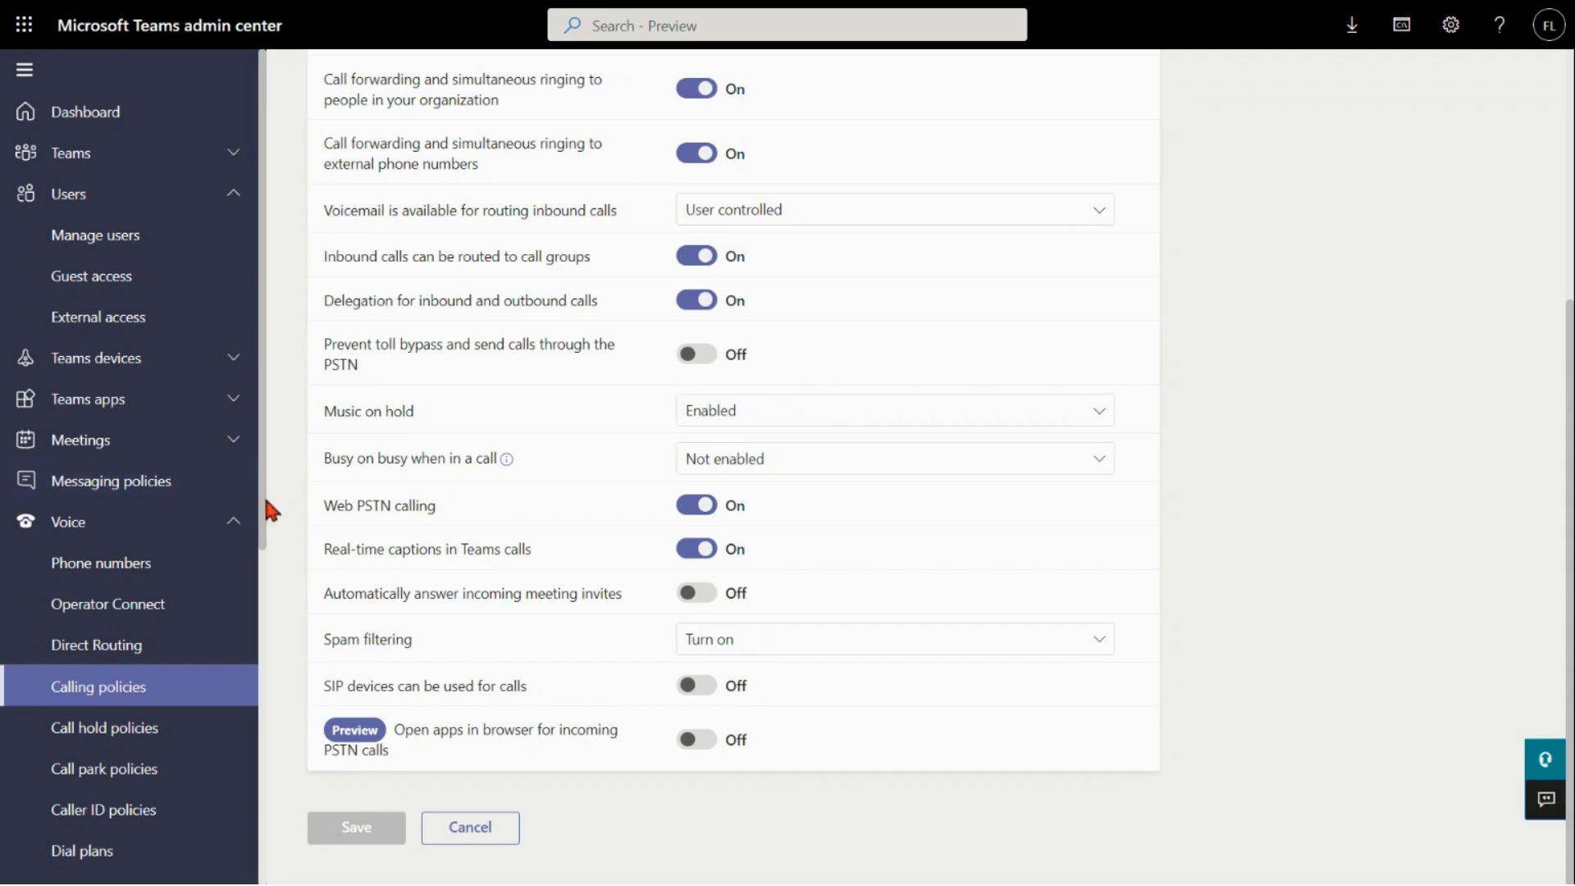
- Open the Global call hold policy, examine its audio file upload option, and close it without applying changes
left_click_drag(263, 500, 271, 587)
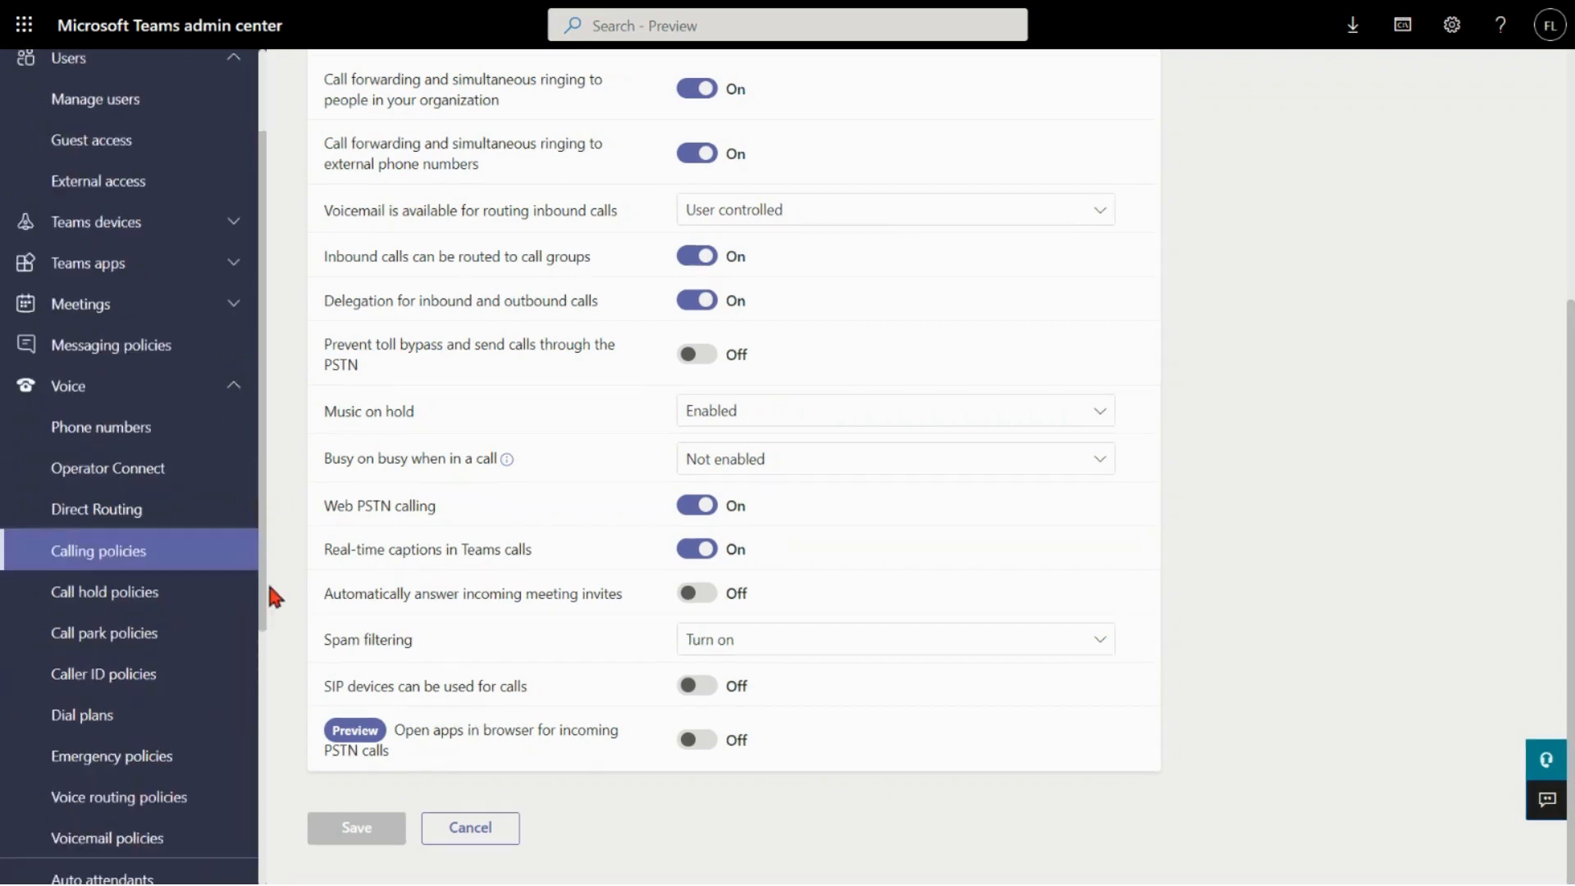
left_click(161, 604)
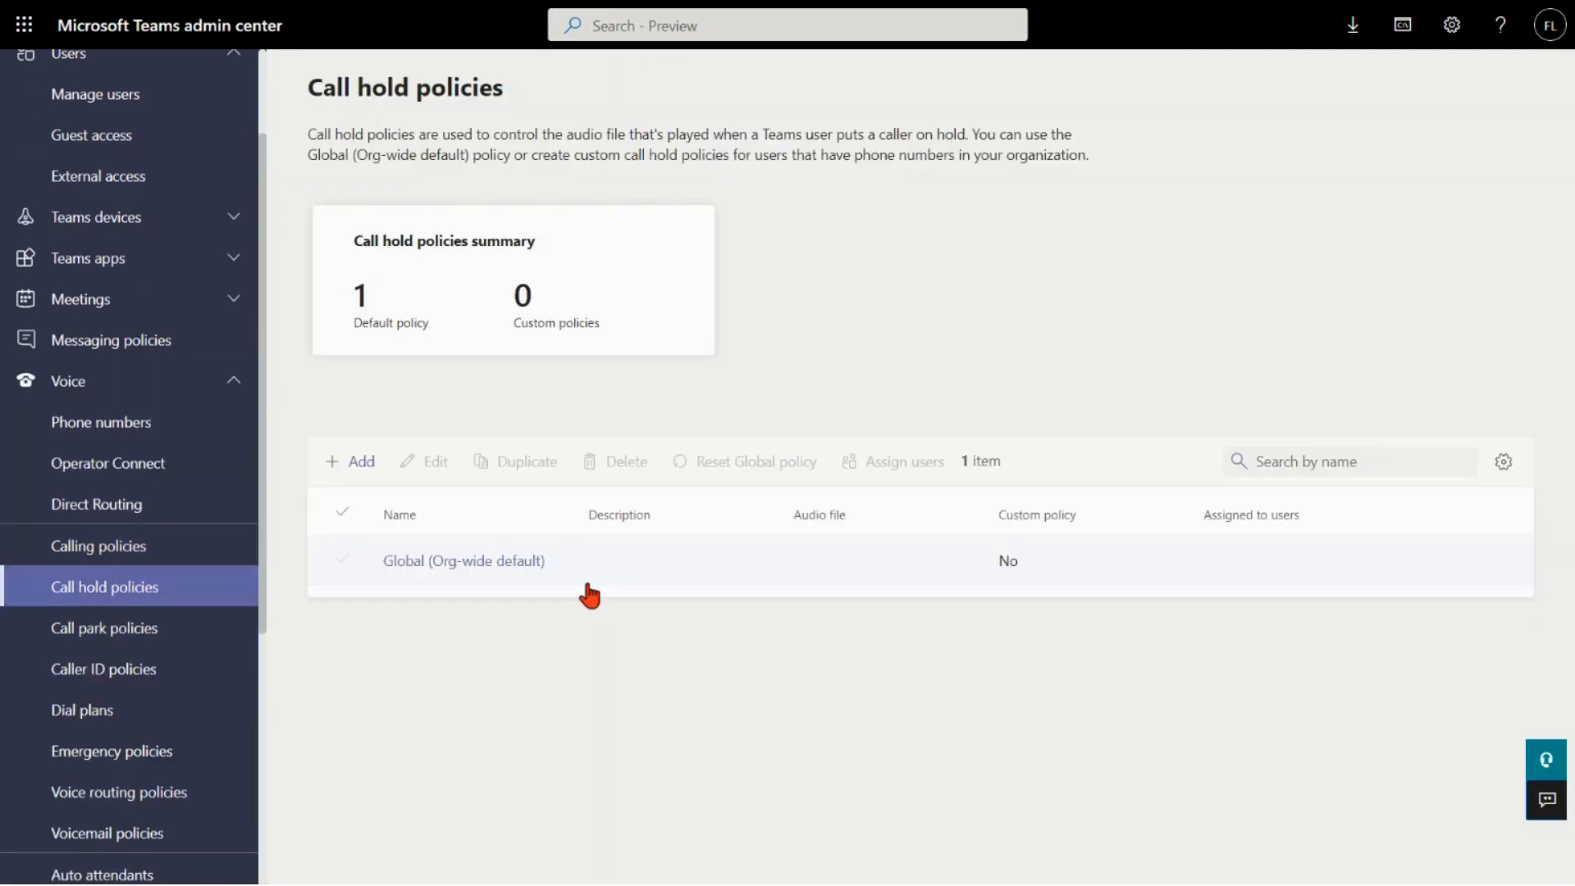
left_click(503, 565)
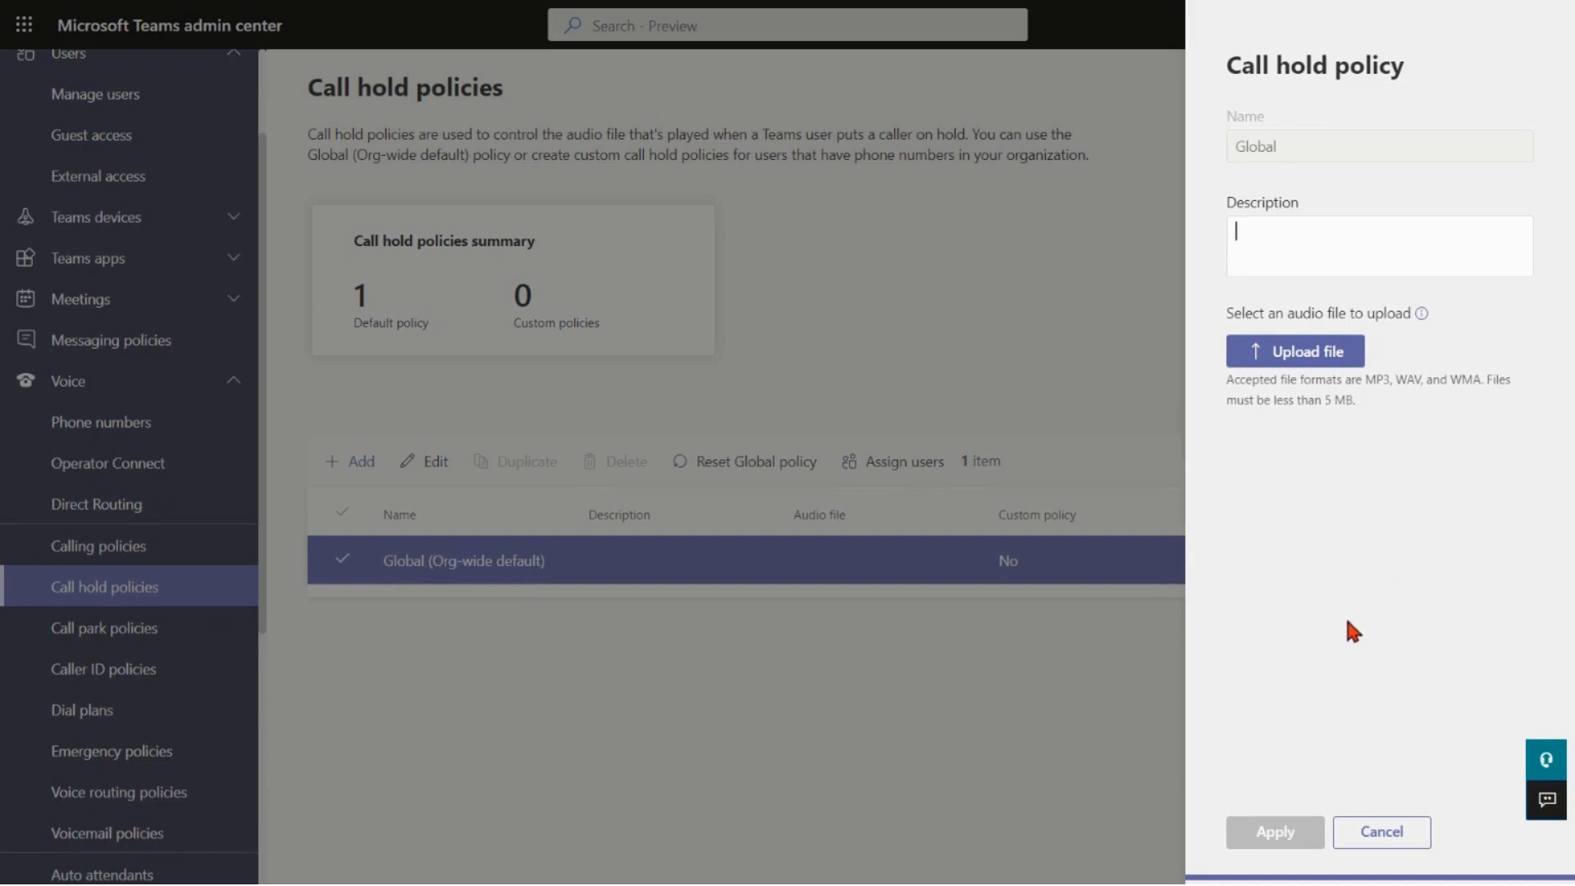
left_click(1365, 833)
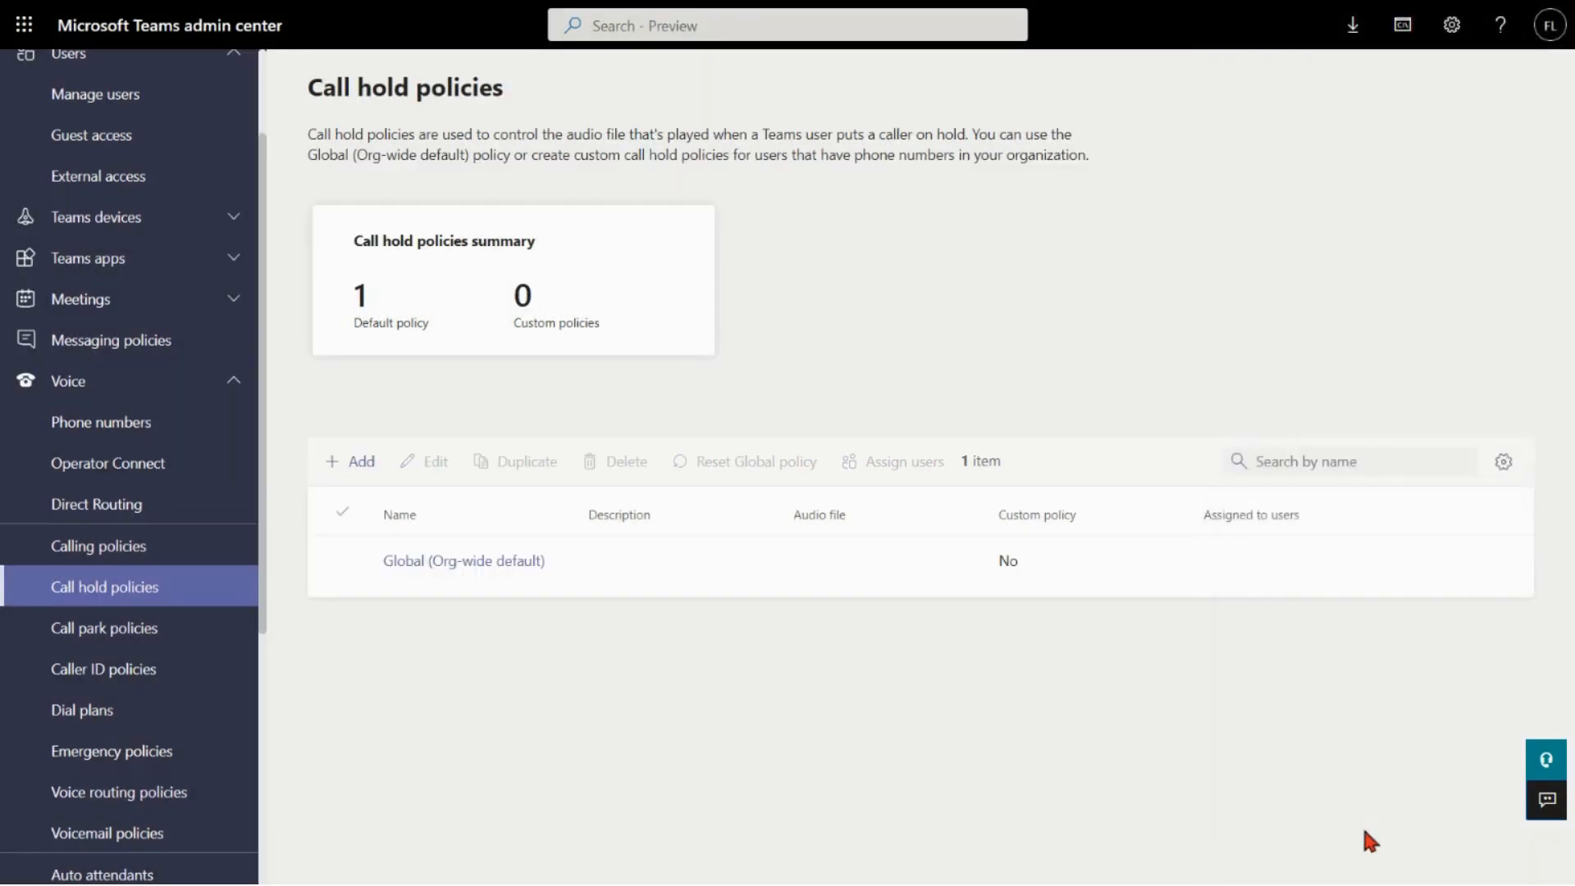
- Open the Global call park policy and examine its call pickup start and end of range values
left_click(161, 629)
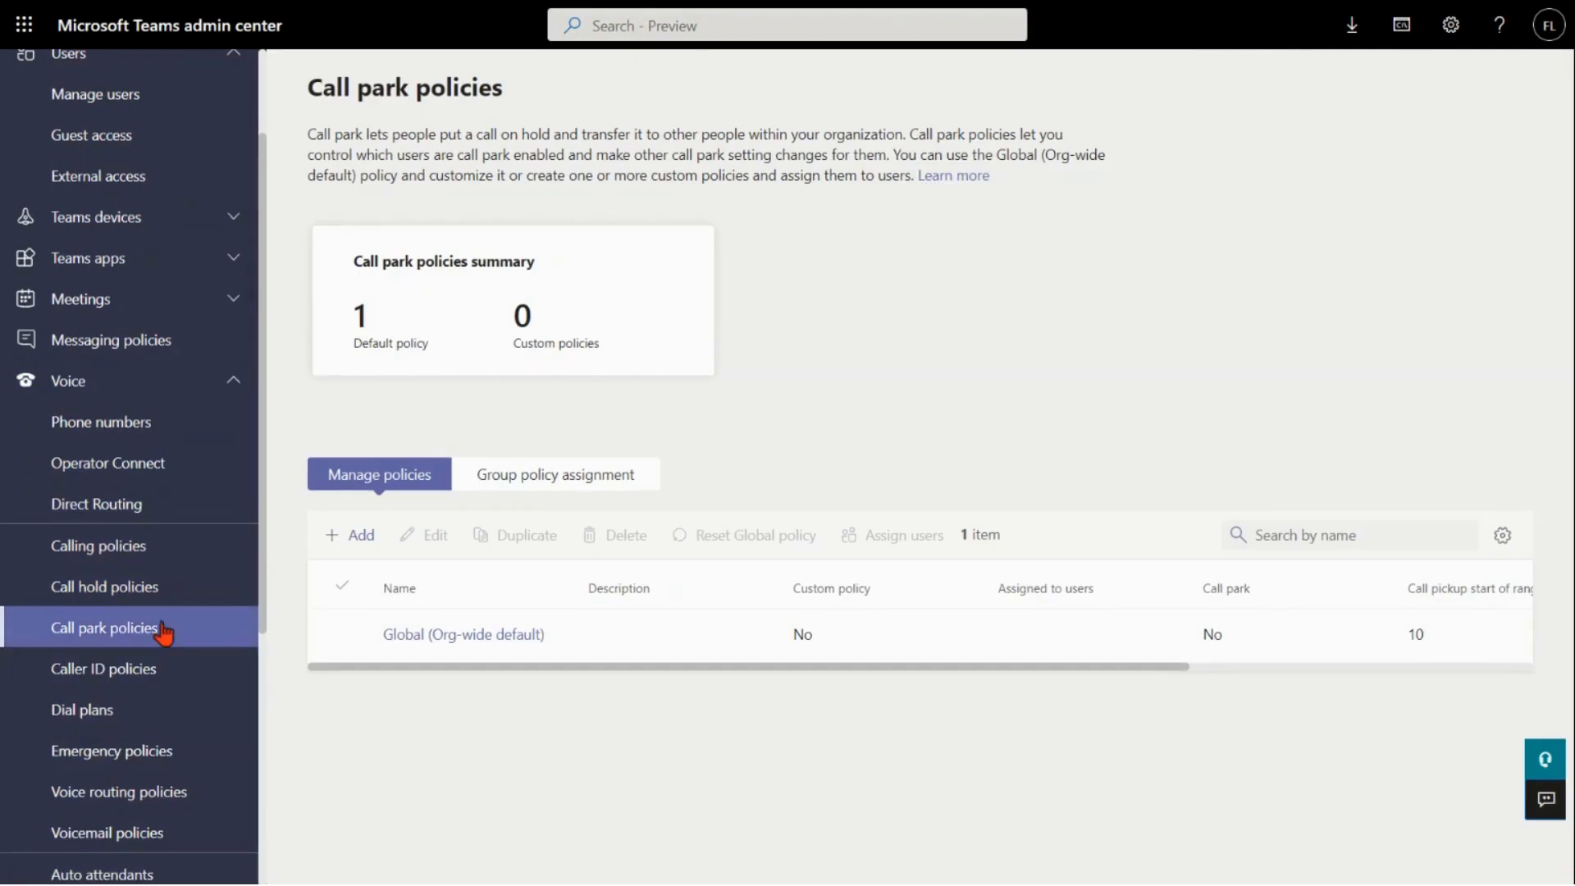
left_click(445, 634)
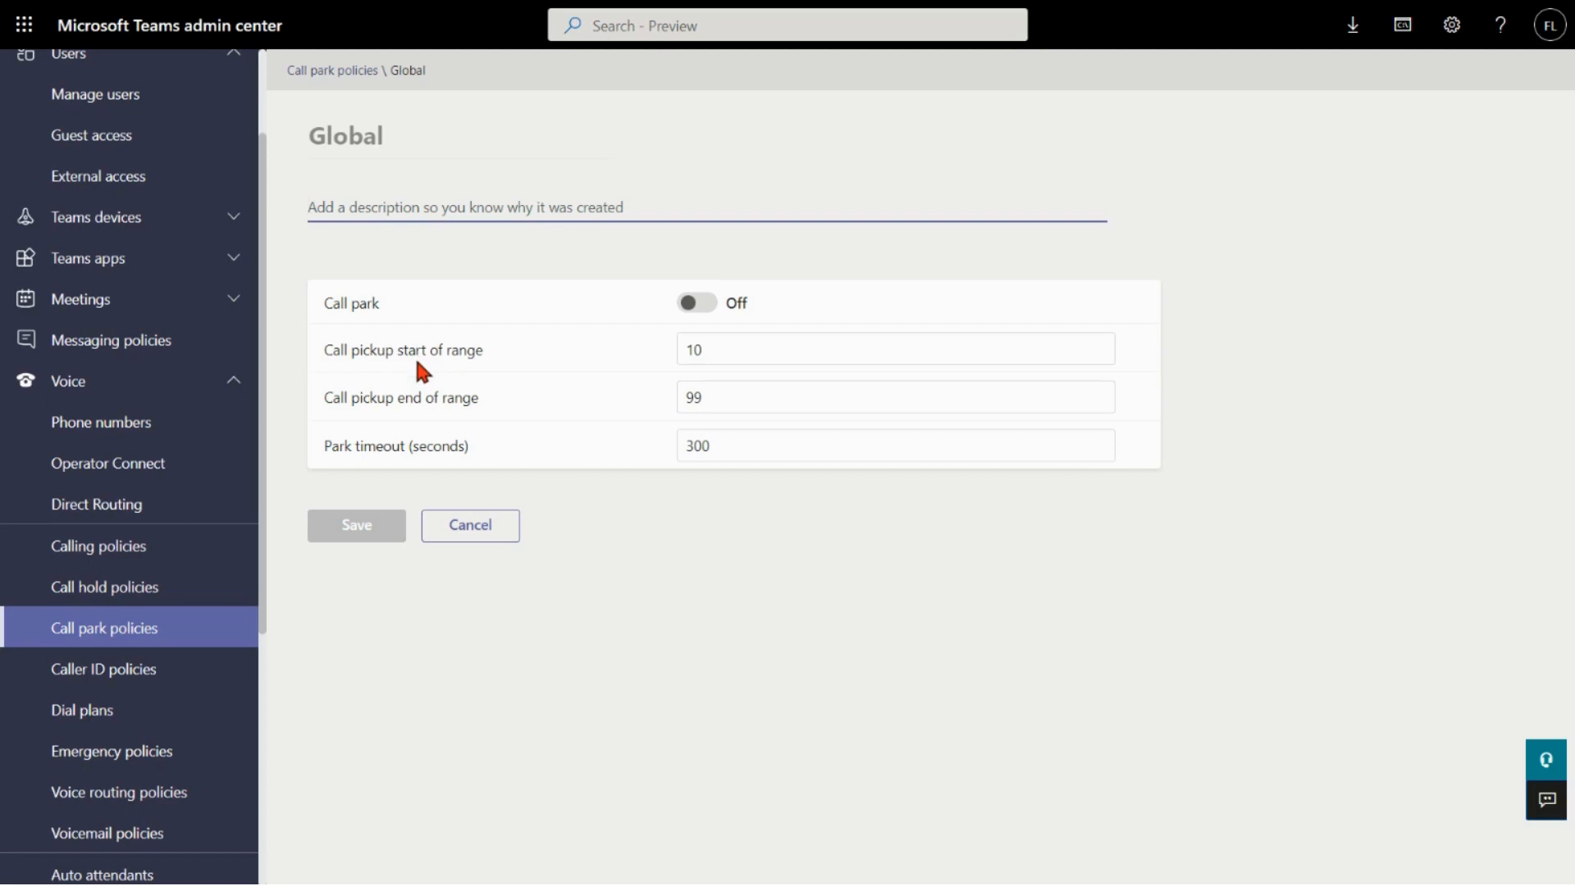
double_click(415, 402)
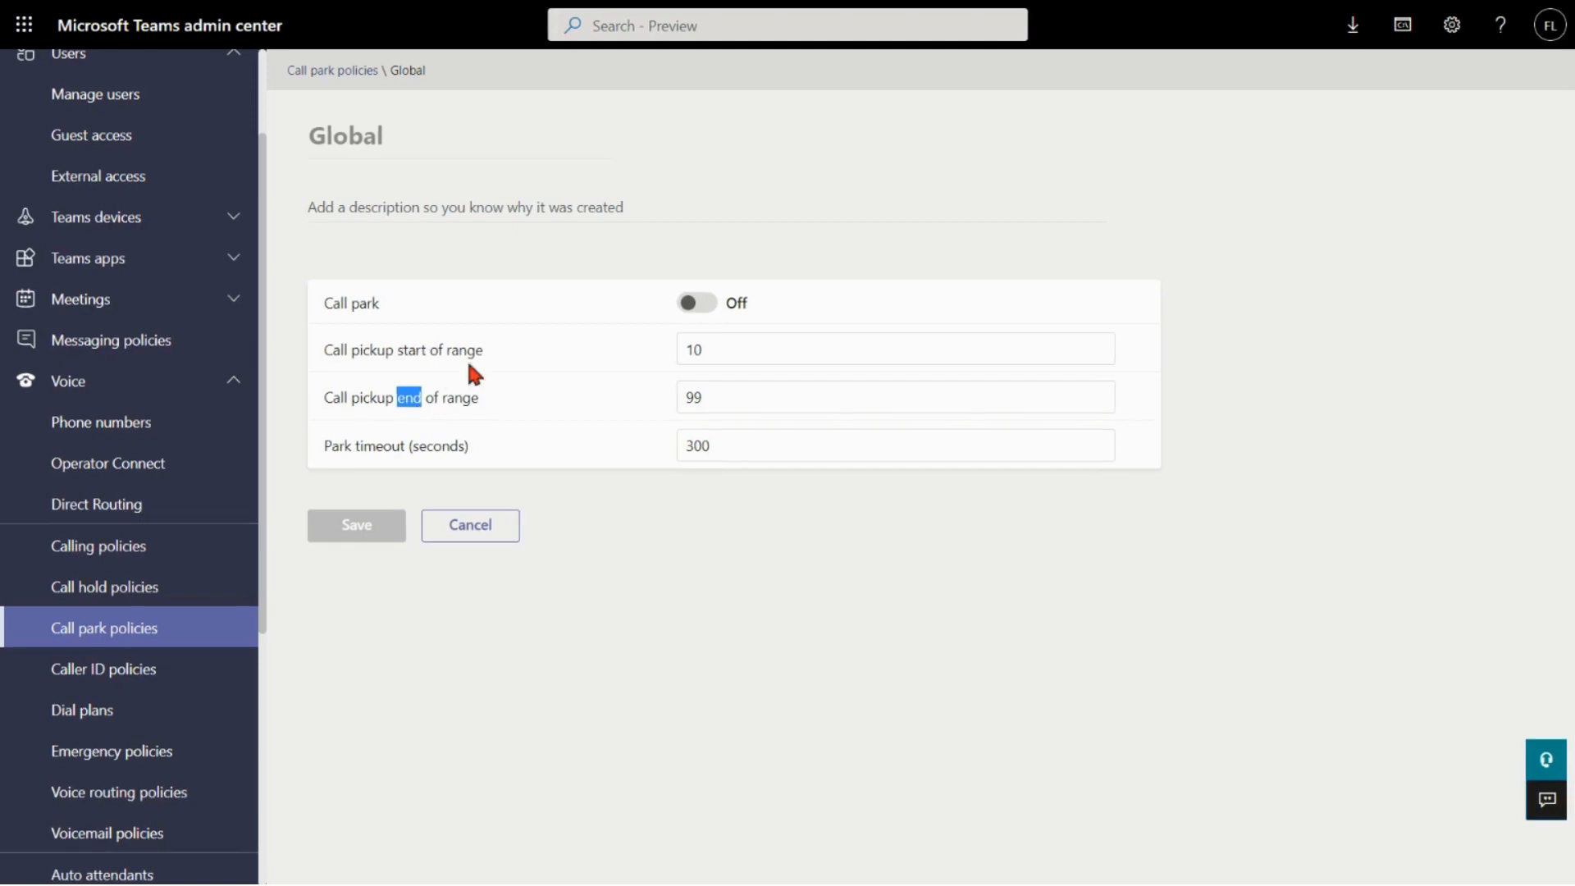
left_click(707, 354)
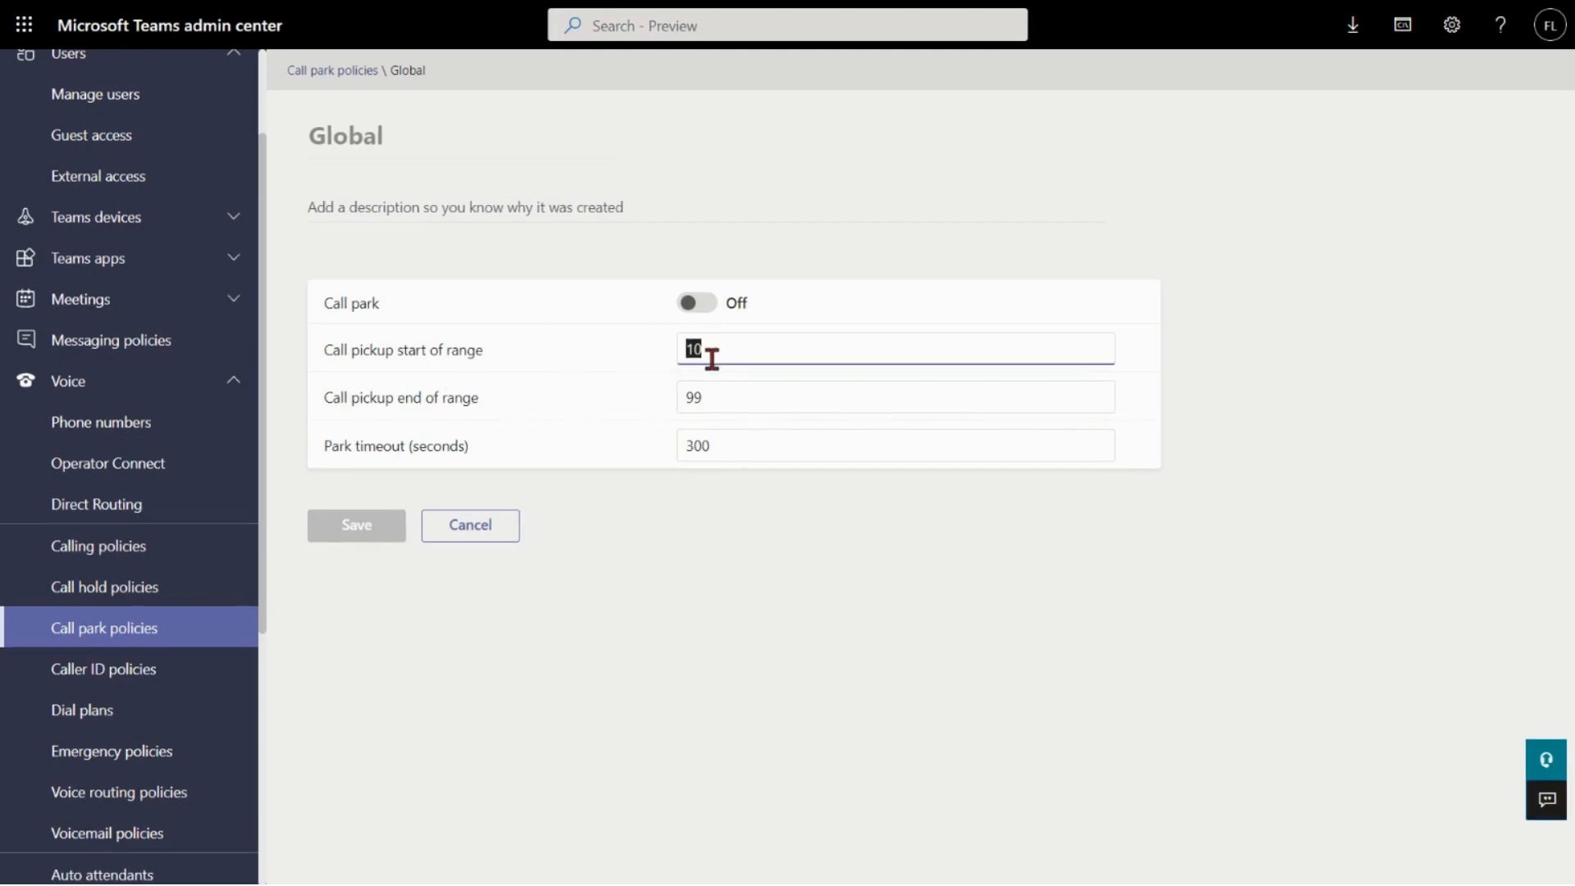
left_click(712, 398)
double_click(711, 399)
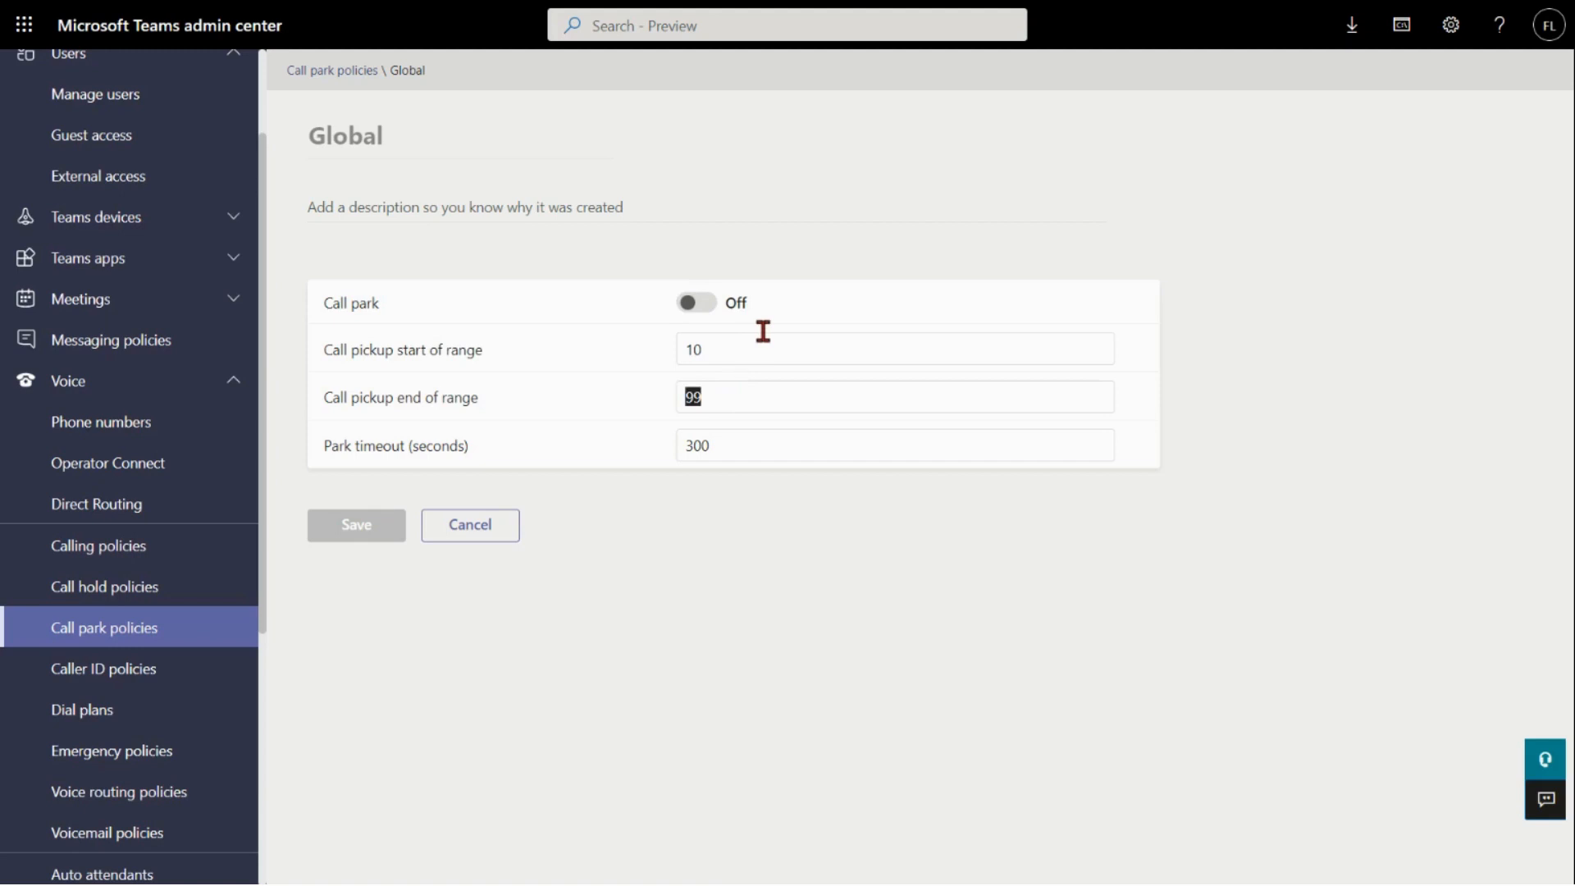
- Set the Global call park policy's call pickup end of range to 9999
left_click(727, 358)
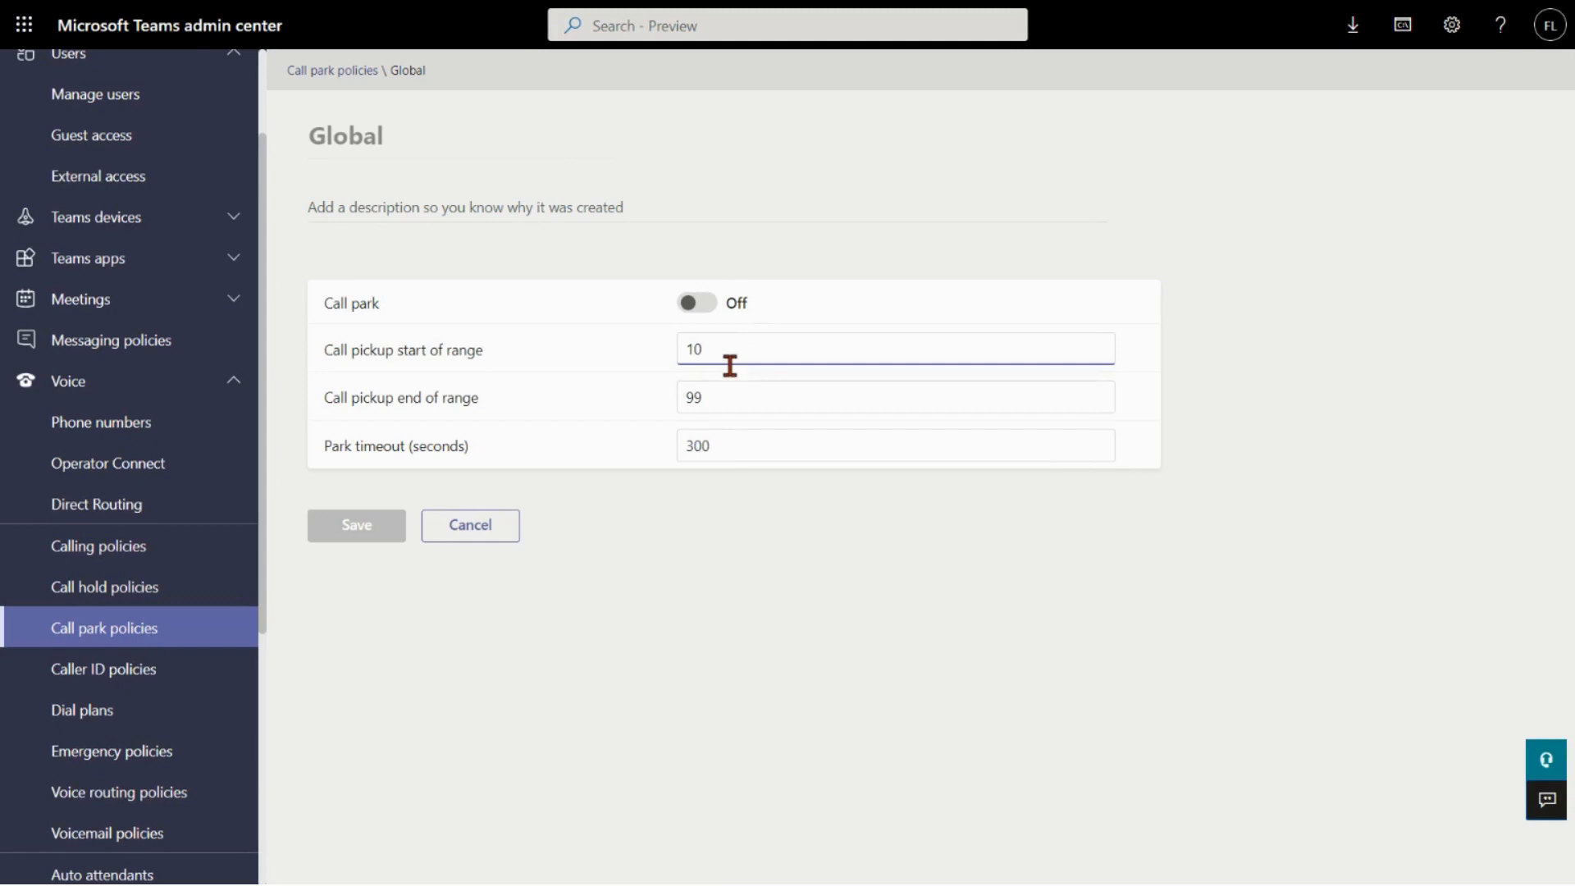
left_click(747, 400)
type("99")
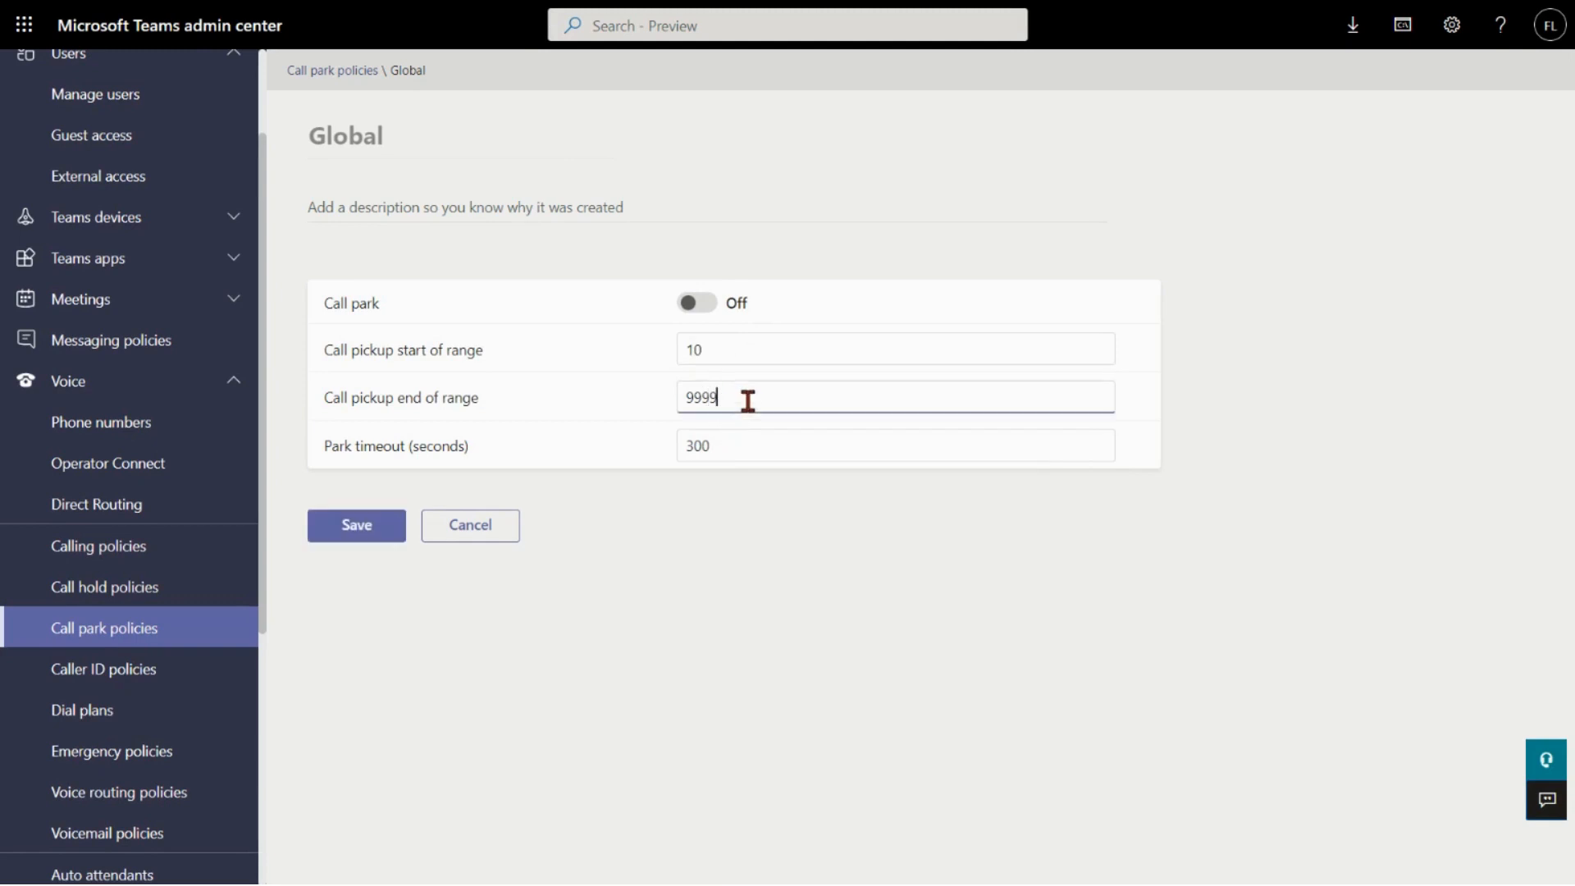
left_click(709, 344)
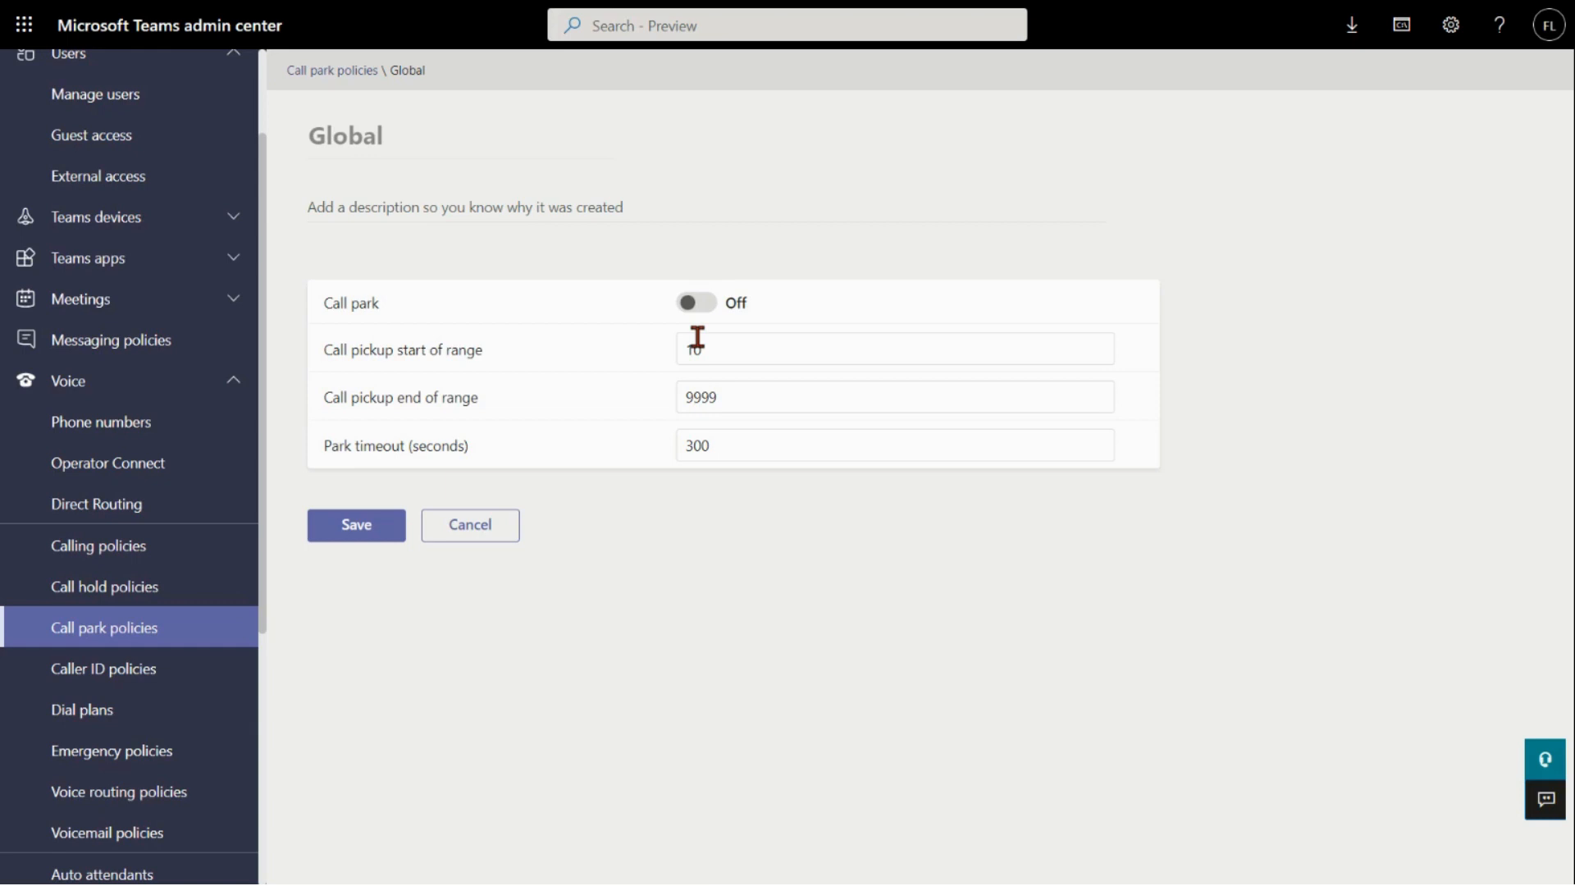
- Set the park timeout to 1800 seconds and save the Global call park policy
double_click(745, 442)
type("1")
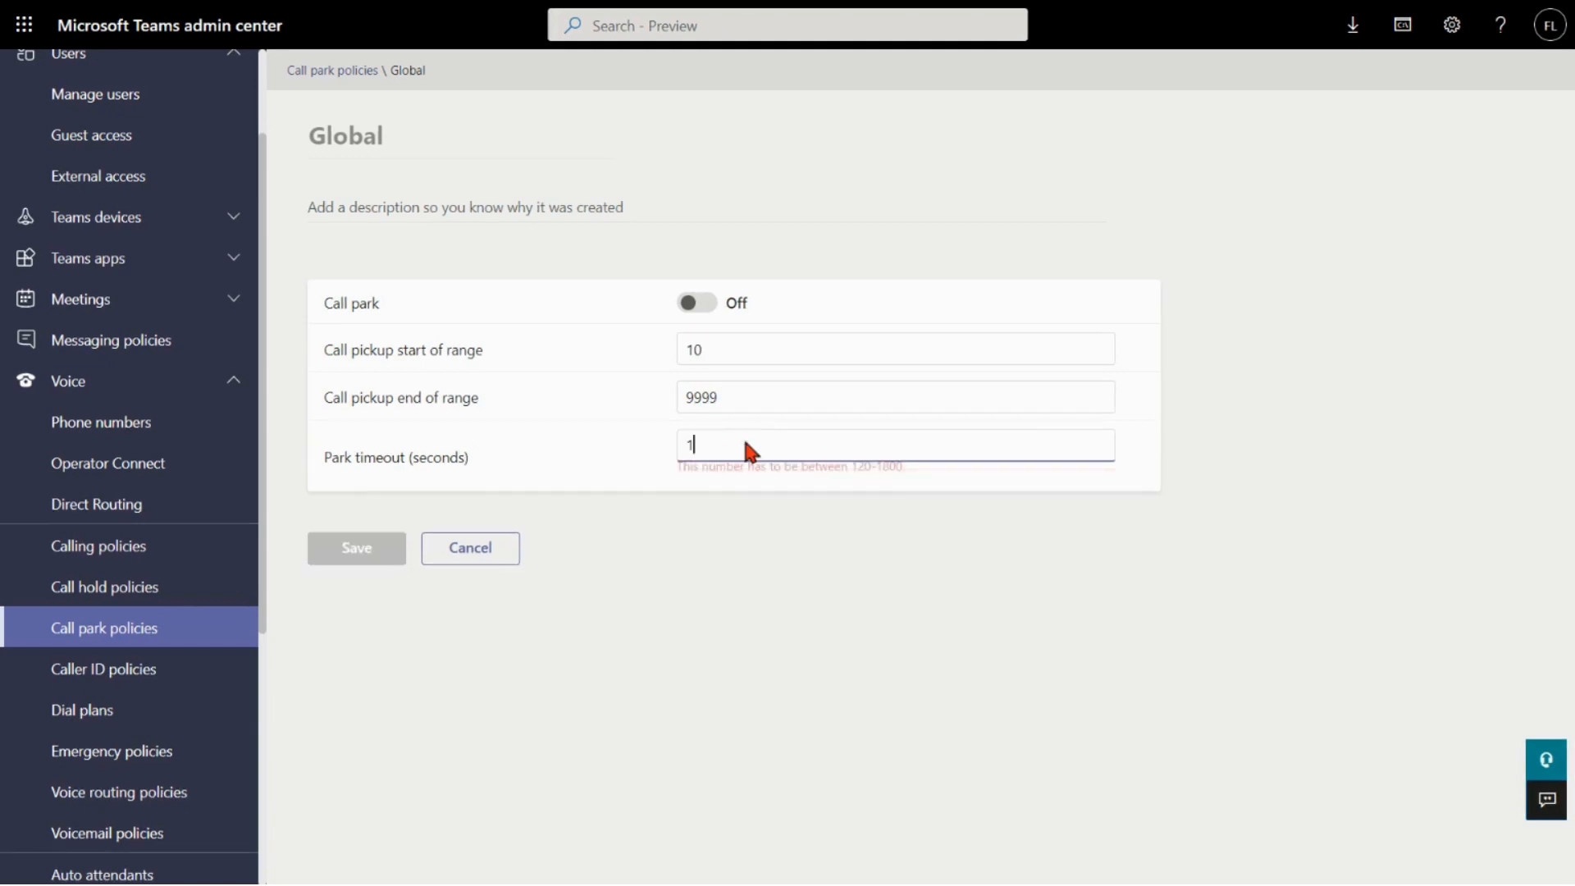
type("800")
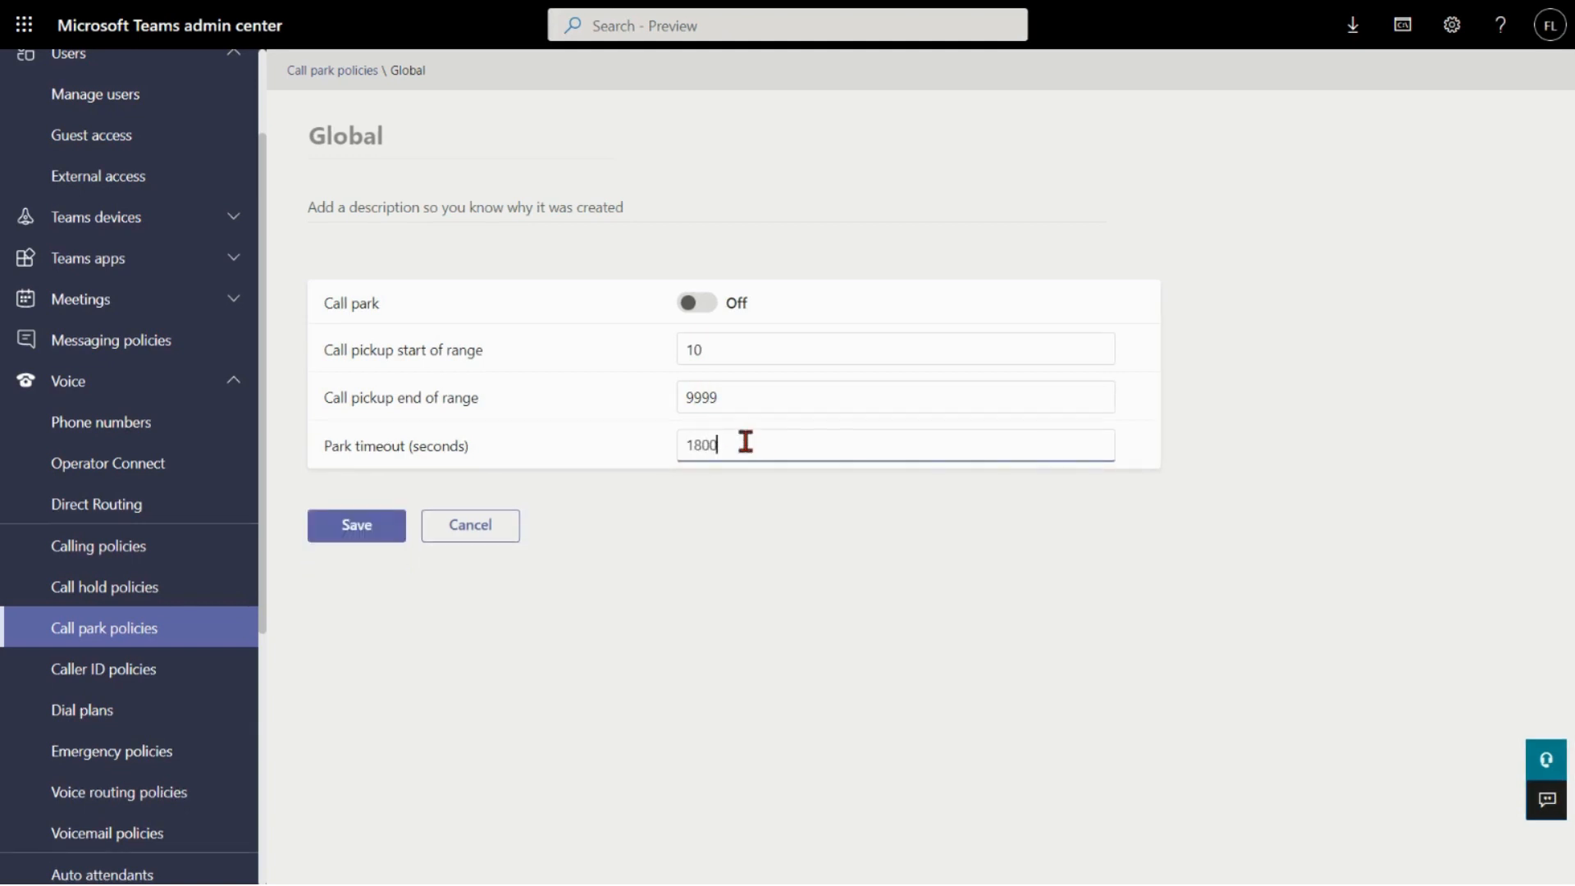
left_click(353, 535)
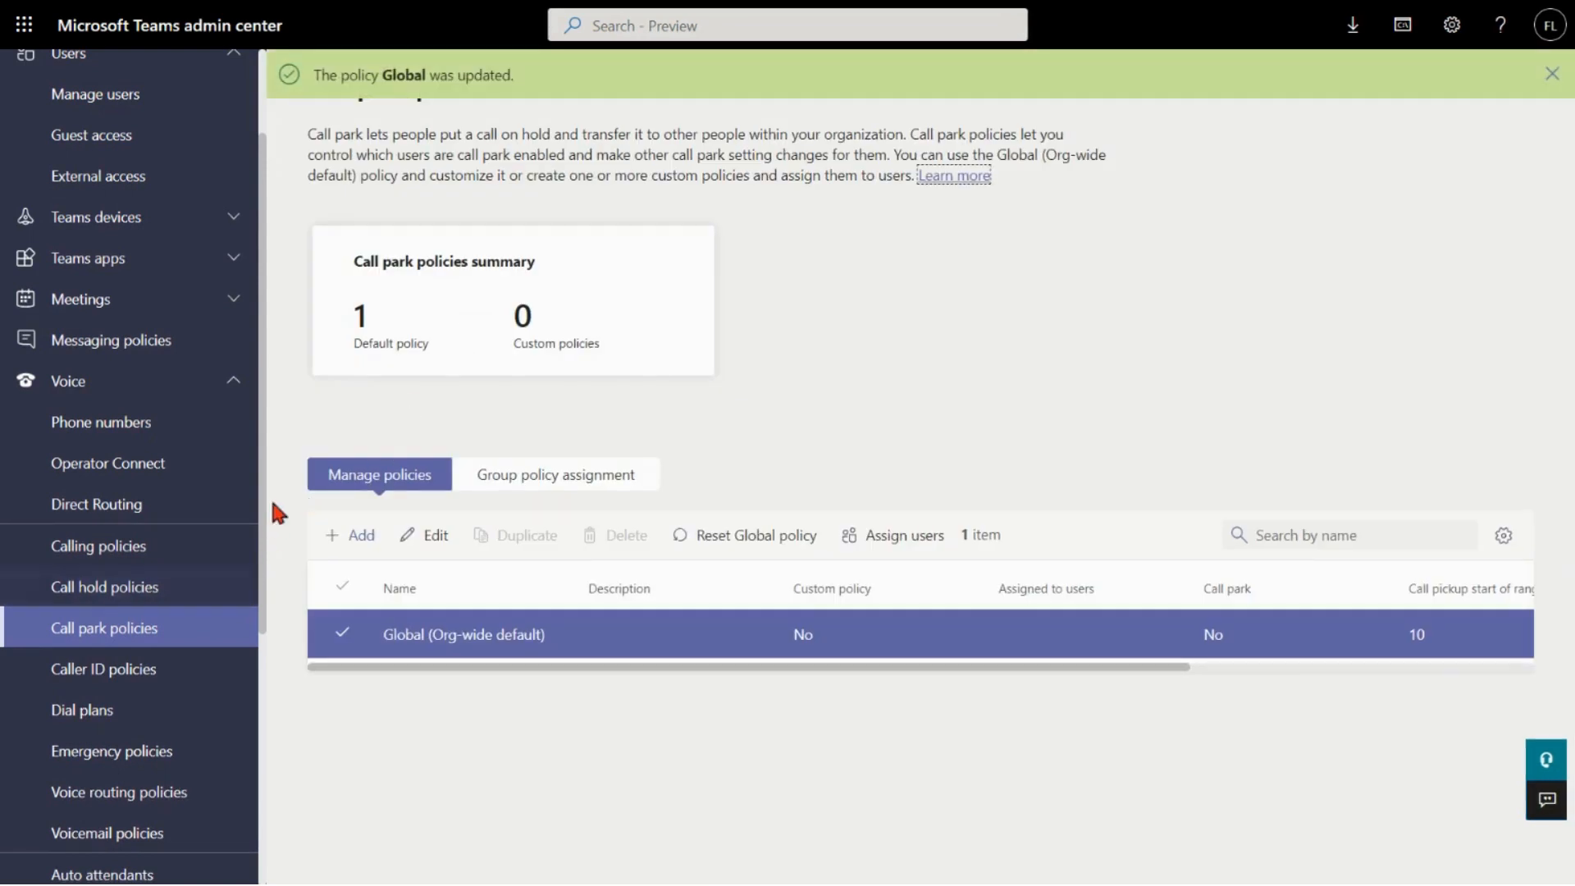
- Open the Global voicemail policy and set its maximum voicemail recording length to 457 seconds
scroll(261, 570, "down", 3)
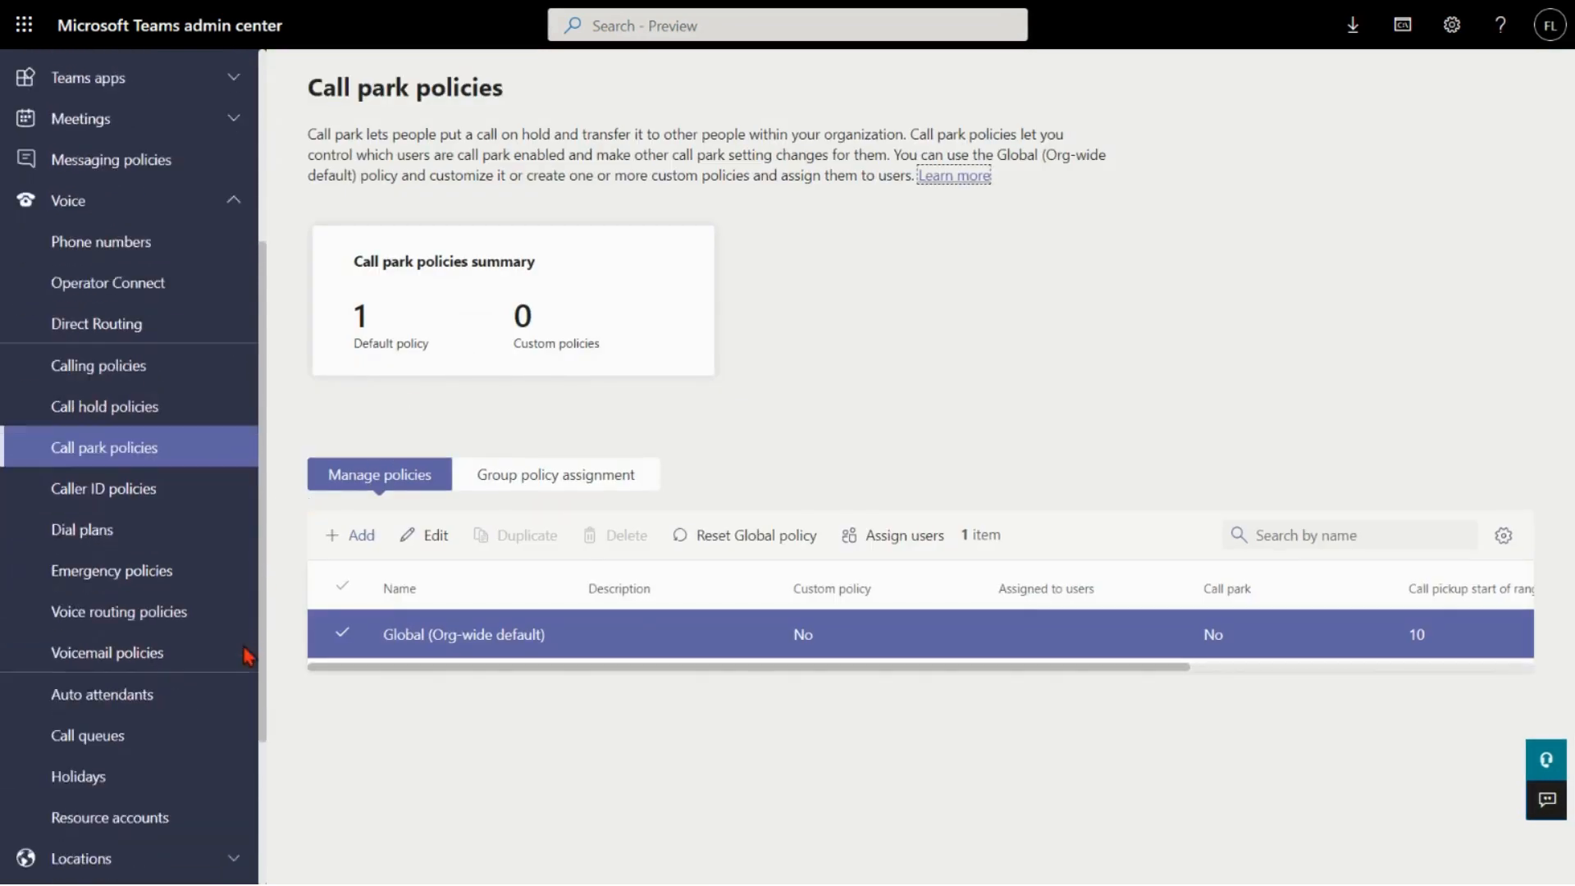
left_click(190, 650)
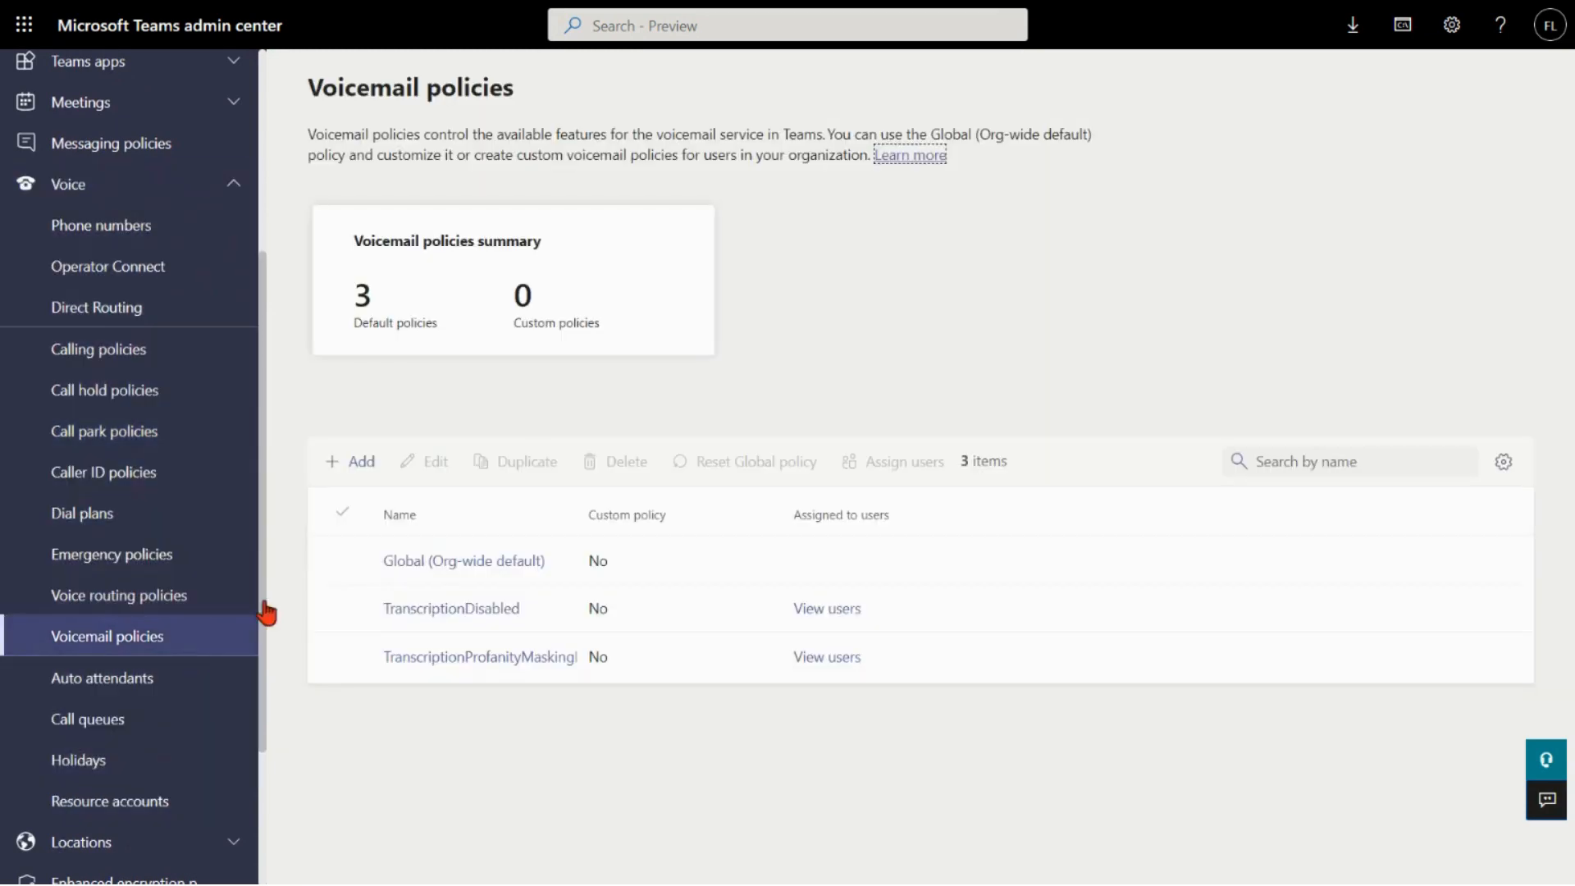
left_click(435, 560)
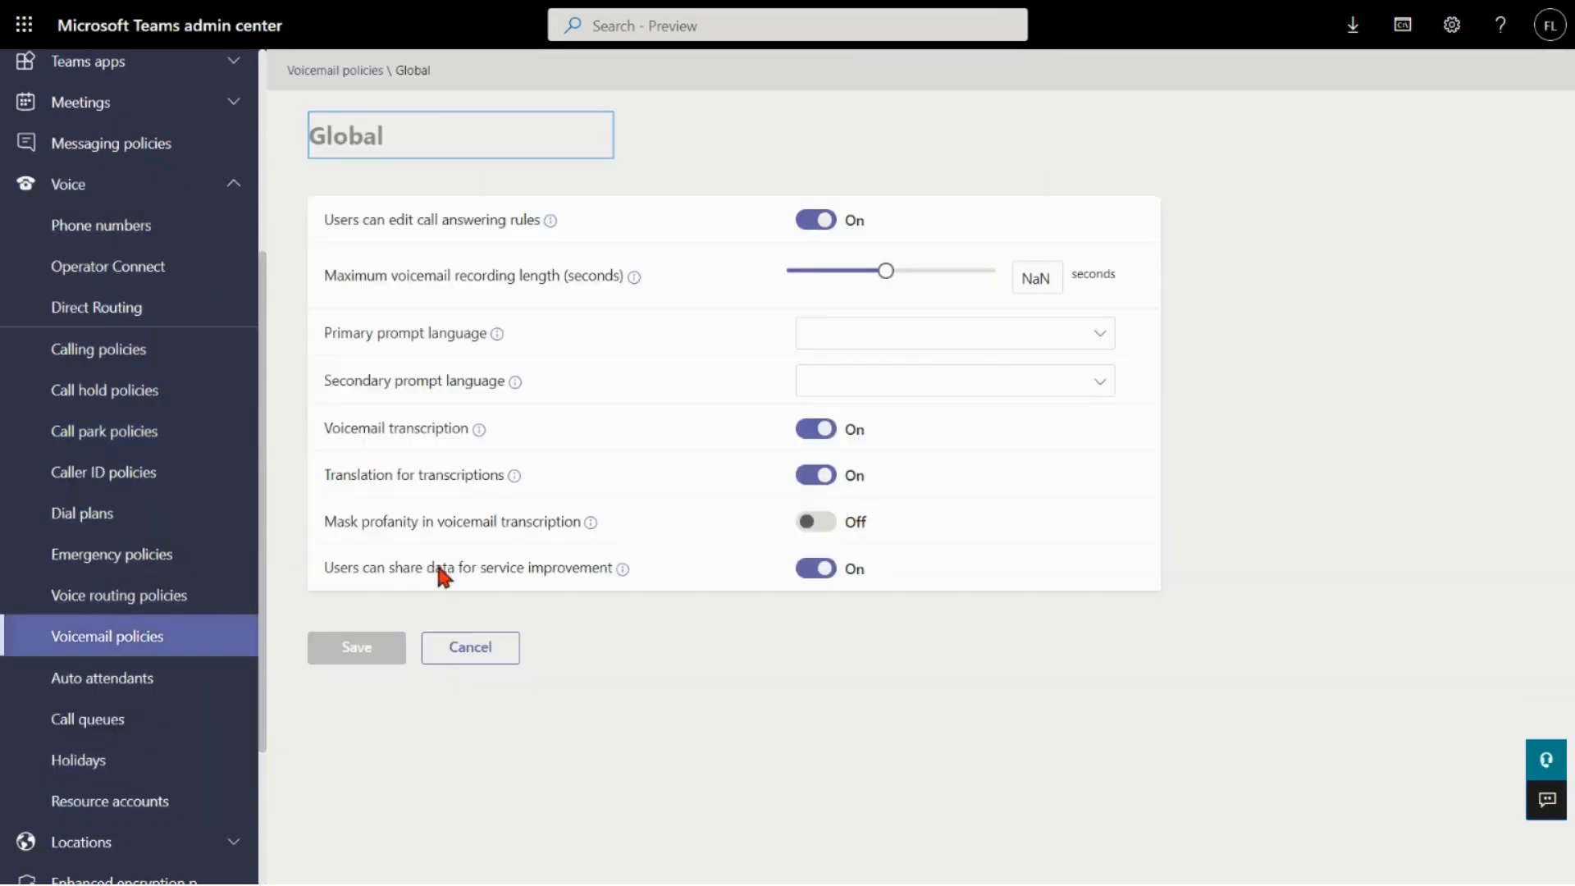
left_click(926, 272)
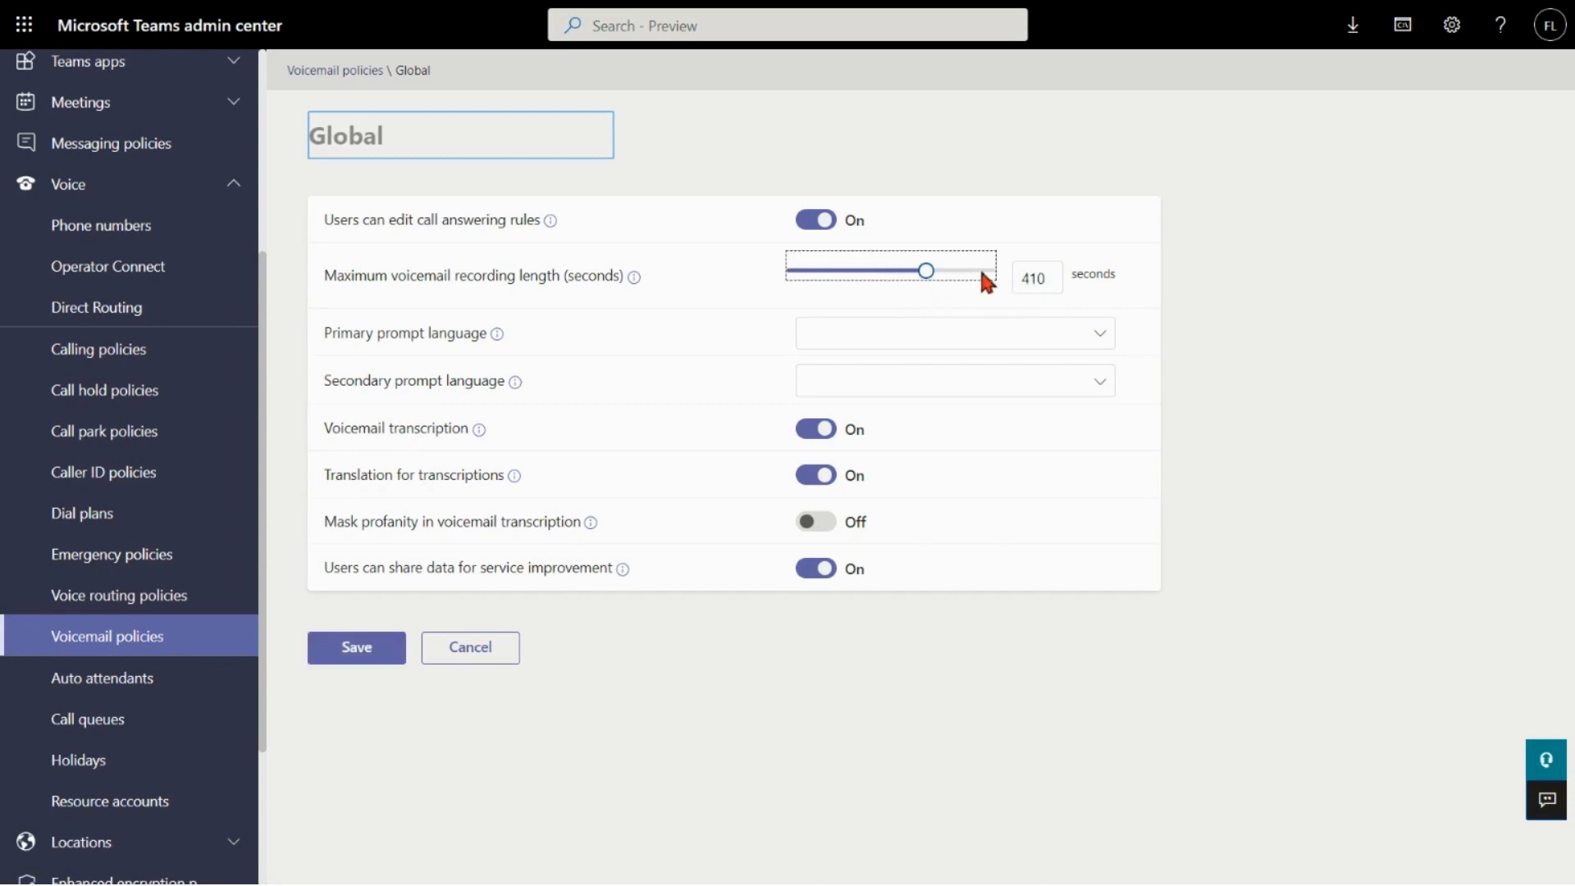
left_click(982, 273)
left_click(944, 271)
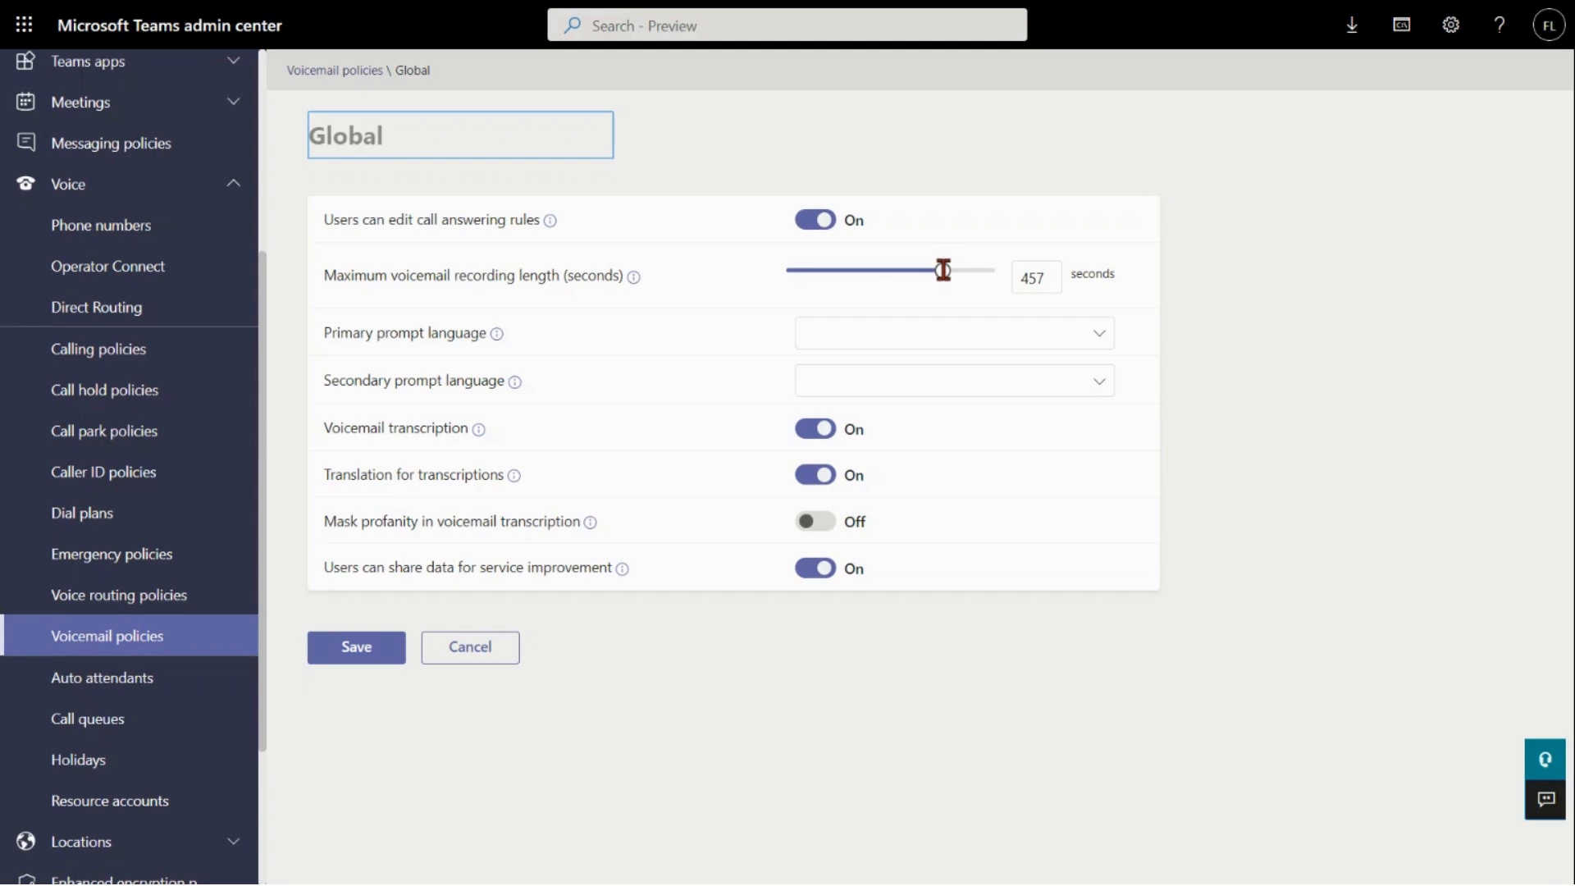
left_click(943, 270)
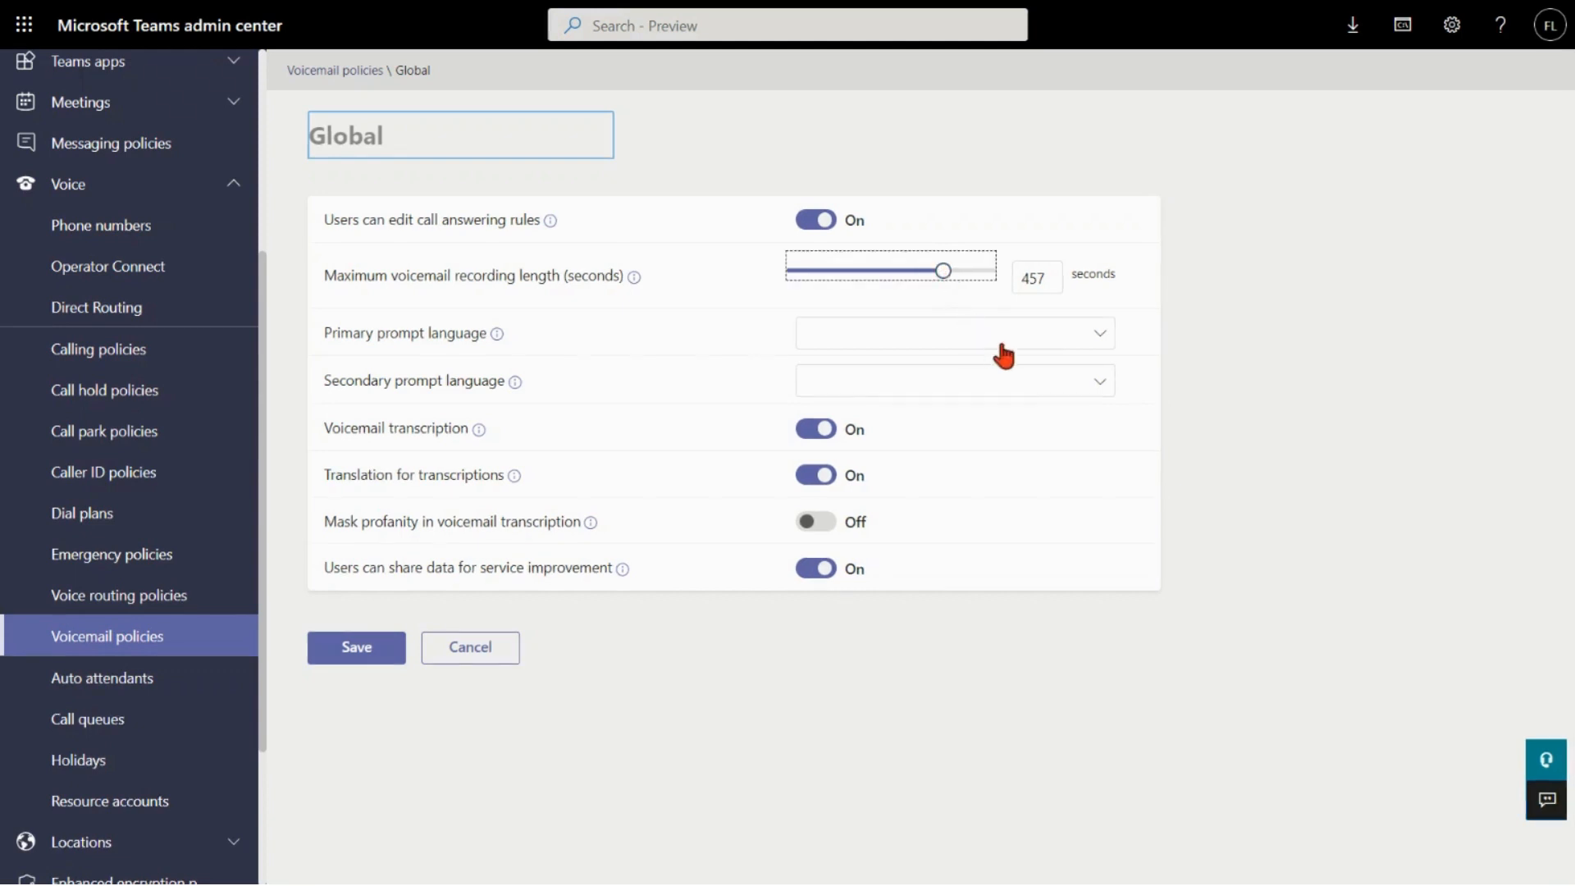
- Examine the secondary prompt language choices, the profanity masking setting and the data sharing setting in the voicemail policy
left_click(1086, 391)
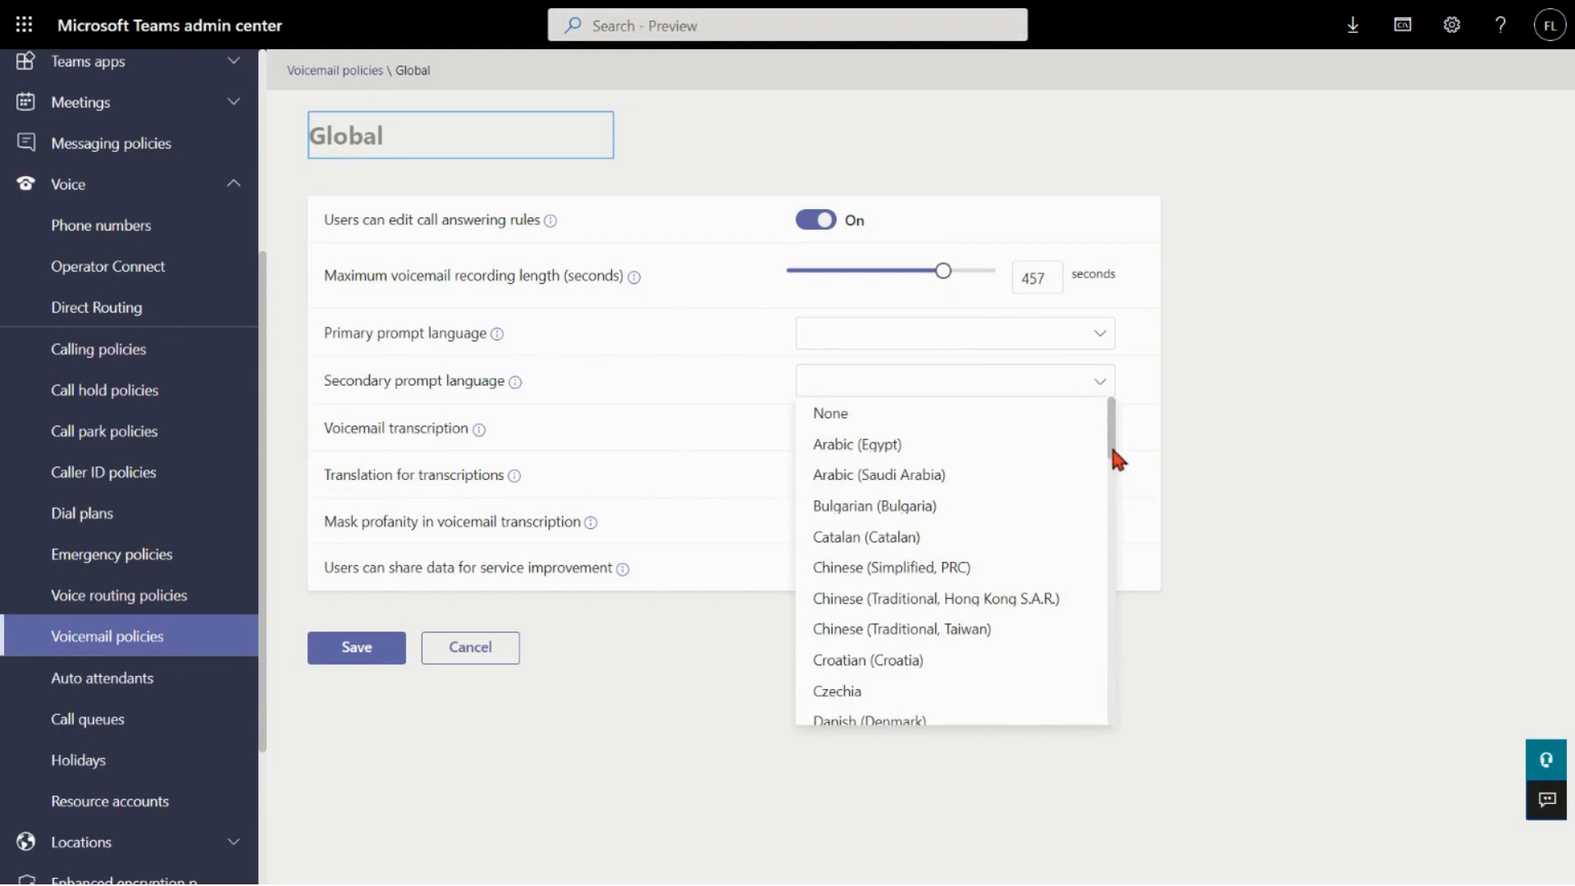
left_click(1244, 480)
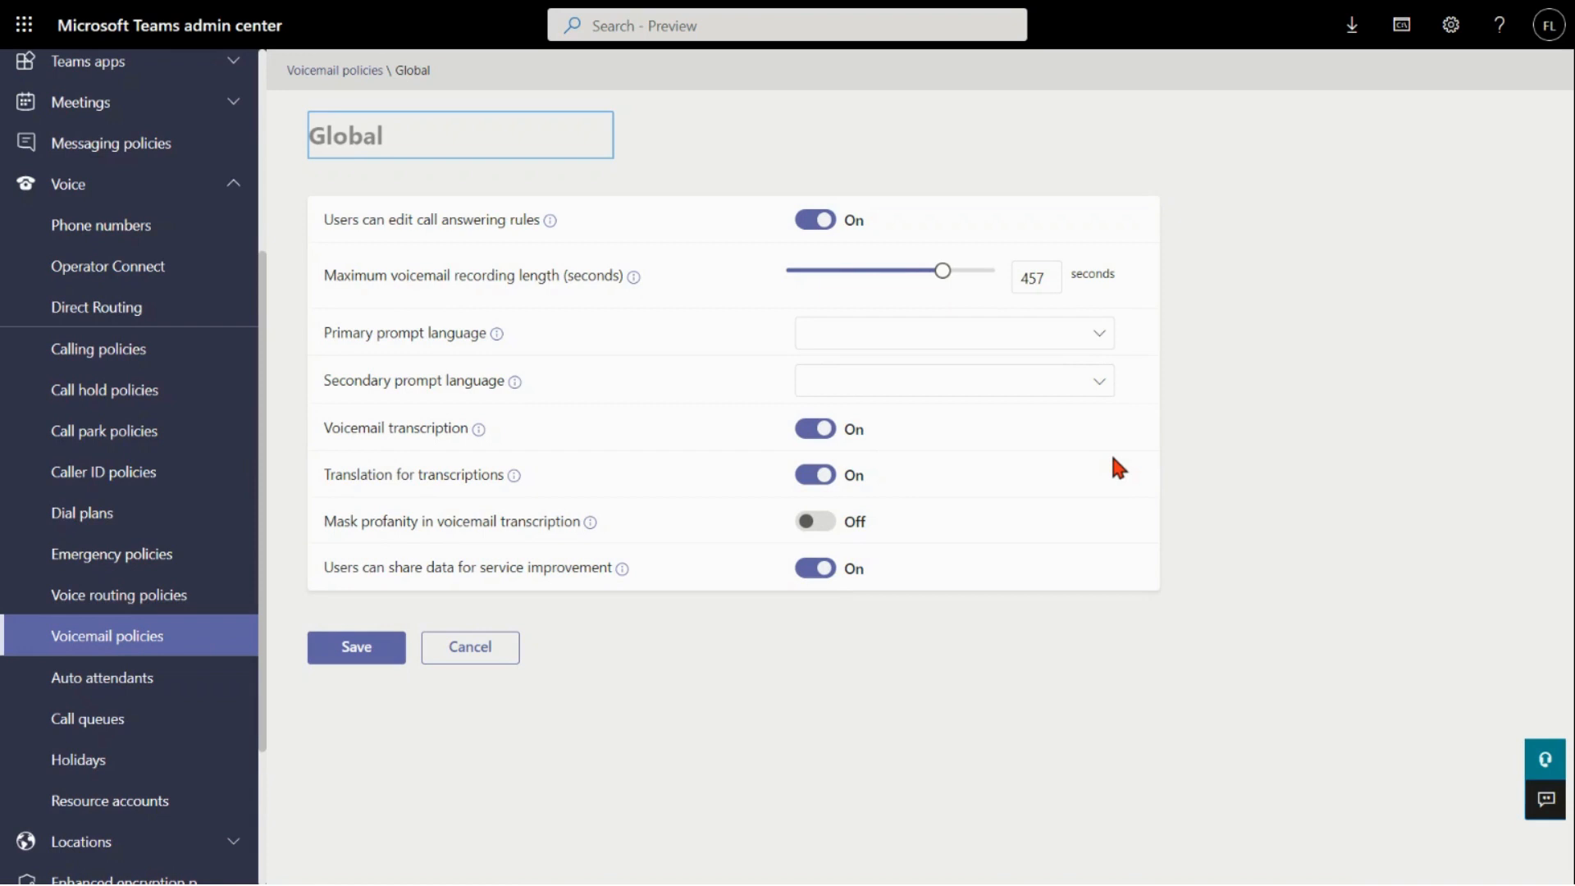
left_click(1006, 393)
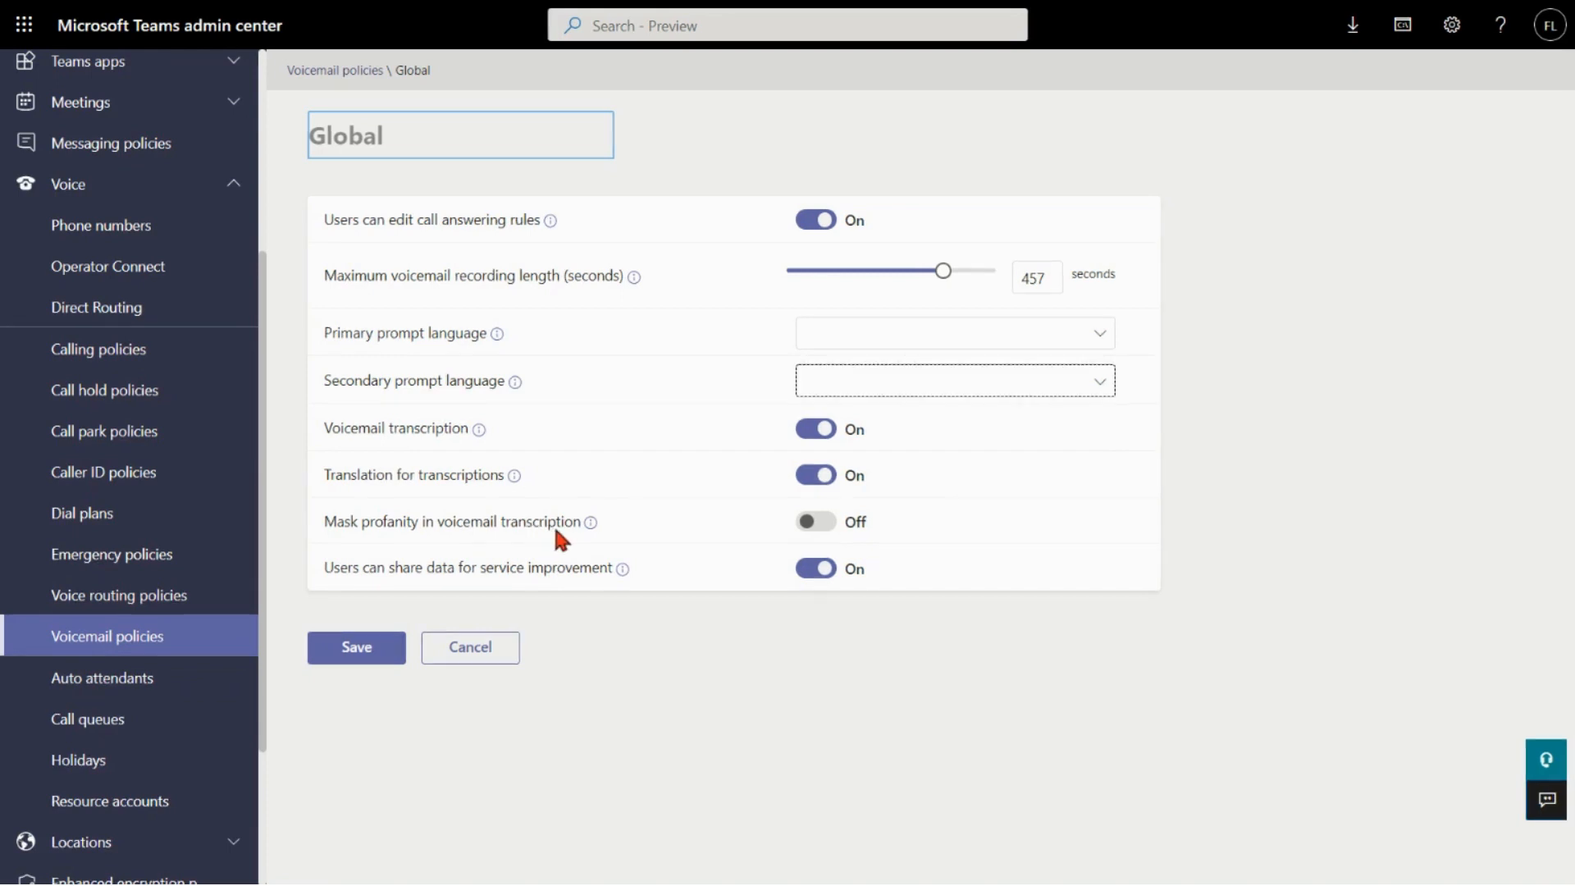
left_click(560, 531)
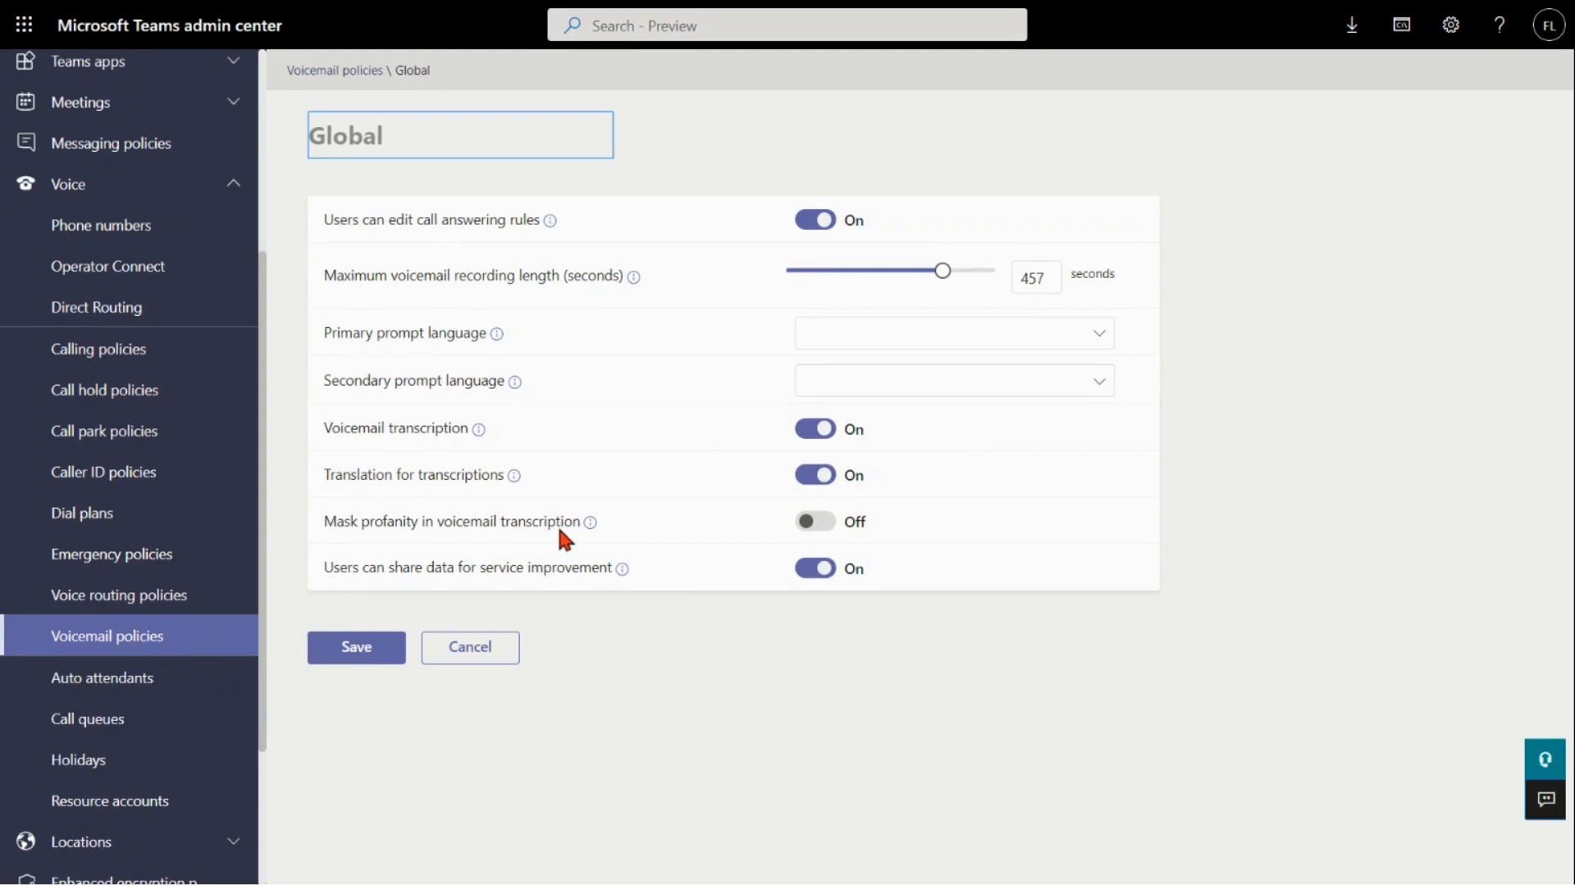
double_click(470, 567)
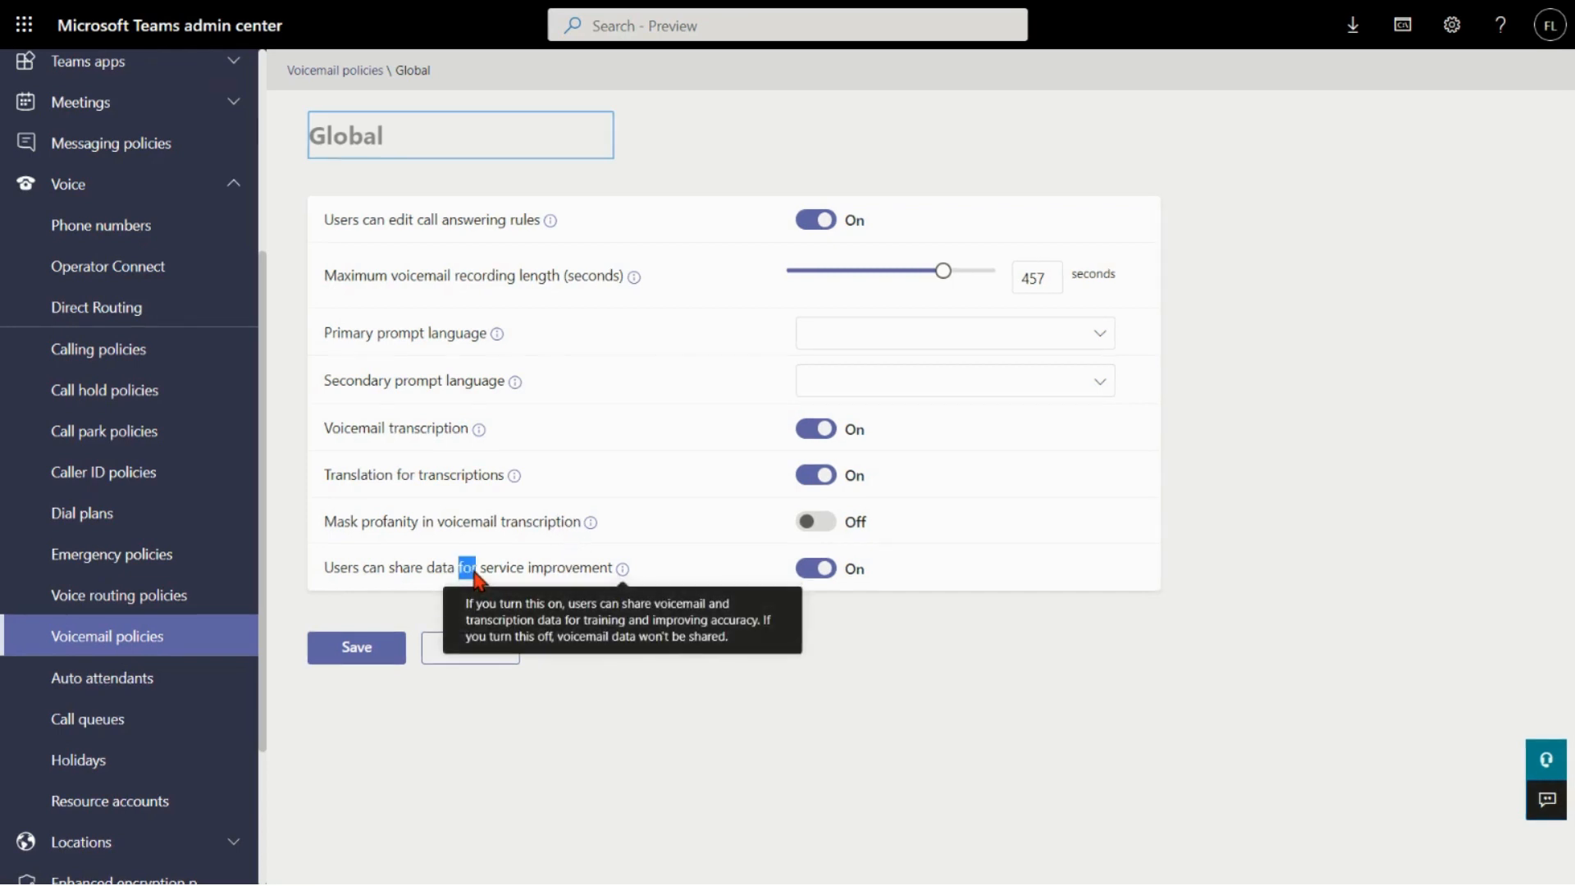